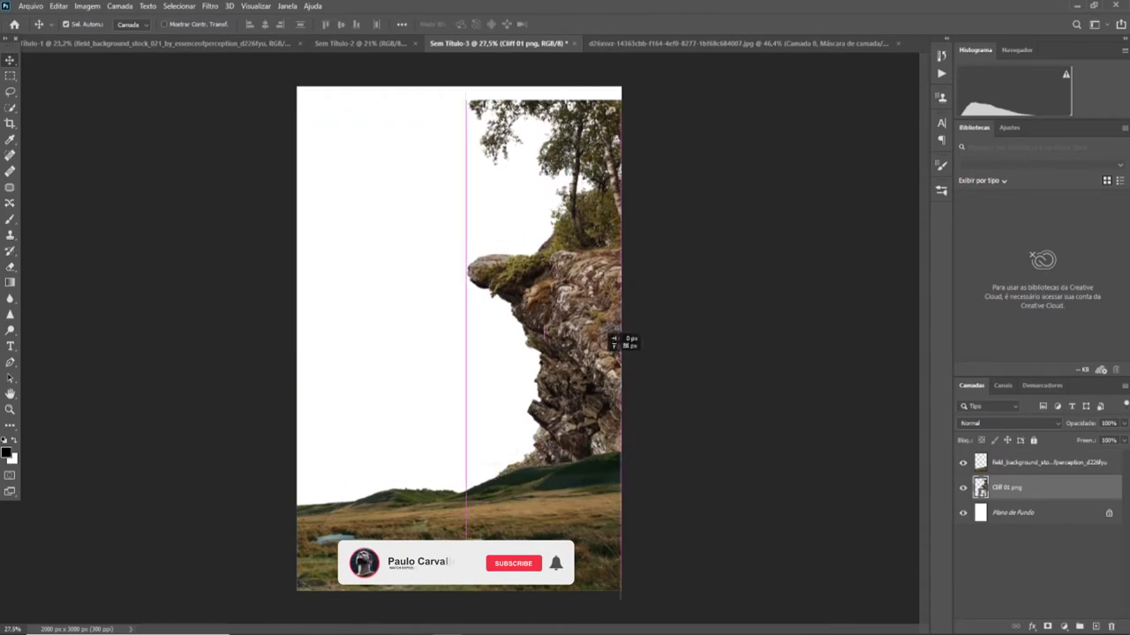
# - Rasterize the Cliff 01 png layer and erase its stray edge pixels beside the lower cliff
pyautogui.click(9, 266)
pyautogui.rightClick(1018, 487)
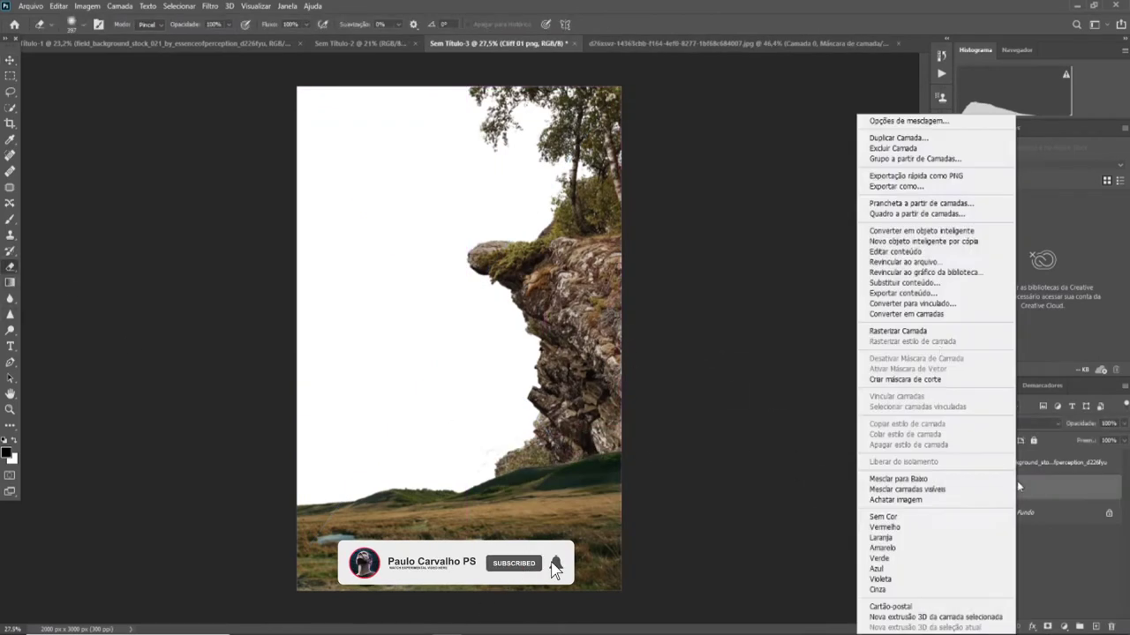
pyautogui.click(932, 330)
pyautogui.moveTo(468, 418); pyautogui.dragTo(447, 418)
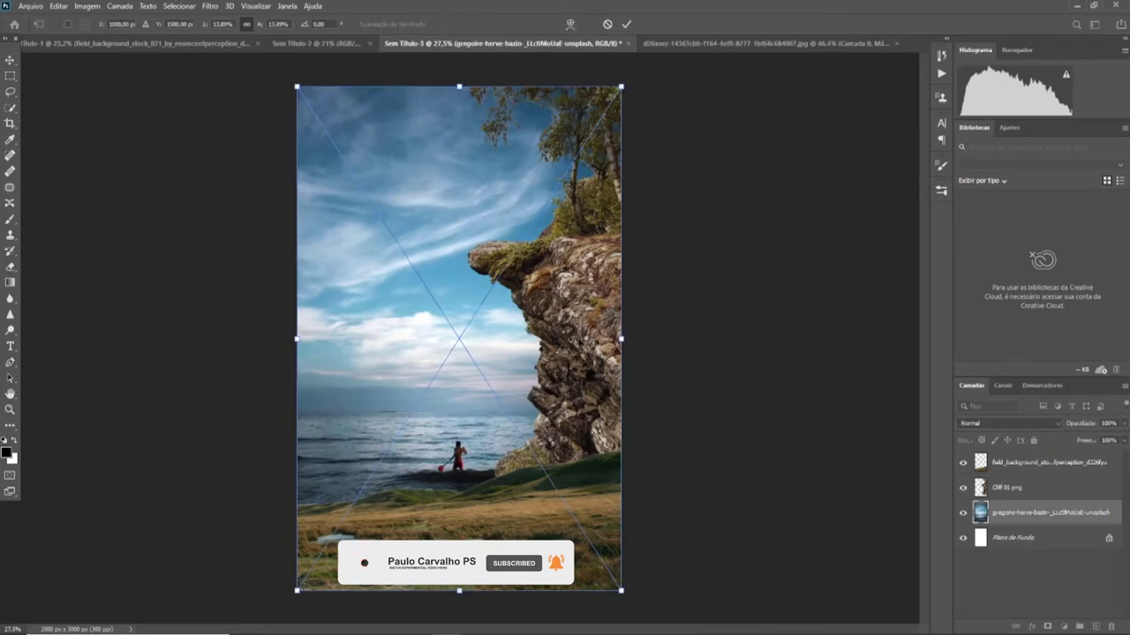
# - Move the placed sea photo down and enlarge it until it covers the canvas width behind the cliff and field
pyautogui.moveTo(580, 342); pyautogui.dragTo(580, 367)
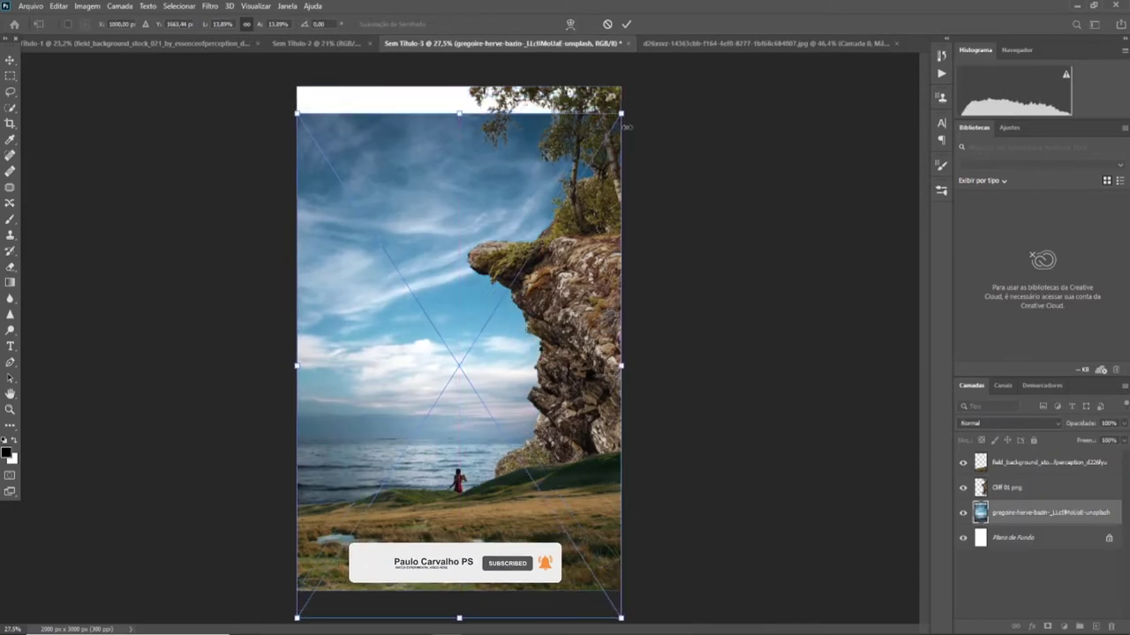
pyautogui.moveTo(621, 113); pyautogui.dragTo(642, 81)
pyautogui.moveTo(555, 251)
pyautogui.mouseDown()
pyautogui.moveTo(559, 265)
pyautogui.moveTo(557, 248)
pyautogui.mouseUp()
pyautogui.press('Return')
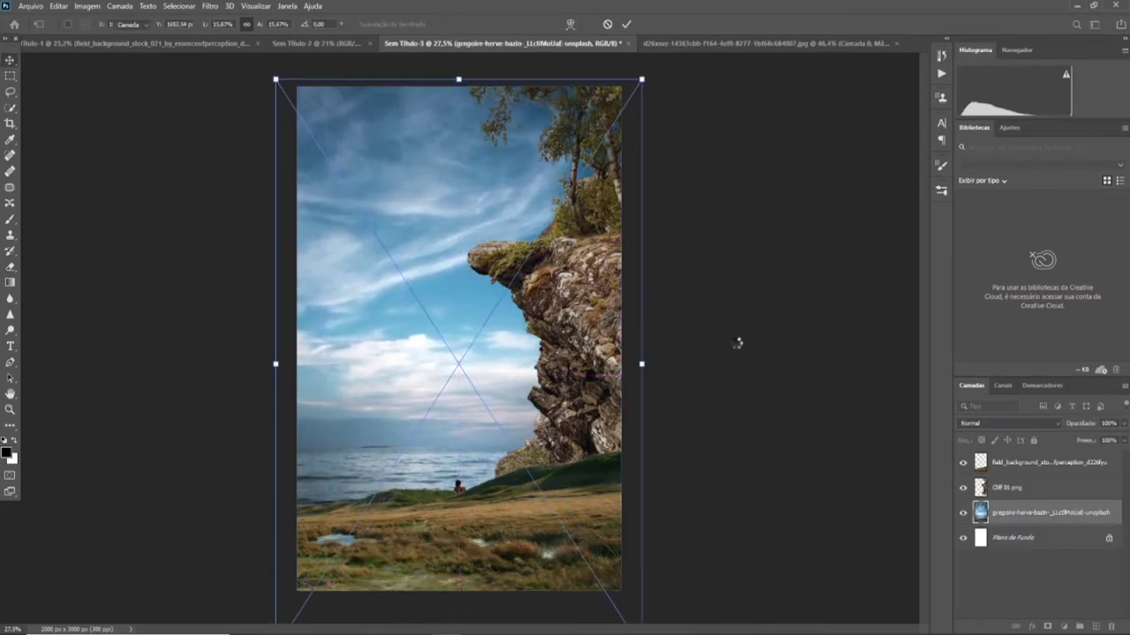
# - Rasterize the sea photo layer and remove the person by the water with the Clone Stamp
pyautogui.rightClick(1026, 513)
pyautogui.click(926, 332)
pyautogui.click(8, 236)
pyautogui.scroll(3, 392, 452)
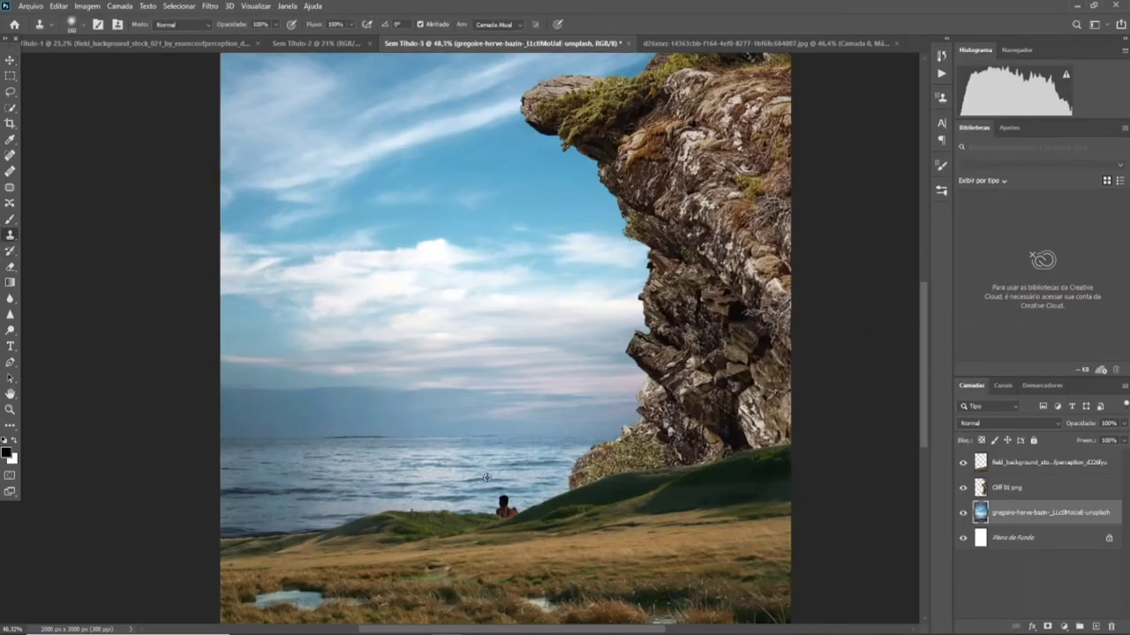
pyautogui.scroll(-3, 635, 587)
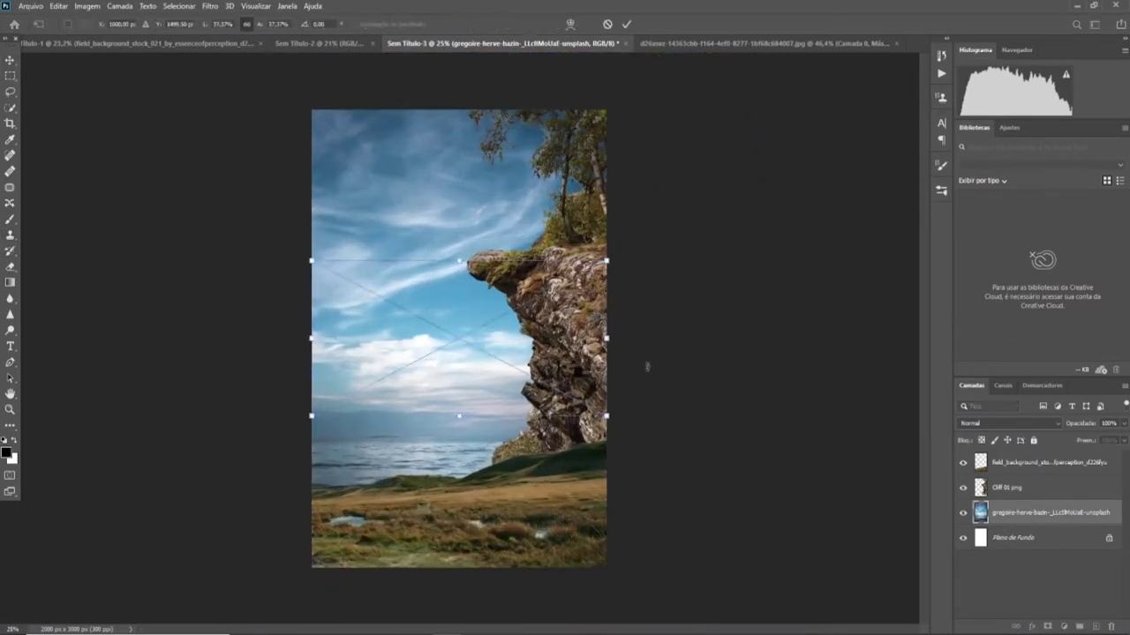
# - Enlarge the placed clouds-3393544 image and move it up to fill the sky above the horizon
pyautogui.moveTo(607, 259); pyautogui.dragTo(792, 123)
pyautogui.moveTo(597, 358); pyautogui.dragTo(604, 300)
pyautogui.press('Return')
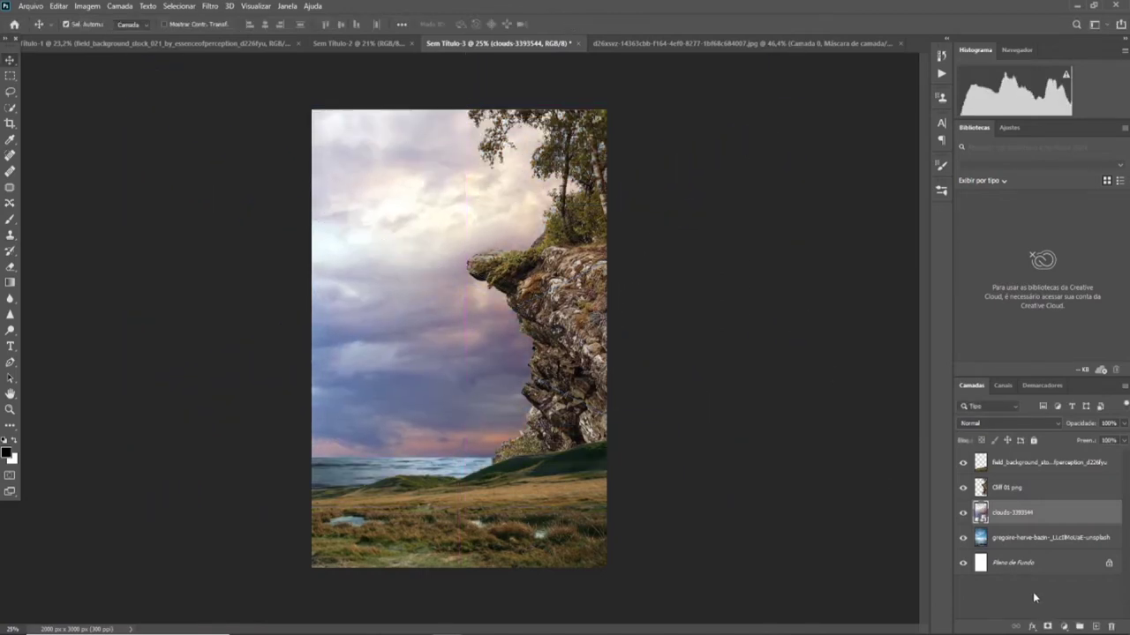
# - Add a layer mask to the clouds layer and brush along the horizon to blend it into the sea
pyautogui.click(1047, 626)
pyautogui.press('b')
pyautogui.moveTo(352, 469); pyautogui.dragTo(377, 470)
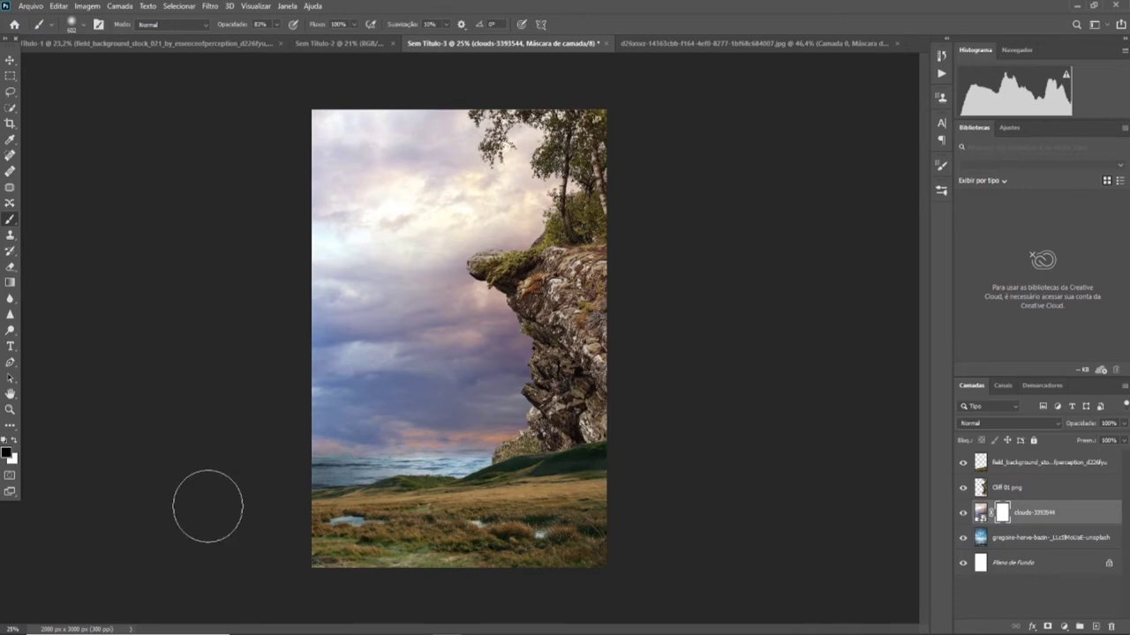
# - Place the men Stop Png image, scaled and positioned standing in the foreground field with his feet at the canvas edge
pyautogui.press('v')
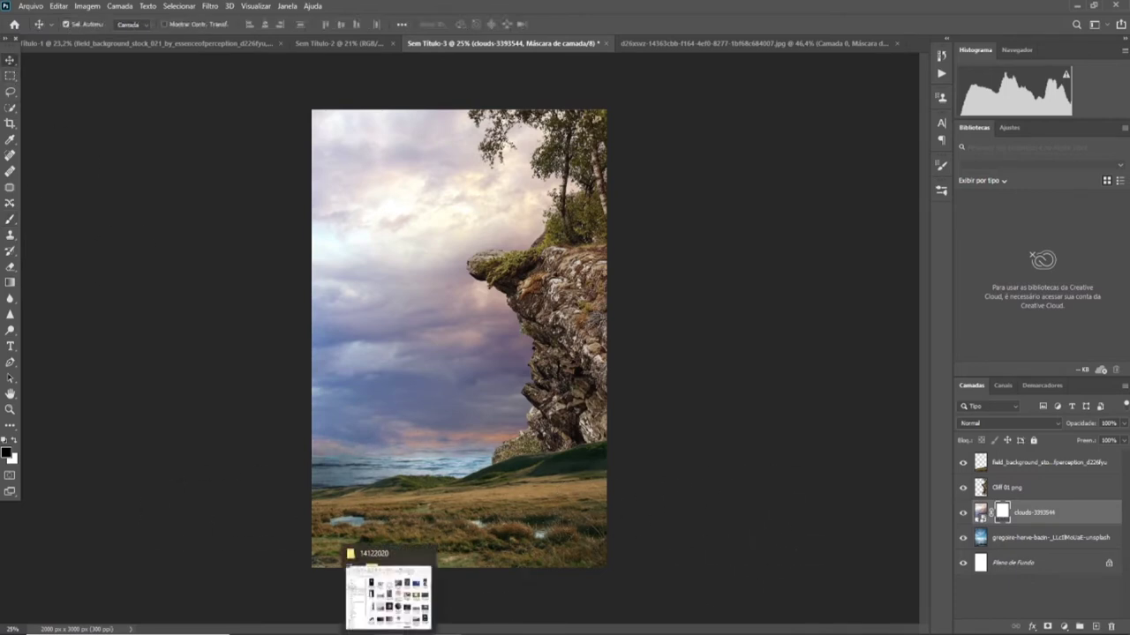
pyautogui.click(810, 552)
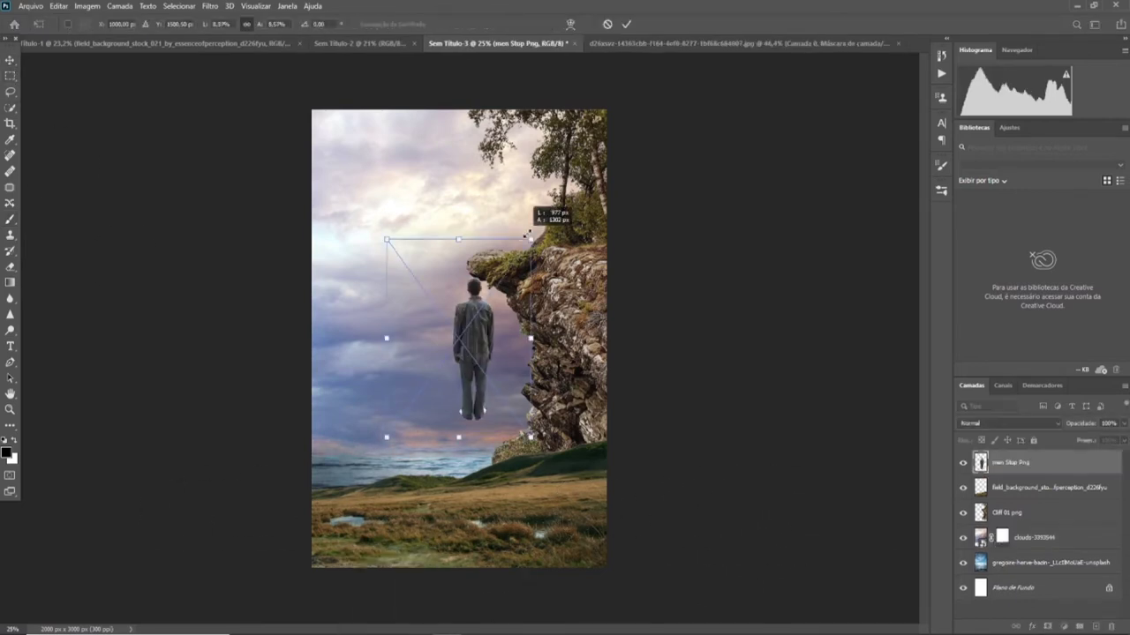
pyautogui.moveTo(530, 237); pyautogui.dragTo(533, 234)
pyautogui.moveTo(497, 327); pyautogui.dragTo(479, 500)
pyautogui.moveTo(513, 409); pyautogui.dragTo(510, 417)
pyautogui.moveTo(484, 462); pyautogui.dragTo(484, 468)
# - Place the pngegg (3) whale above the clouds layer and below the cliff, resized and positioned over the sea behind the man
pyautogui.click(1007, 513)
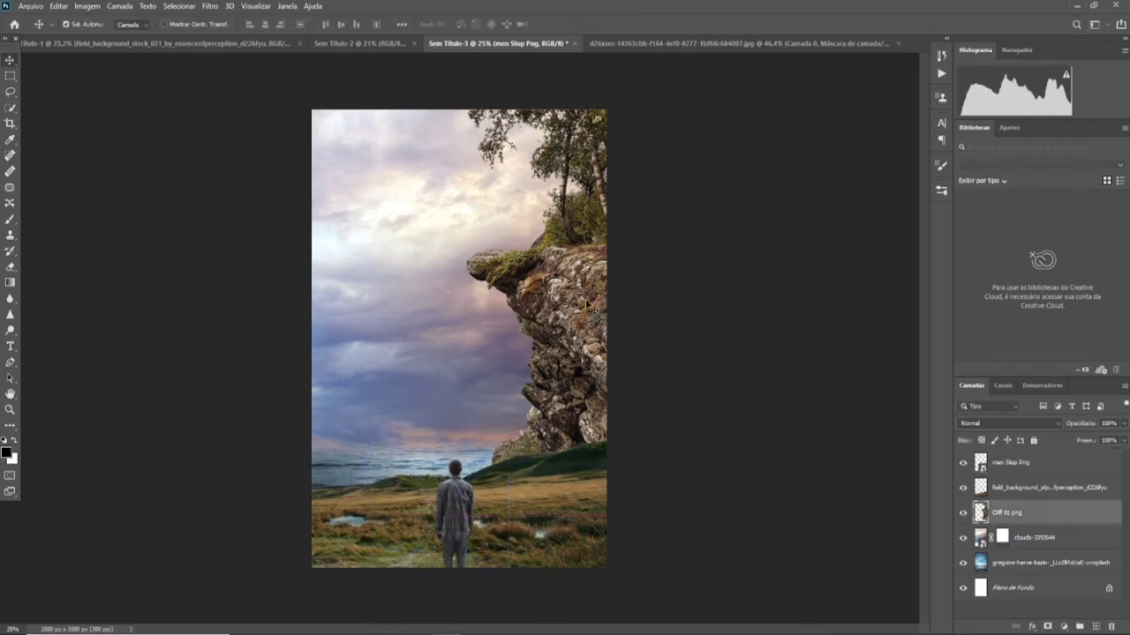
pyautogui.hotkey('ctrl', 't')
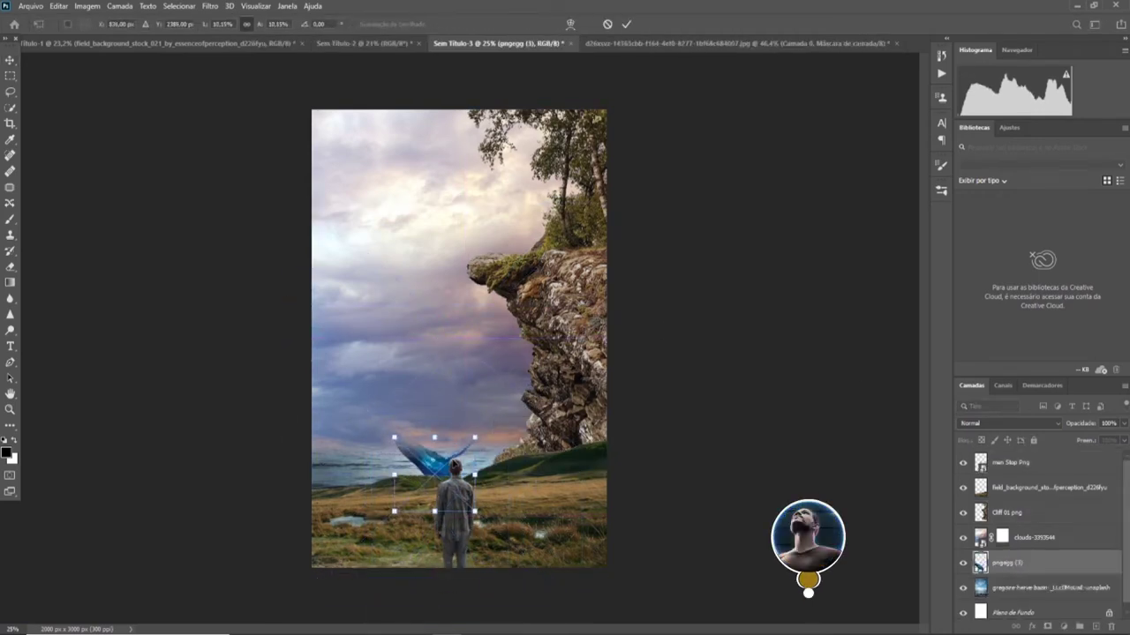
pyautogui.moveTo(1041, 564); pyautogui.dragTo(1041, 539)
pyautogui.moveTo(437, 468); pyautogui.dragTo(428, 461)
pyautogui.moveTo(478, 425)
pyautogui.mouseDown()
pyautogui.moveTo(485, 417)
pyautogui.moveTo(469, 431)
pyautogui.moveTo(486, 427)
pyautogui.mouseUp()
pyautogui.press('Return')
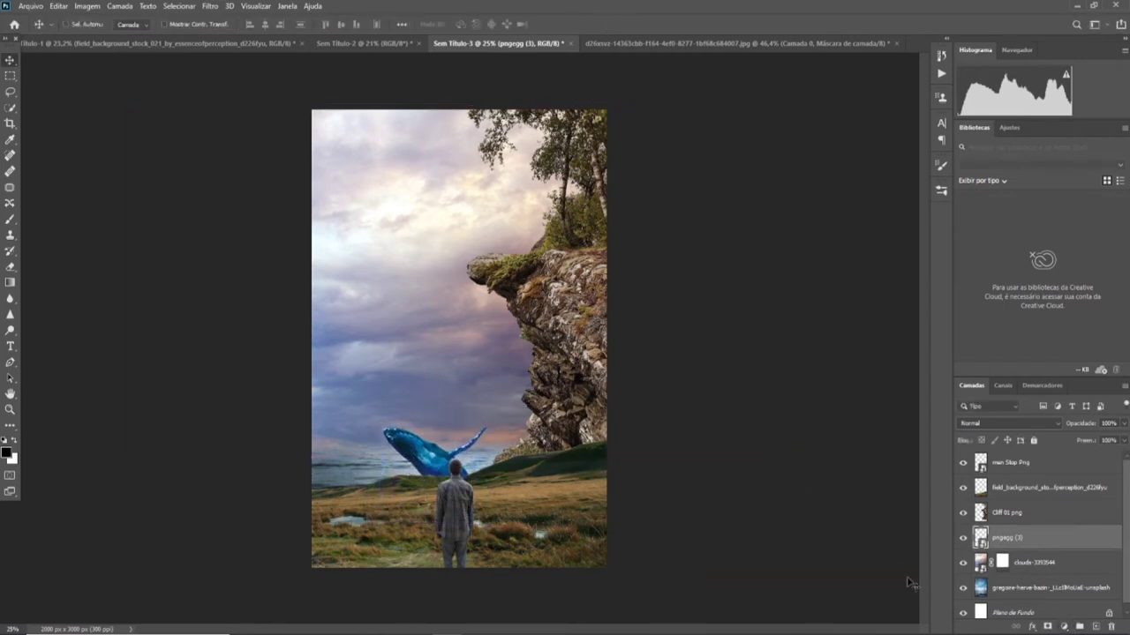
# - Apply a Camera Raw filter to the whale with a slightly warmer temperature and aqua saturation at -100
pyautogui.hotkey('ctrl', 'shift', 'a')
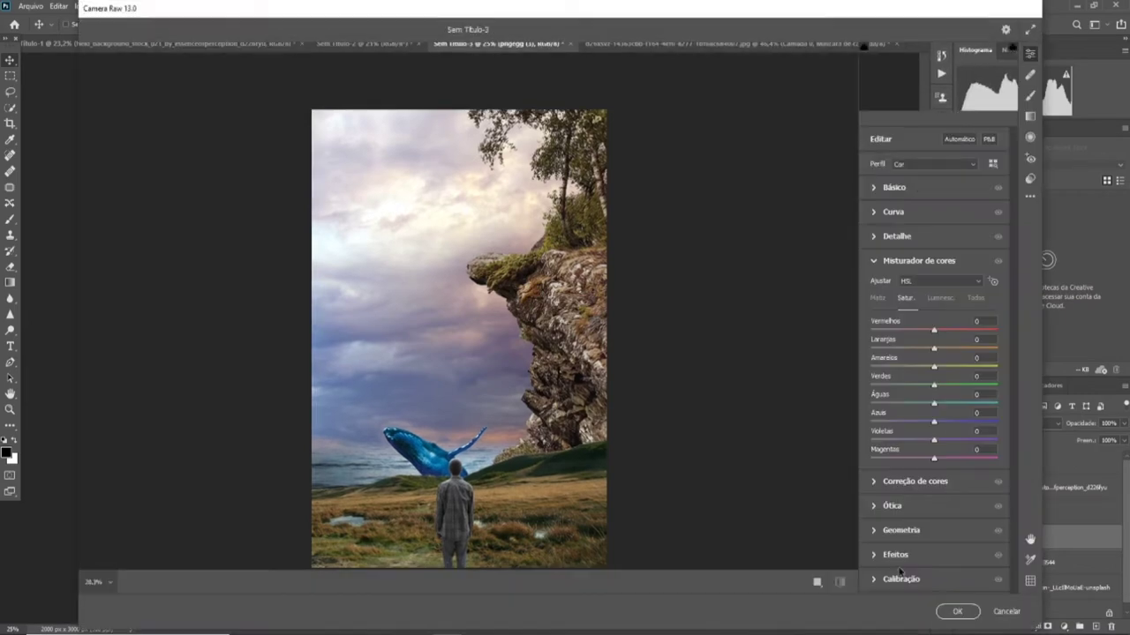
pyautogui.click(893, 187)
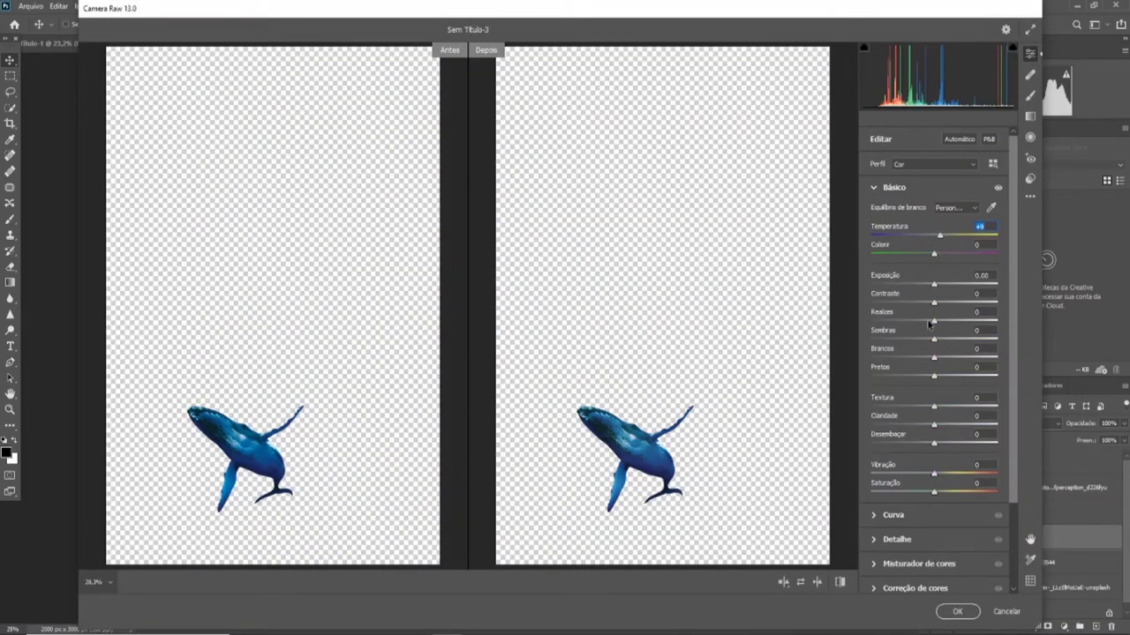
pyautogui.click(895, 565)
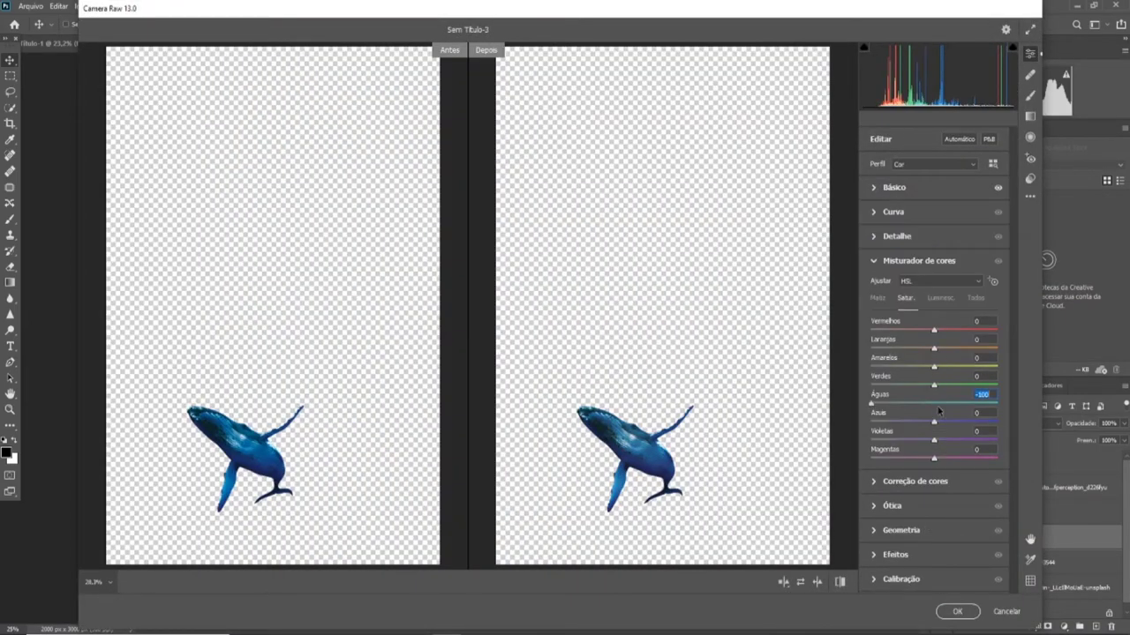
pyautogui.click(957, 612)
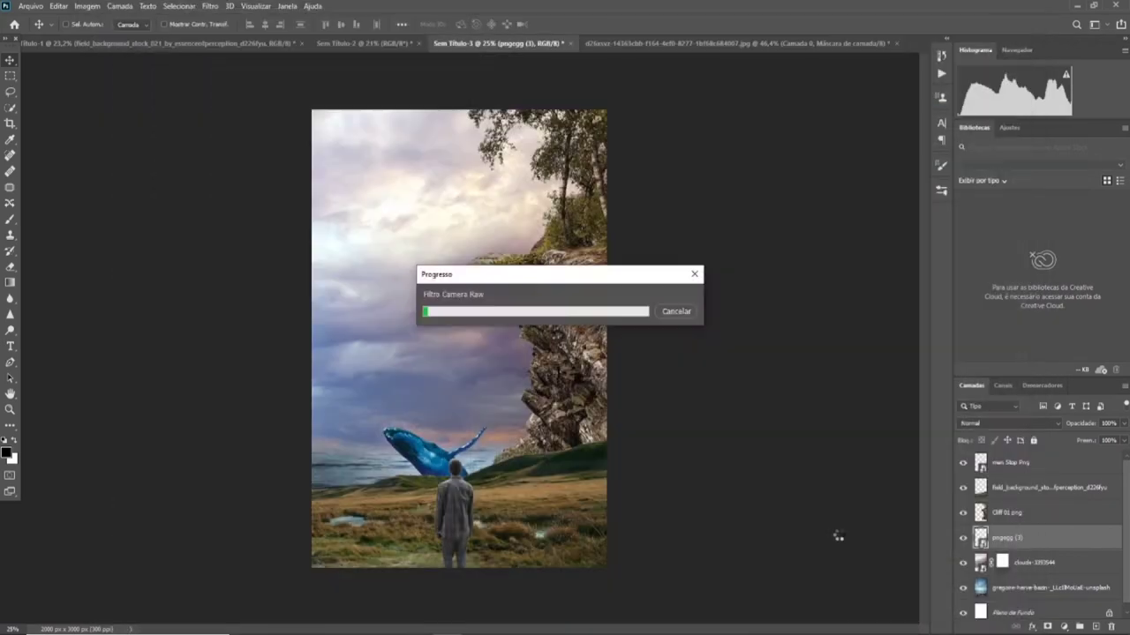
# - Add a Color Balance adjustment layer directly above the whale
pyautogui.click(1065, 627)
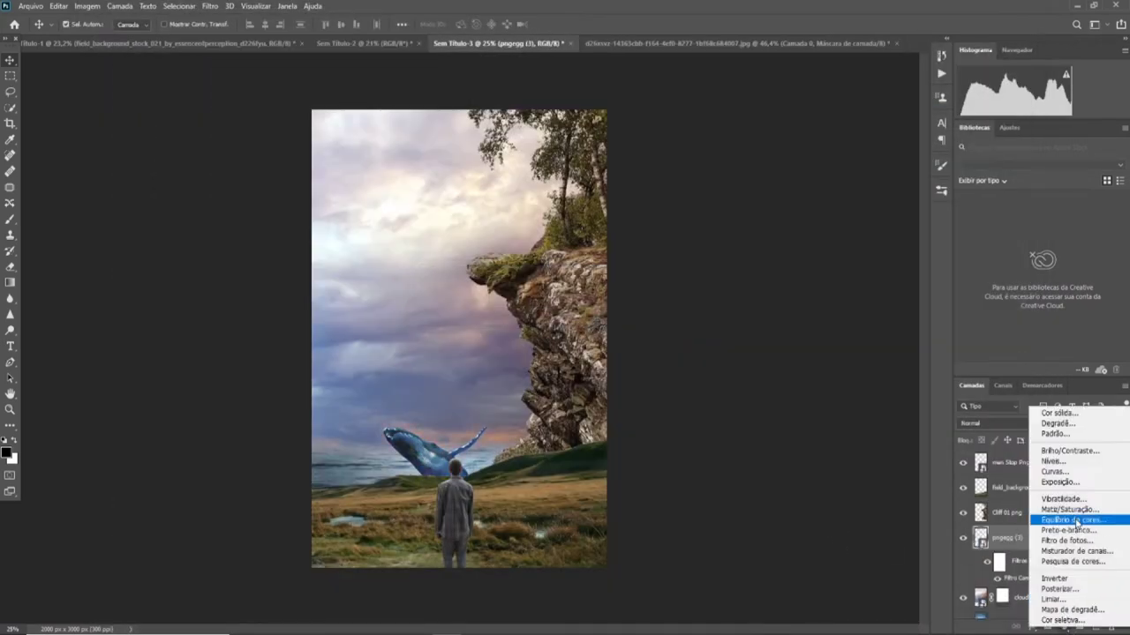
pyautogui.click(1024, 522)
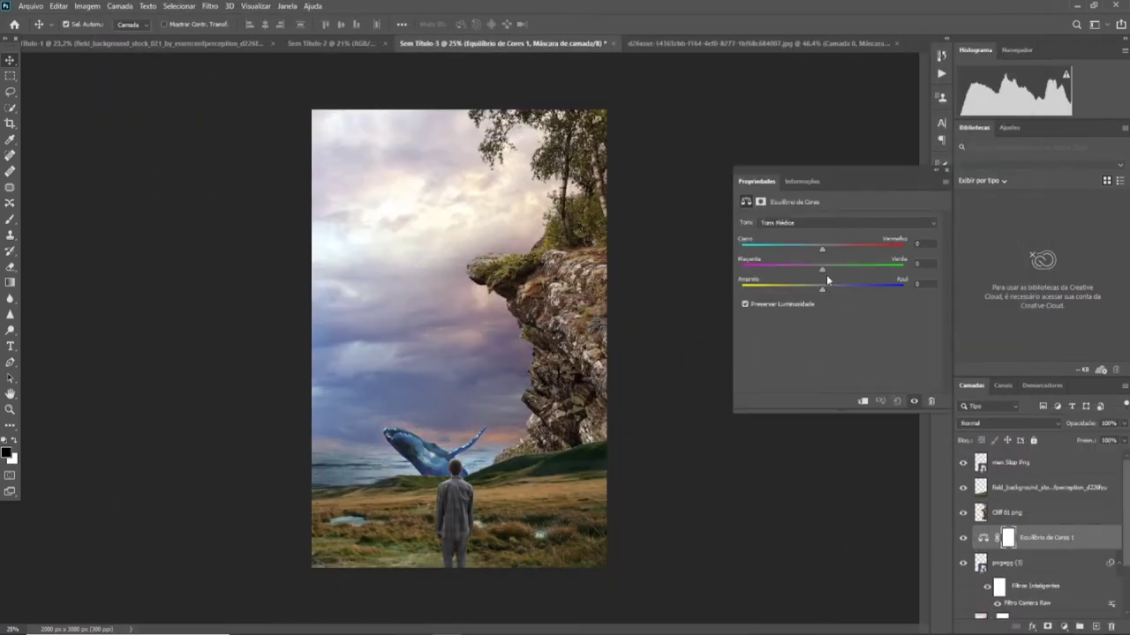
pyautogui.click(946, 172)
# - Clip a Hue/Saturation adjustment to the whale with saturation +15 and lightness -25
pyautogui.click(1065, 627)
pyautogui.click(1015, 508)
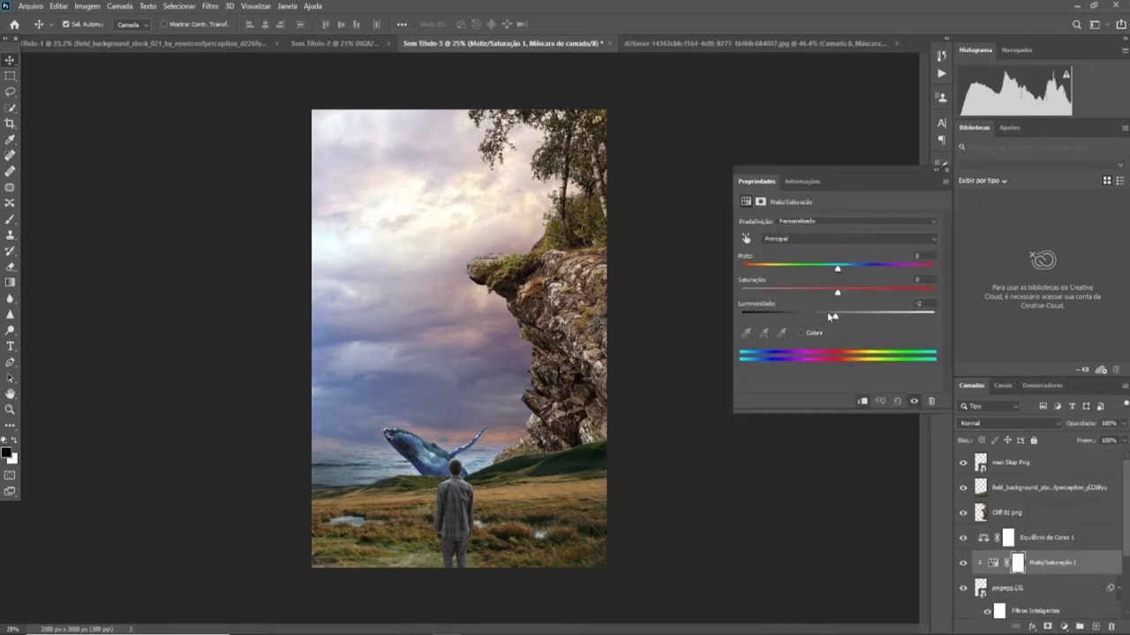
pyautogui.moveTo(830, 316); pyautogui.dragTo(810, 316)
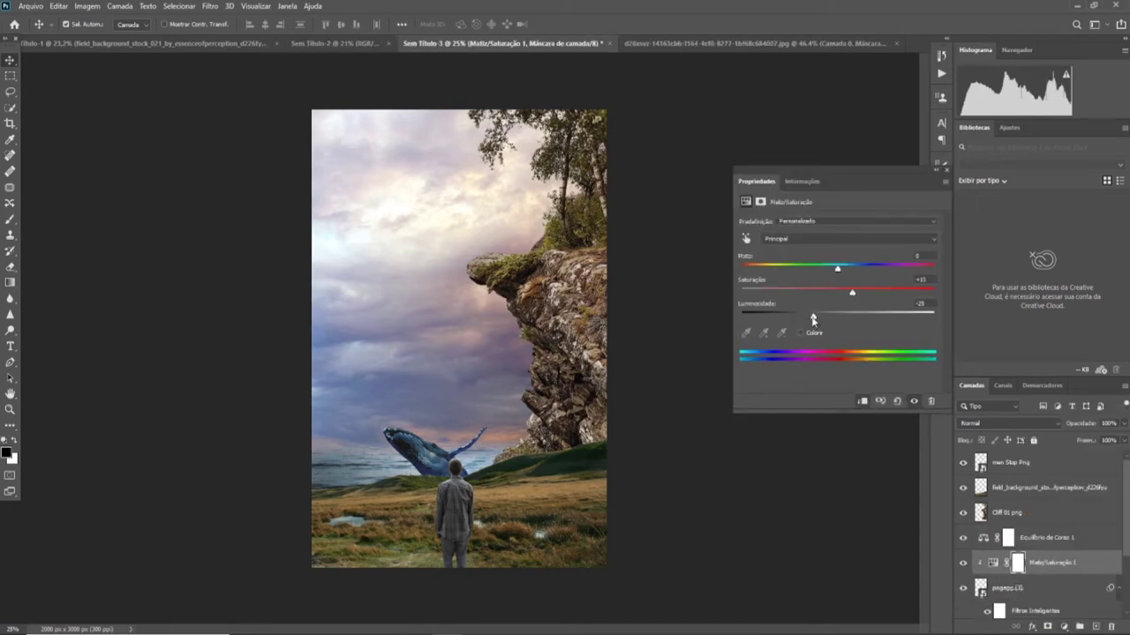
pyautogui.click(946, 170)
# - Clip a Hue/Saturation adjustment to the sea photo layer with saturation -9 and lightness -20
pyautogui.scroll(-3, 1066, 577)
pyautogui.click(1063, 573)
pyautogui.click(1059, 598)
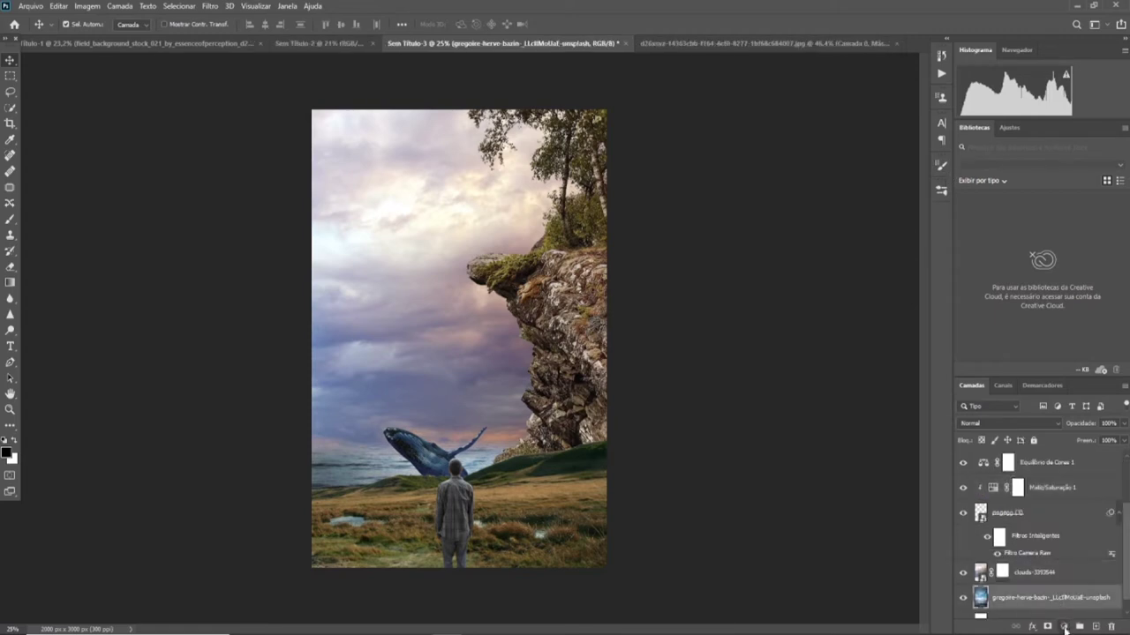
pyautogui.click(1065, 626)
pyautogui.click(1055, 508)
pyautogui.click(878, 401)
pyautogui.moveTo(837, 316); pyautogui.dragTo(817, 316)
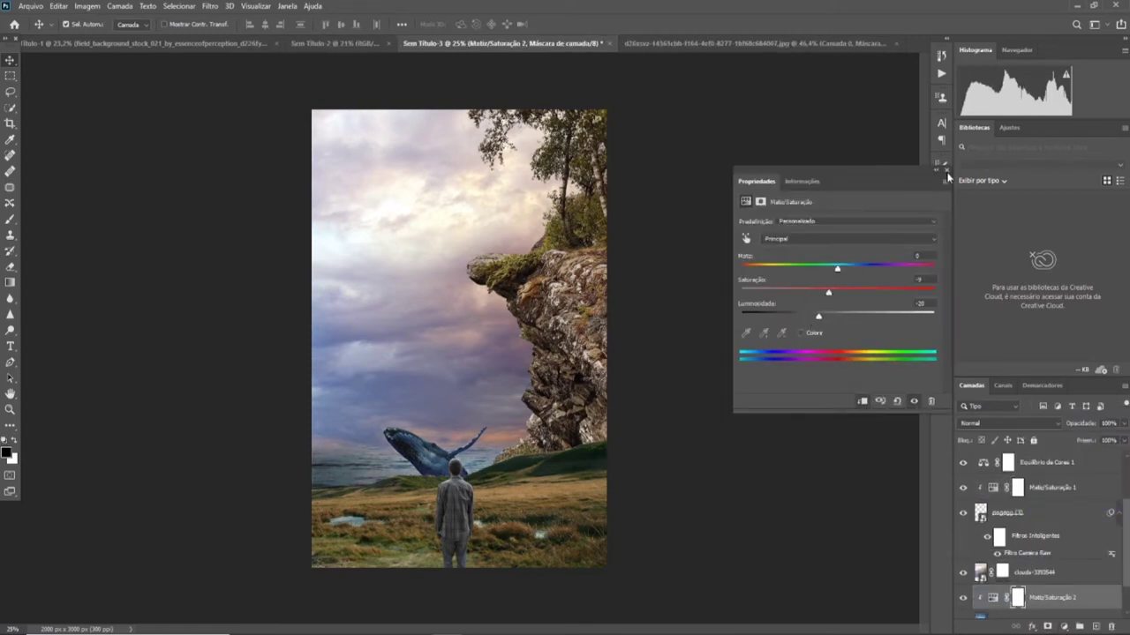
pyautogui.click(947, 175)
# - Clip a Curves adjustment to the sea photo with a gentle S-curve, raising the highlights and lowering the shadows
pyautogui.scroll(-1, 1042, 538)
pyautogui.click(1064, 627)
pyautogui.click(1015, 468)
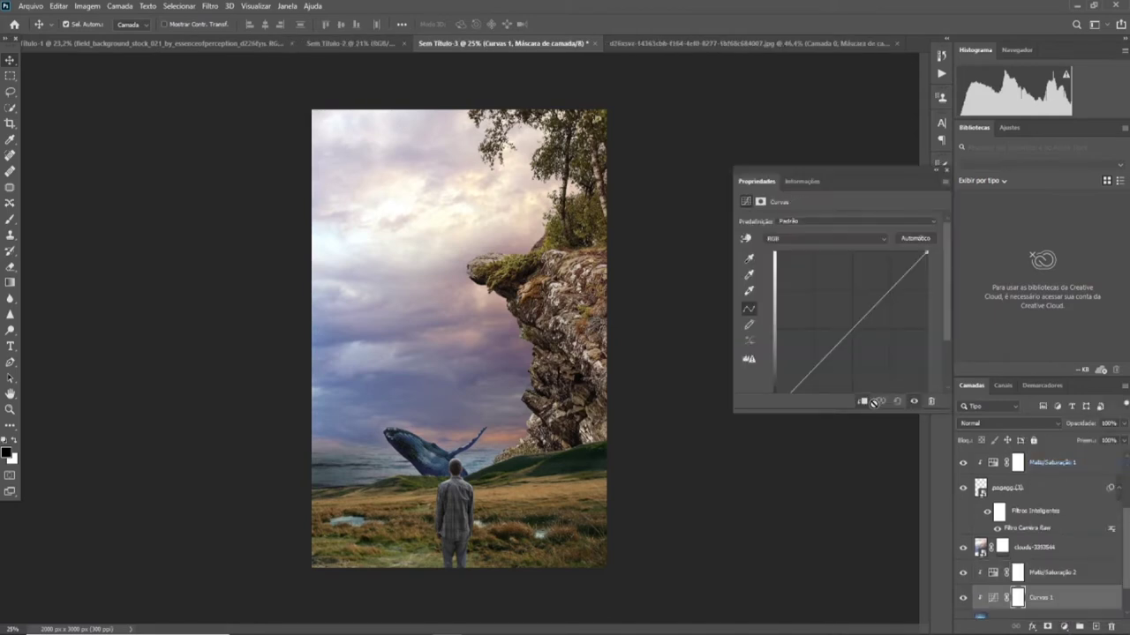
pyautogui.click(873, 401)
pyautogui.moveTo(885, 294); pyautogui.dragTo(885, 287)
pyautogui.moveTo(814, 377); pyautogui.dragTo(815, 378)
pyautogui.click(946, 171)
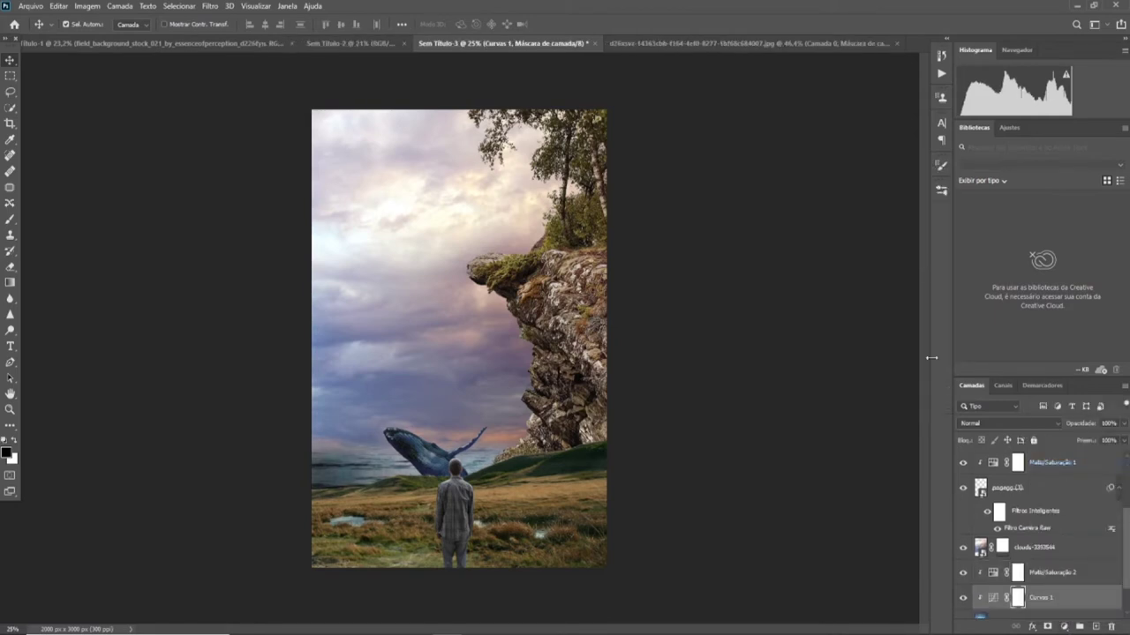
# - Rename the pngegg (3) layer as Whale
pyautogui.scroll(-1, 1074, 582)
pyautogui.scroll(2, 1077, 587)
pyautogui.click(1020, 523)
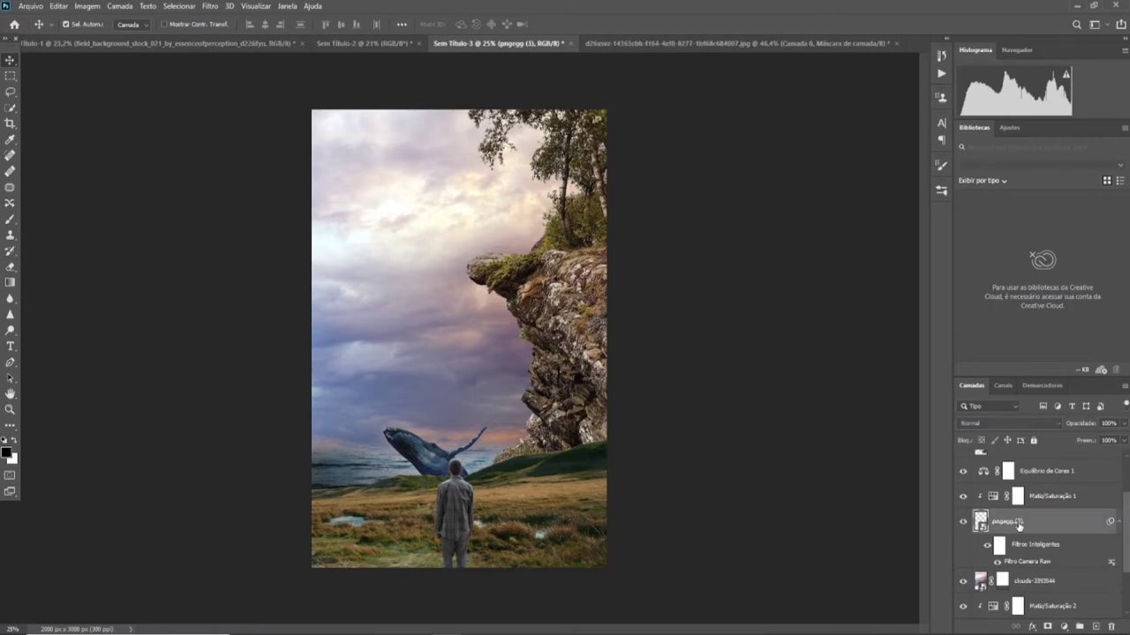
pyautogui.write('Whale')
pyautogui.press('Return')
# - Apply a Camera Raw filter to the Cliff 01 png layer with reduced exposure, contrast +13, shadows -6 and whites -18
pyautogui.scroll(1, 1021, 522)
pyautogui.click(1021, 496)
pyautogui.click(1063, 625)
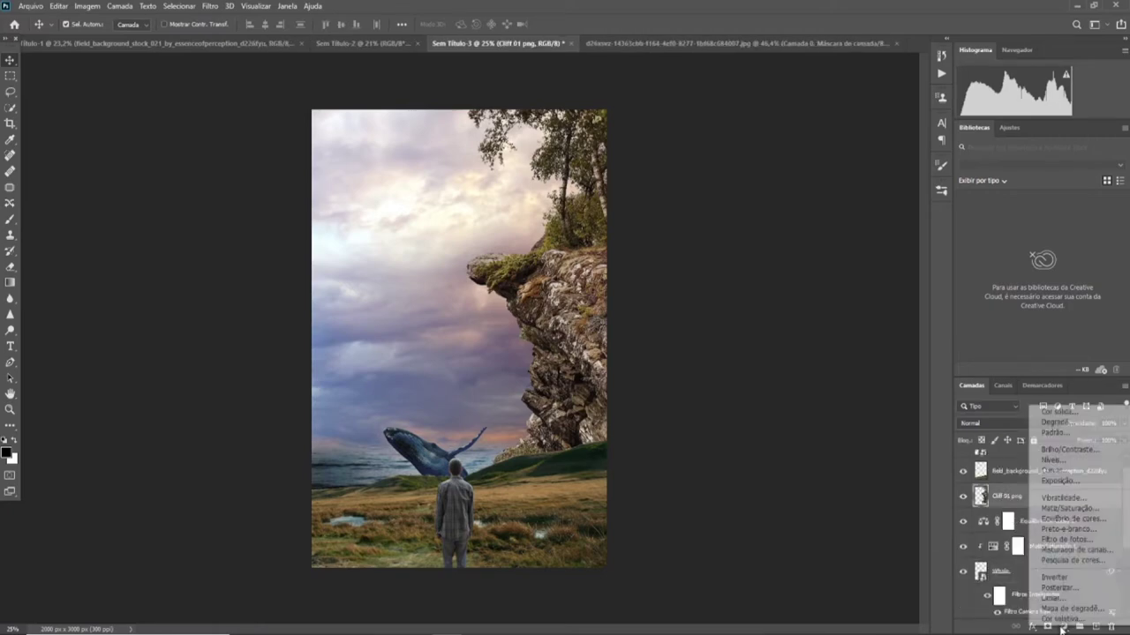
pyautogui.click(854, 529)
pyautogui.hotkey('ctrl', 'shift', 'a')
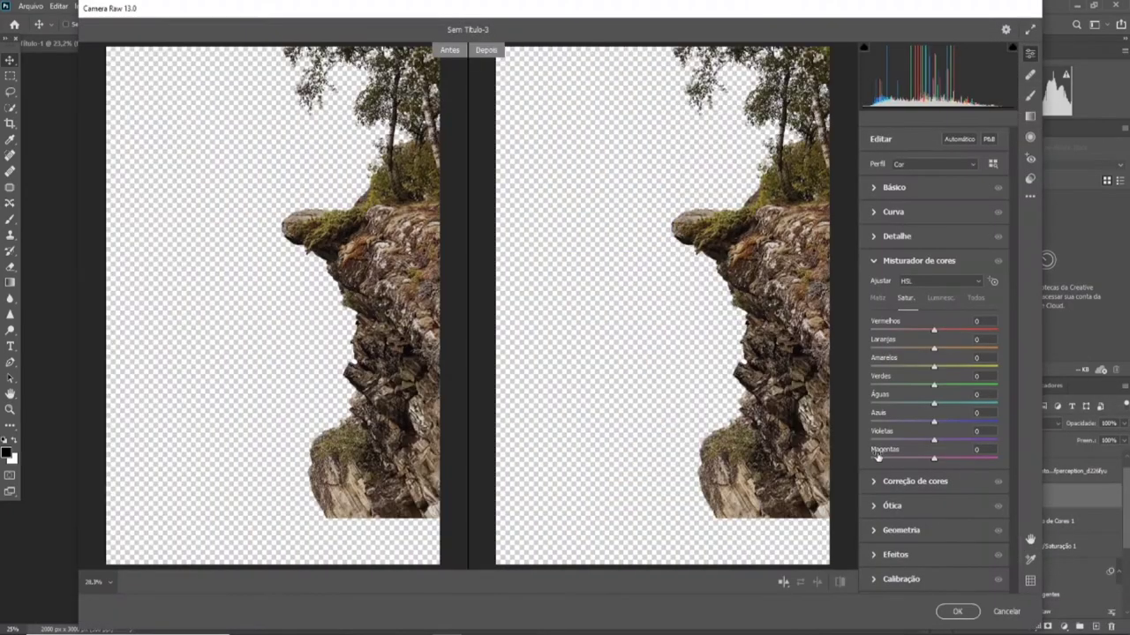
pyautogui.click(894, 187)
pyautogui.moveTo(933, 282); pyautogui.dragTo(942, 304)
pyautogui.moveTo(931, 344); pyautogui.dragTo(924, 340)
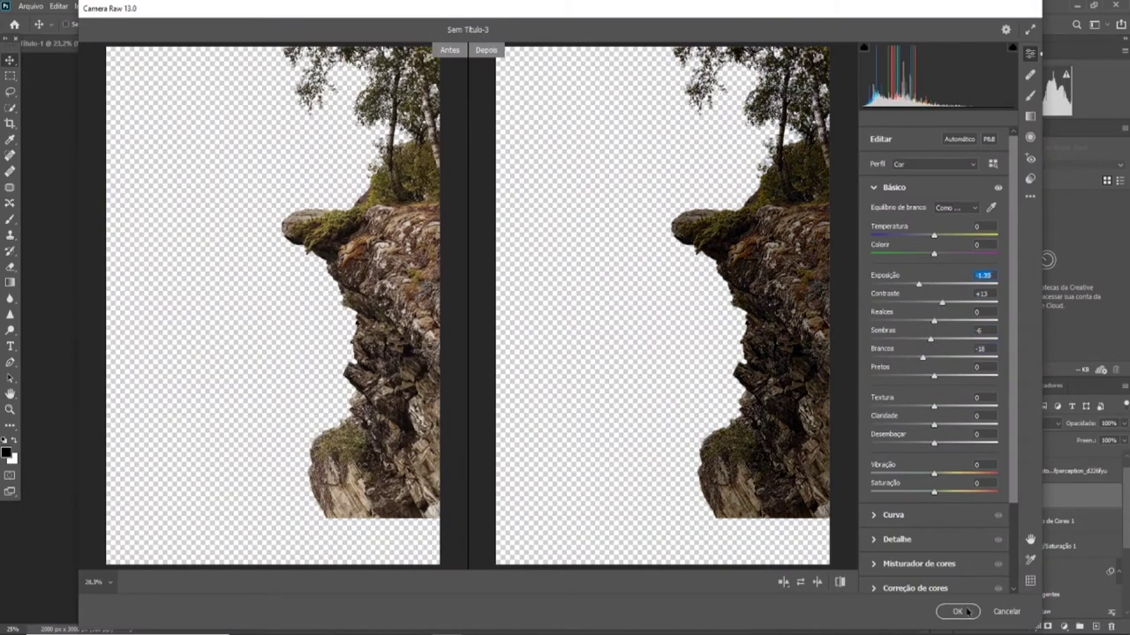
pyautogui.click(957, 611)
# - Clip a Hue/Saturation adjustment to the field background layer and set its lightness to -40
pyautogui.scroll(1, 1041, 573)
pyautogui.click(1041, 487)
pyautogui.click(1063, 627)
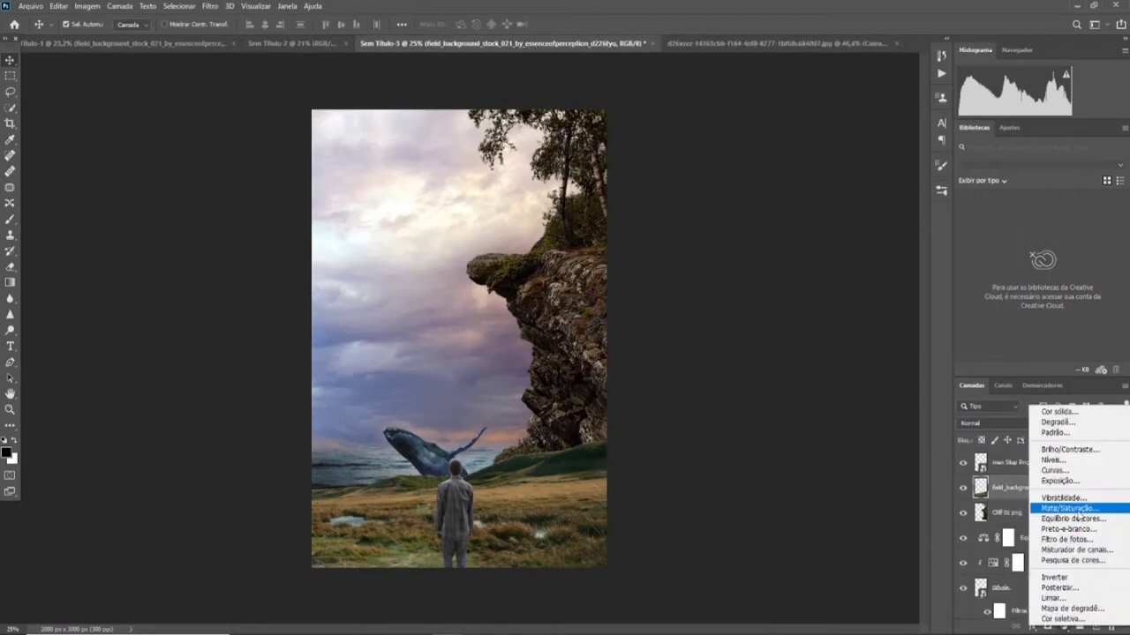
pyautogui.click(984, 499)
pyautogui.moveTo(837, 317); pyautogui.dragTo(798, 316)
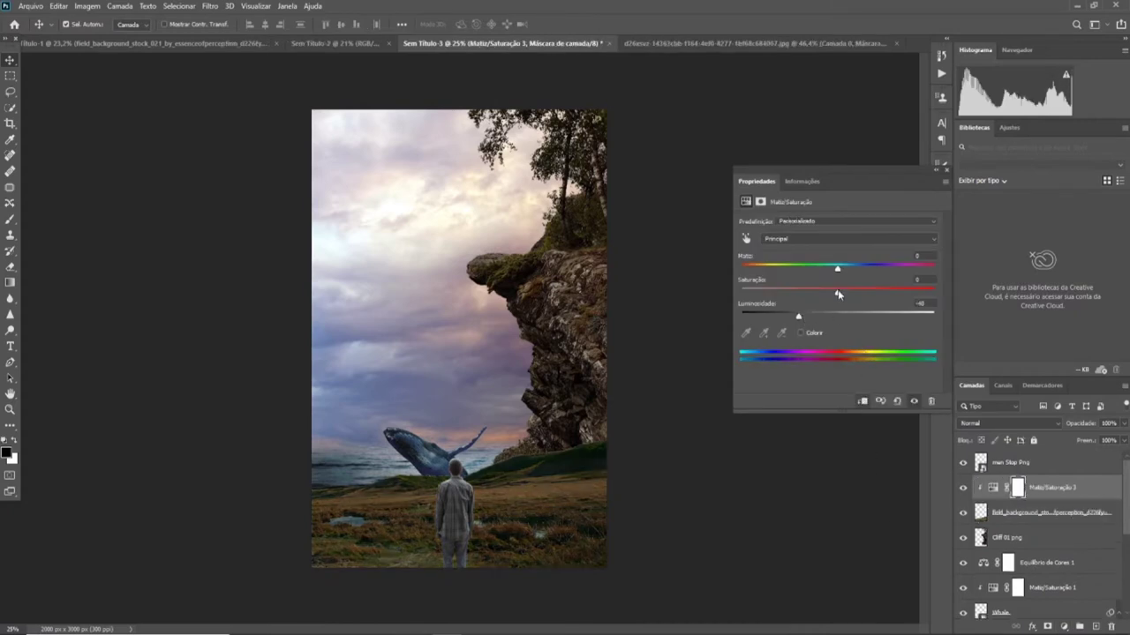
# - Clip a Hue/Saturation adjustment to the Cliff 01 png layer and darken the cliff
pyautogui.click(1006, 537)
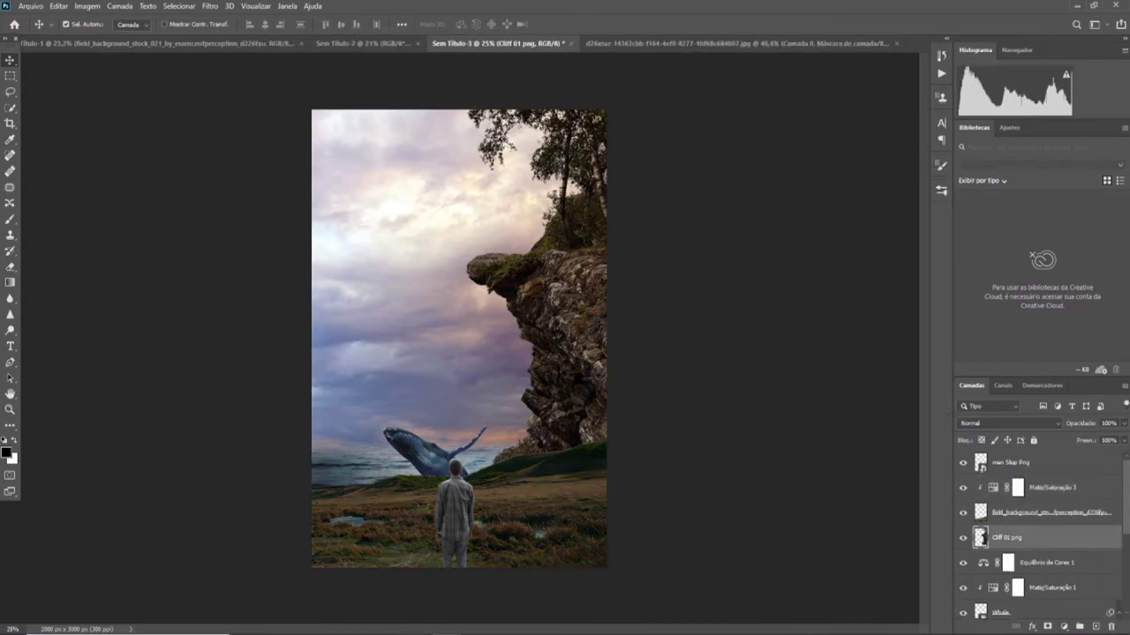
pyautogui.click(1064, 626)
pyautogui.click(1059, 508)
pyautogui.moveTo(838, 293); pyautogui.dragTo(812, 318)
pyautogui.click(946, 171)
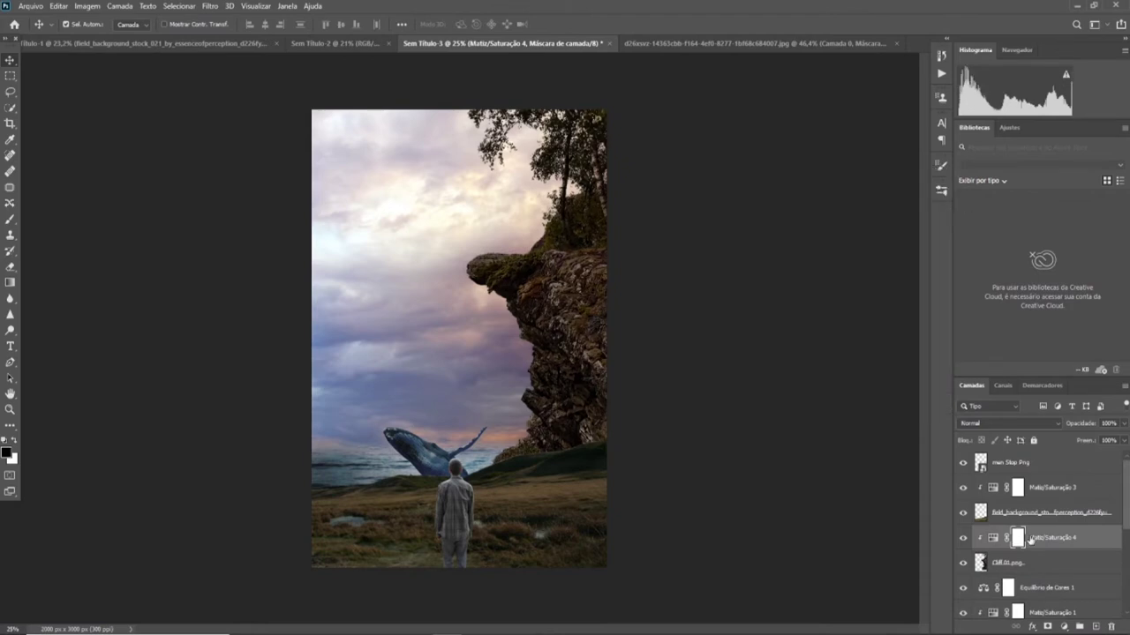
# - Fine-tune the lightness of the Matiz/Saturação 2 adjustment clipped to the sea layer
pyautogui.scroll(-4, 1032, 552)
pyautogui.scroll(4, 1036, 558)
pyautogui.scroll(-5, 1036, 558)
pyautogui.scroll(-2, 1037, 556)
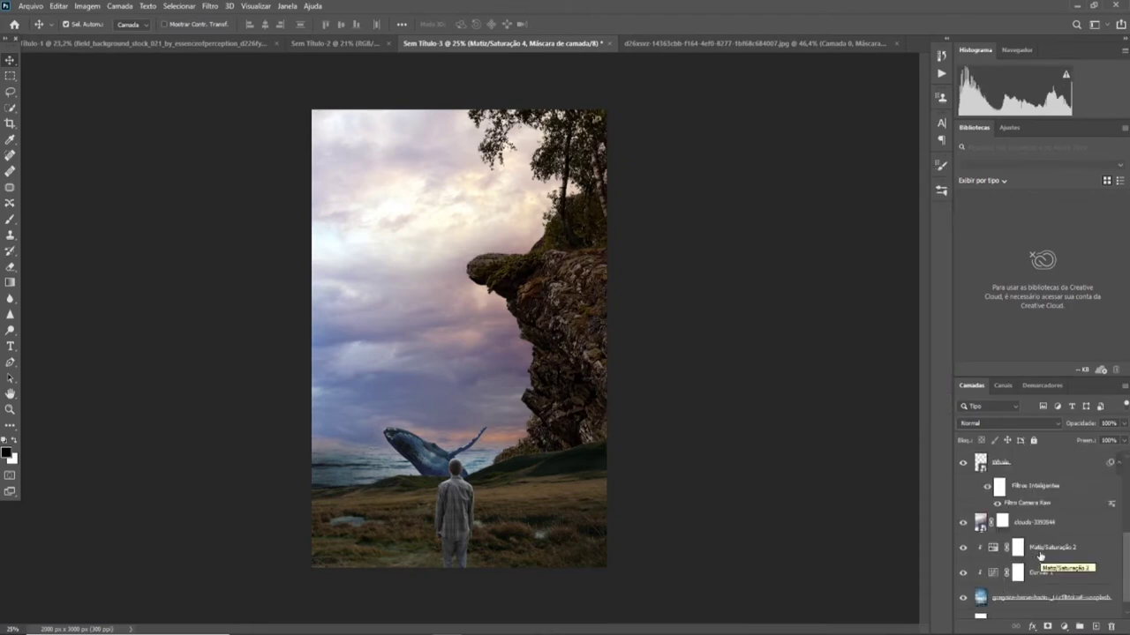
pyautogui.click(1034, 601)
pyautogui.doubleClick(994, 548)
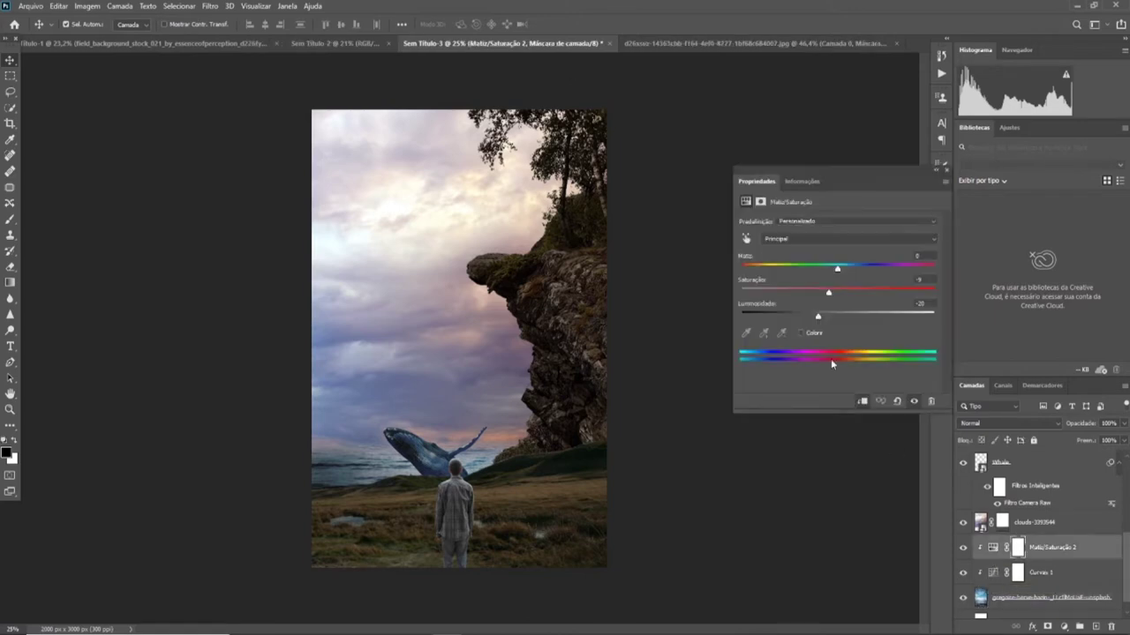
pyautogui.moveTo(815, 317); pyautogui.dragTo(817, 317)
pyautogui.click(946, 170)
pyautogui.scroll(7, 1037, 521)
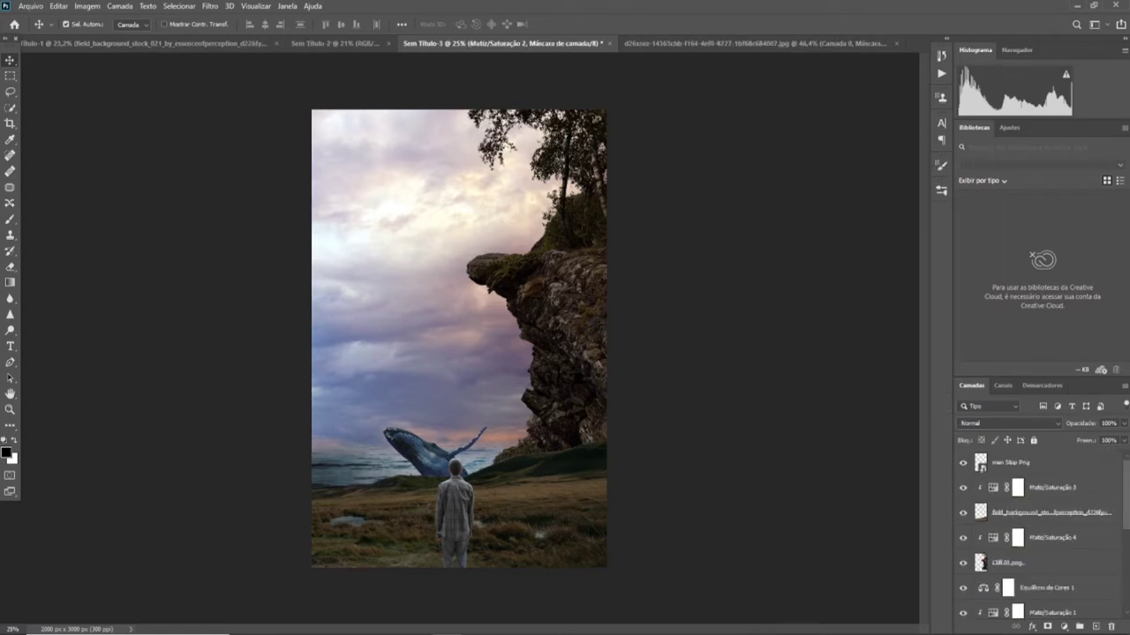
# - Apply Camera Raw to the men Stop Png layer with slightly lower exposure and higher contrast, and clip a Hue/Saturation adjustment to it
pyautogui.click(1038, 468)
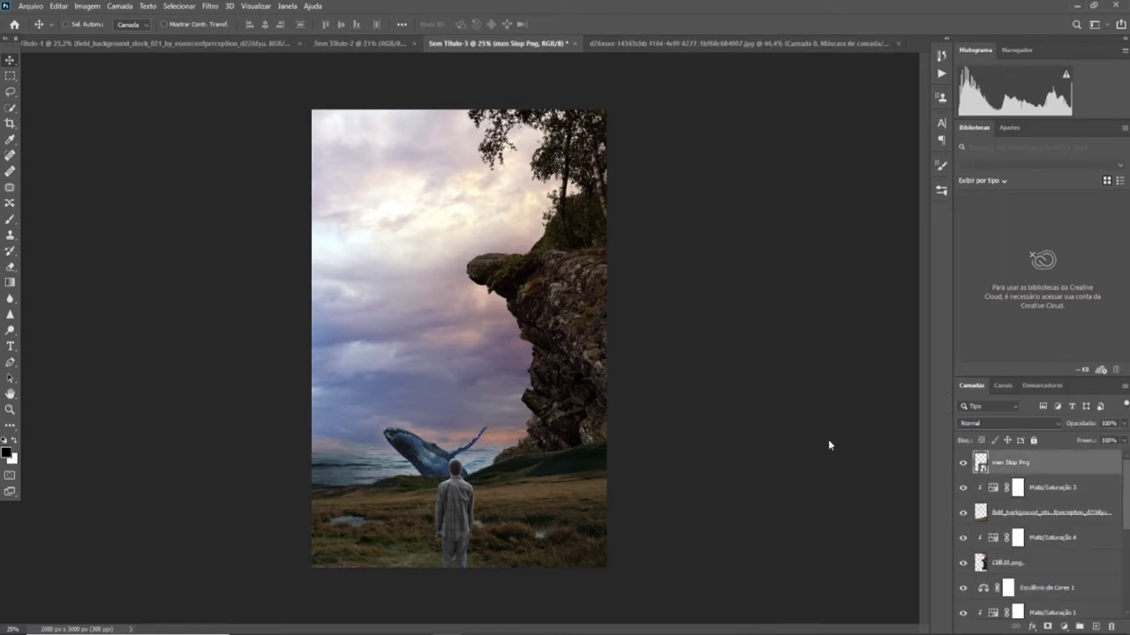
pyautogui.hotkey('ctrl', 'shift', 'a')
pyautogui.moveTo(934, 284); pyautogui.dragTo(929, 284)
pyautogui.moveTo(933, 302); pyautogui.dragTo(939, 303)
pyautogui.click(957, 611)
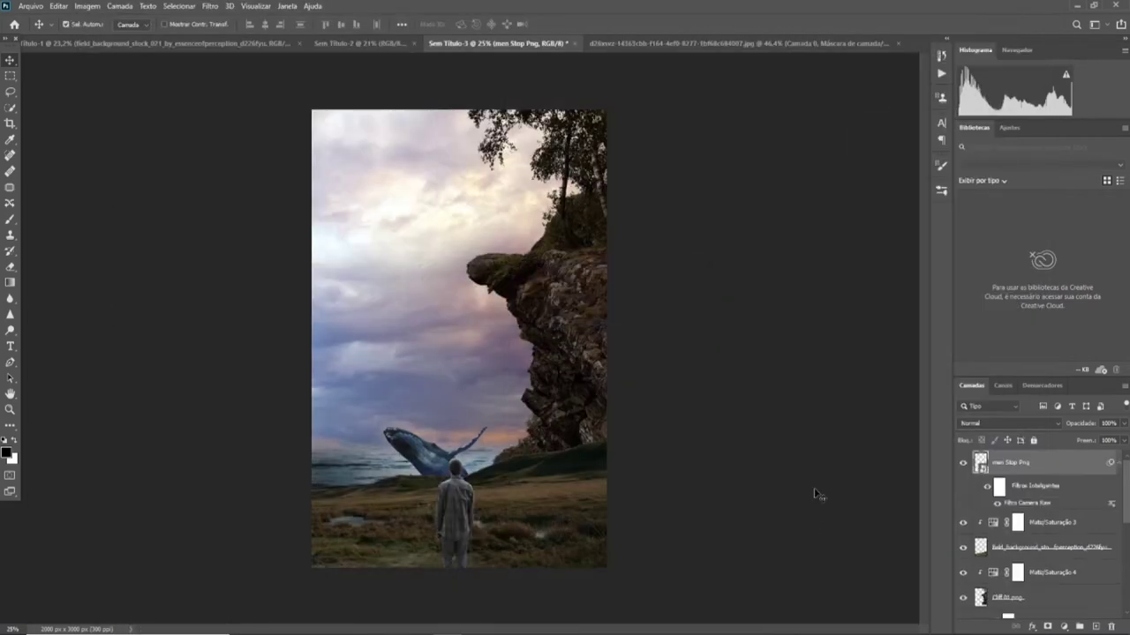
pyautogui.click(1064, 626)
pyautogui.click(1059, 521)
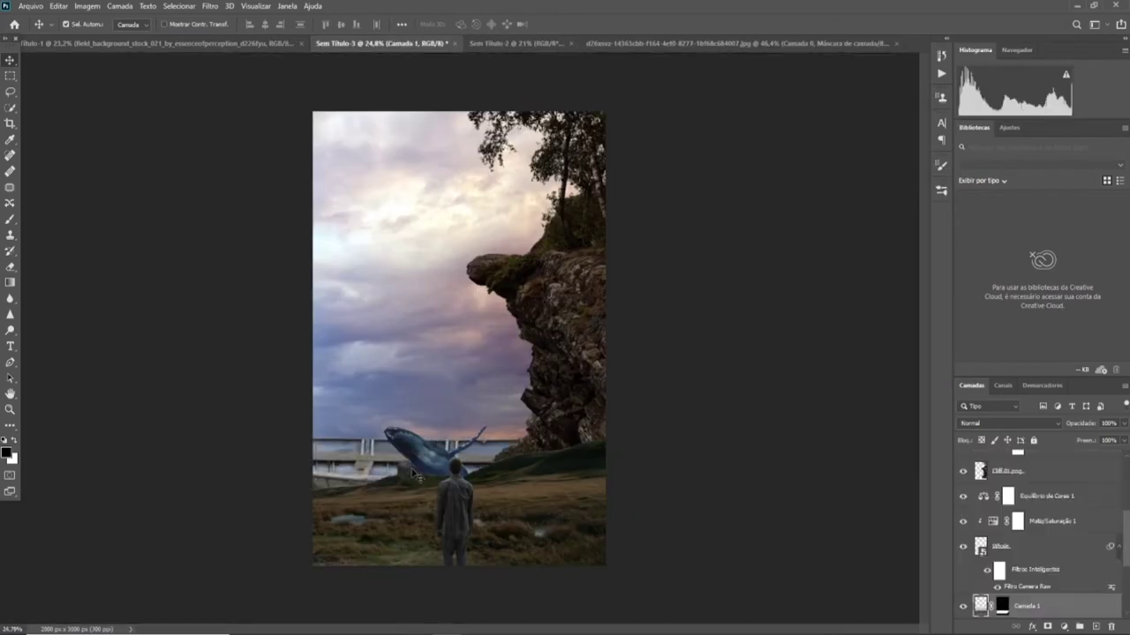
# - Scale down the boat layer Camada 1 and place it on the shoreline at the canvas's left edge
pyautogui.hotkey('ctrl', 't')
pyautogui.moveTo(626, 384); pyautogui.dragTo(478, 466)
pyautogui.moveTo(407, 477); pyautogui.dragTo(318, 479)
pyautogui.moveTo(382, 451); pyautogui.dragTo(347, 488)
pyautogui.press('Return')
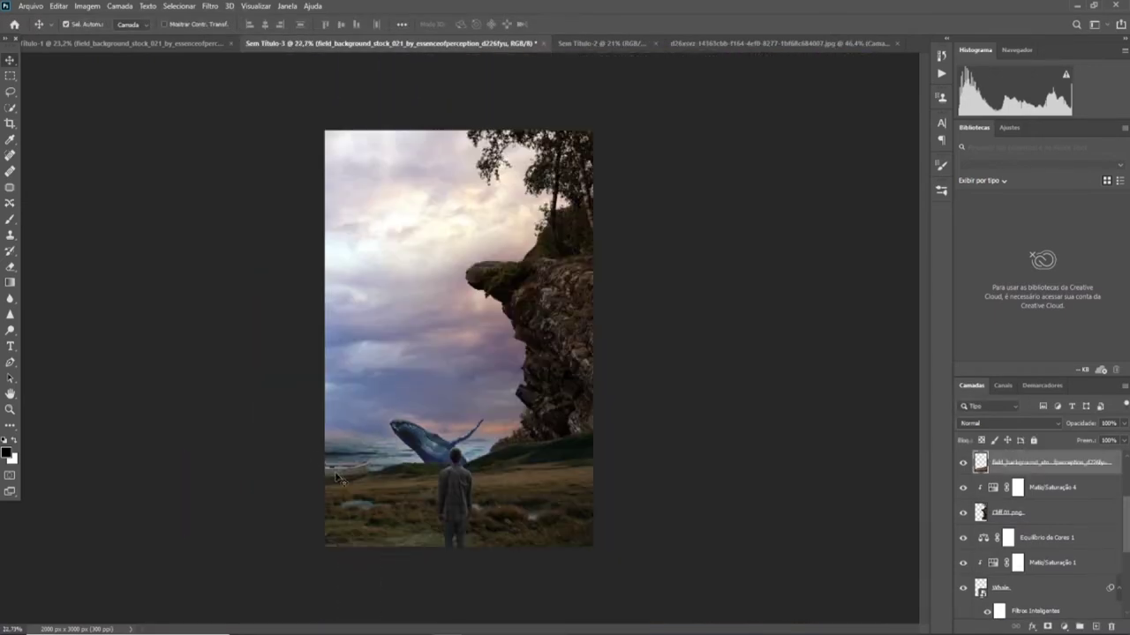
# - Darken the boat layer Camada 1 with a Camera Raw filter, using reduced exposure and contrast +13
pyautogui.click(336, 475)
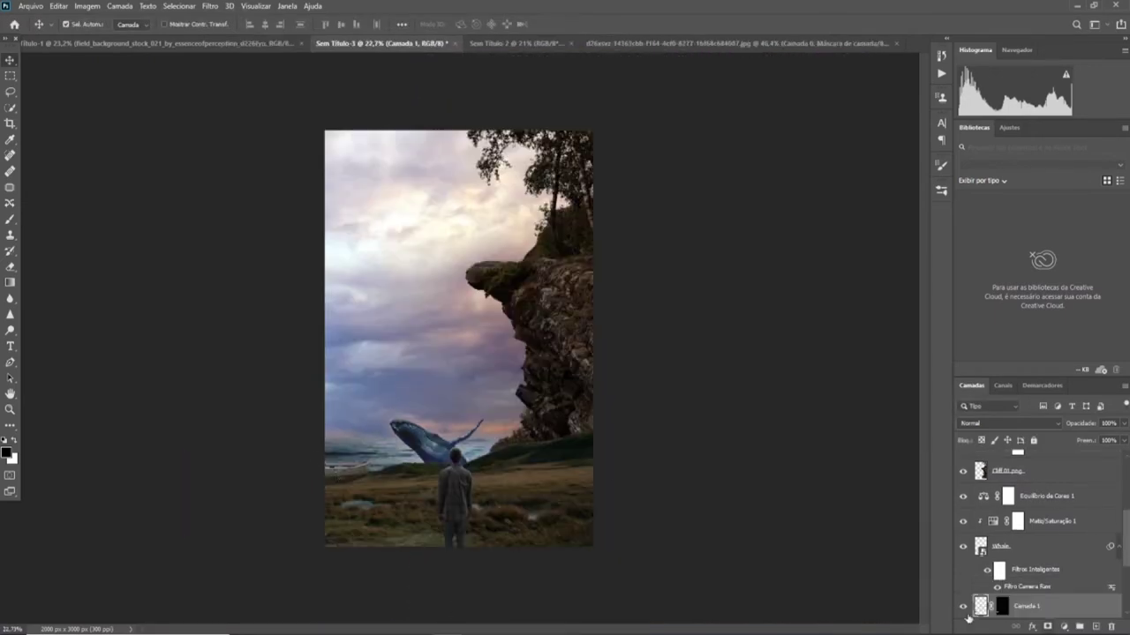
pyautogui.hotkey('ctrl', 'shift', 'a')
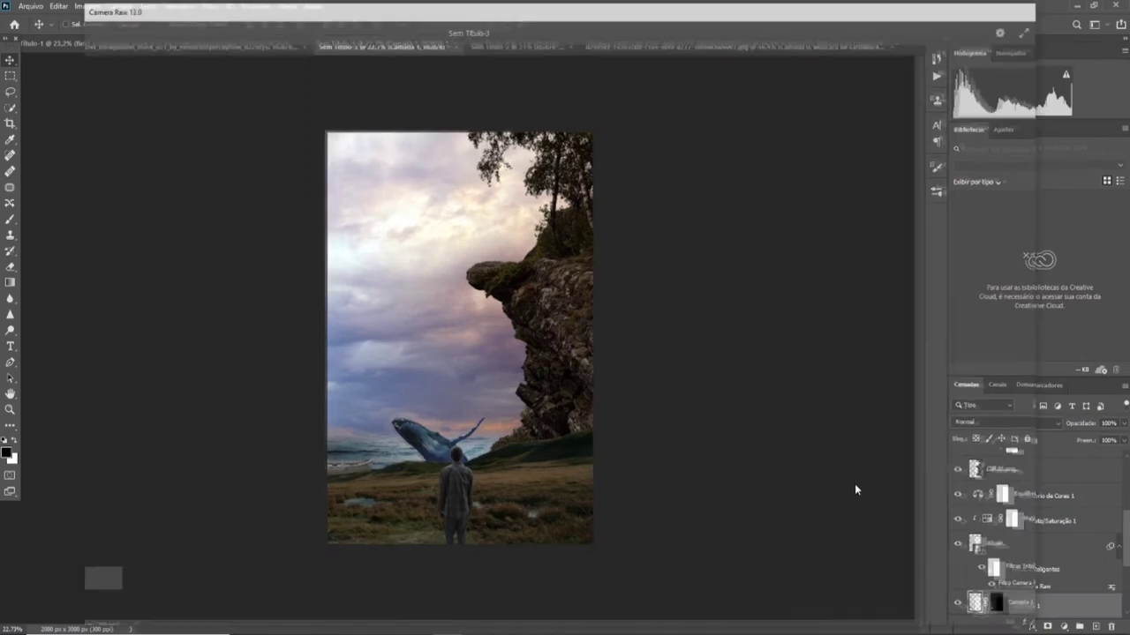
pyautogui.moveTo(934, 285); pyautogui.dragTo(918, 285)
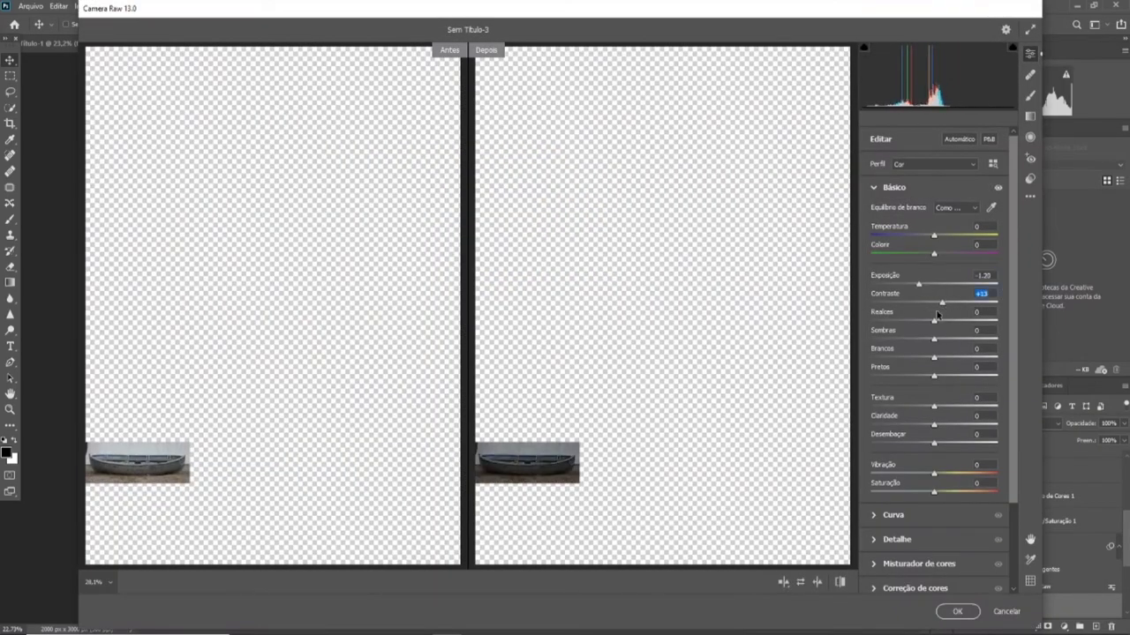
pyautogui.scroll(-3, 933, 515)
pyautogui.click(874, 411)
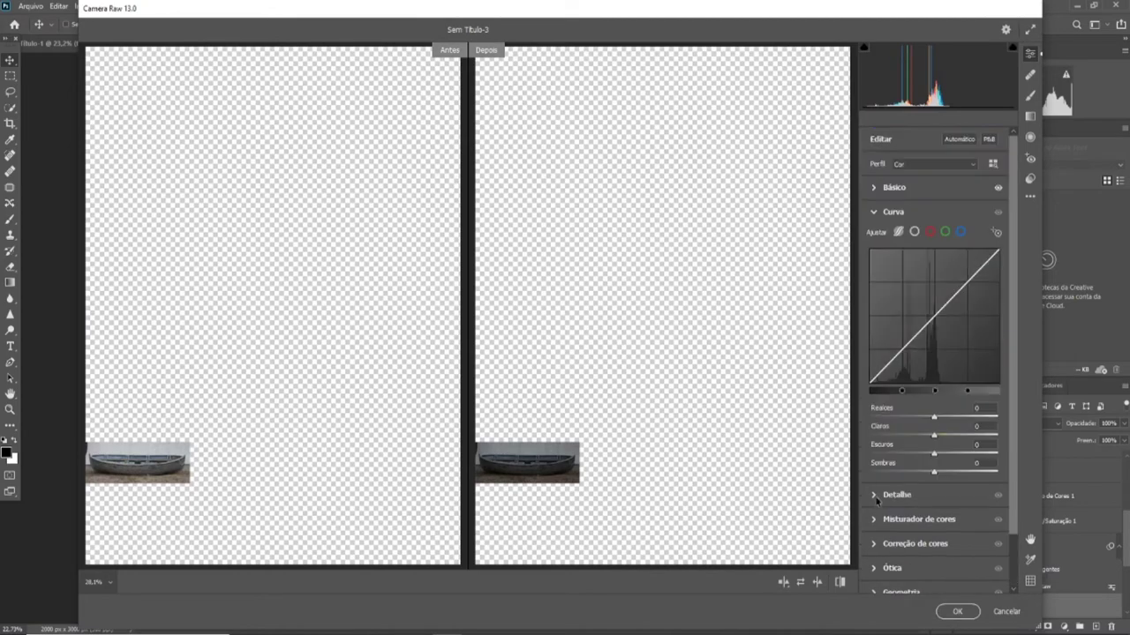
pyautogui.click(876, 498)
pyautogui.click(873, 390)
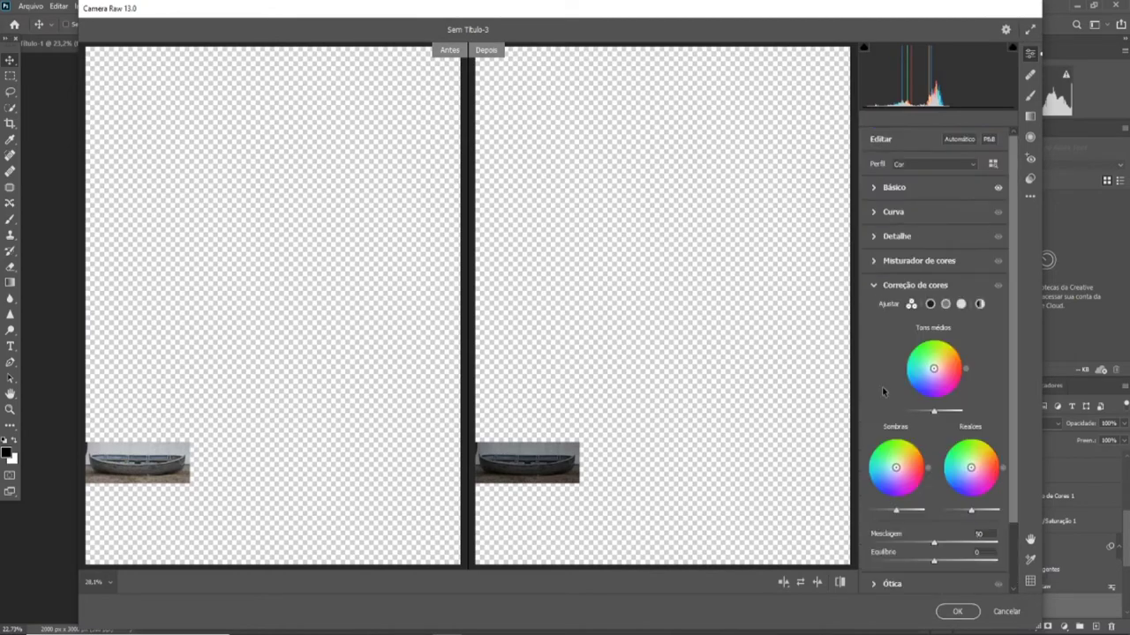
pyautogui.click(878, 265)
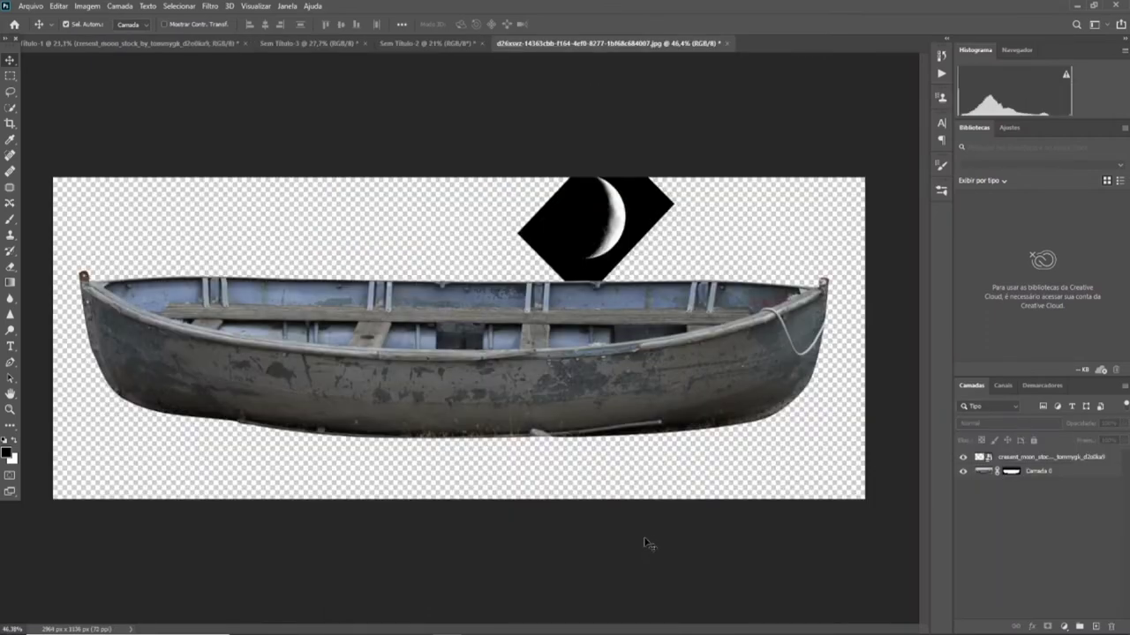
# - Bring the crescent moon image into the composition, and scale and rotate it into the sky beside the cliff
pyautogui.moveTo(644, 542); pyautogui.dragTo(680, 408)
pyautogui.hotkey('ctrl', 't')
pyautogui.moveTo(534, 231); pyautogui.dragTo(530, 185)
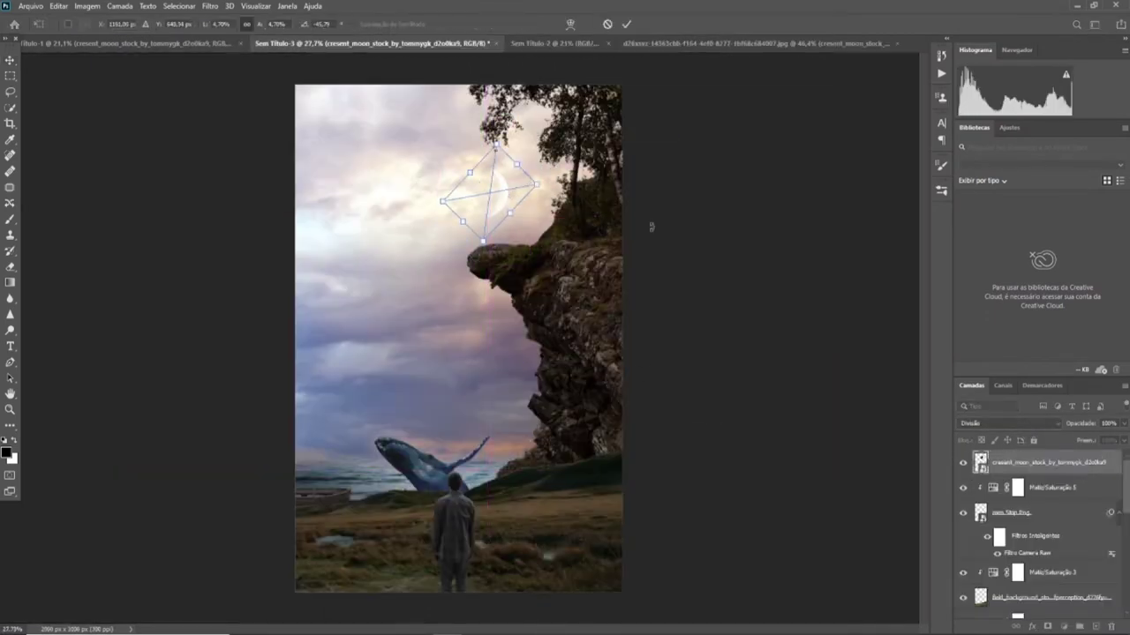
pyautogui.press('Return')
# - Position the mountain image on the horizon behind the whale and rotate it by -1°
pyautogui.scroll(-3, 675, 368)
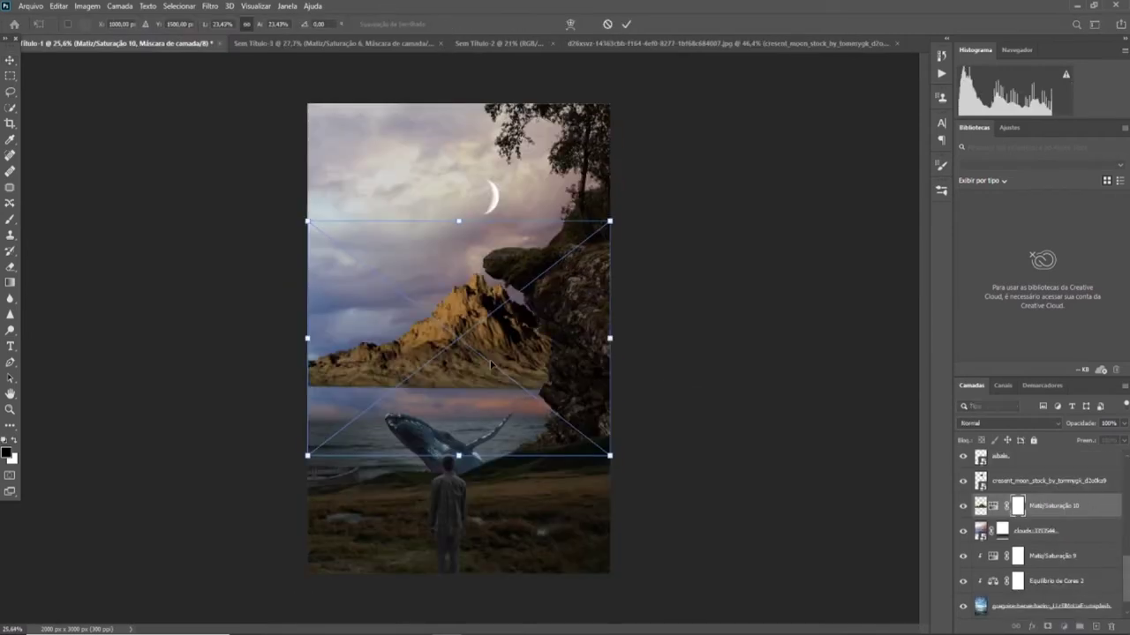
pyautogui.moveTo(456, 338); pyautogui.dragTo(400, 376)
pyautogui.moveTo(609, 231); pyautogui.dragTo(609, 231)
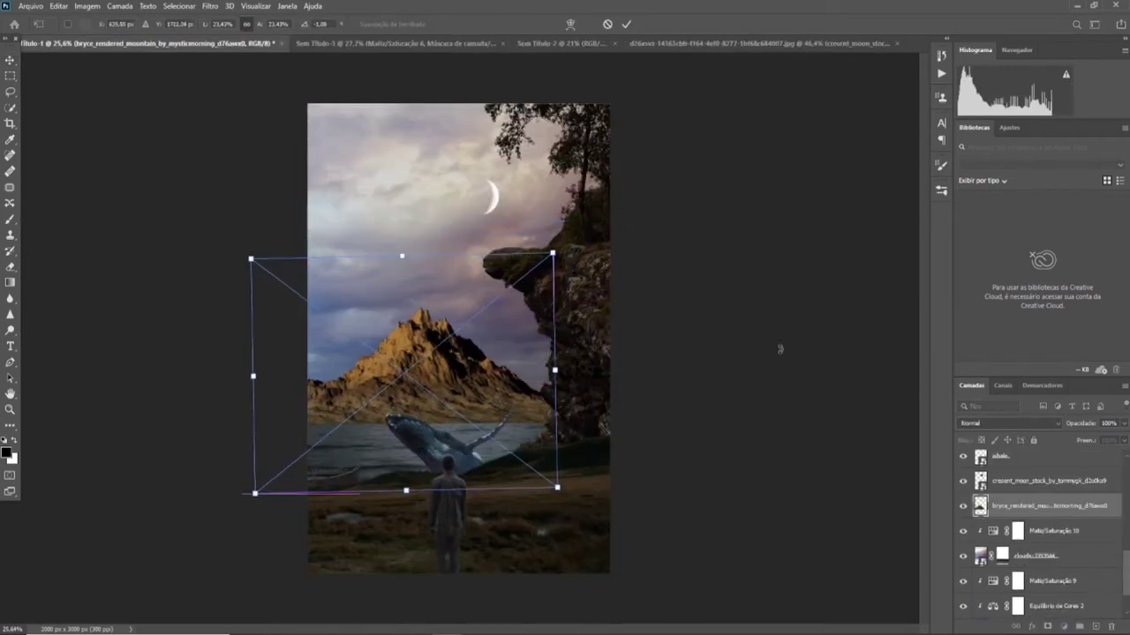
pyautogui.press('Return')
# - Add a mask to the mountain layer to blend its base into the sea, and shift the mountain slightly down
pyautogui.click(1047, 626)
pyautogui.press('b')
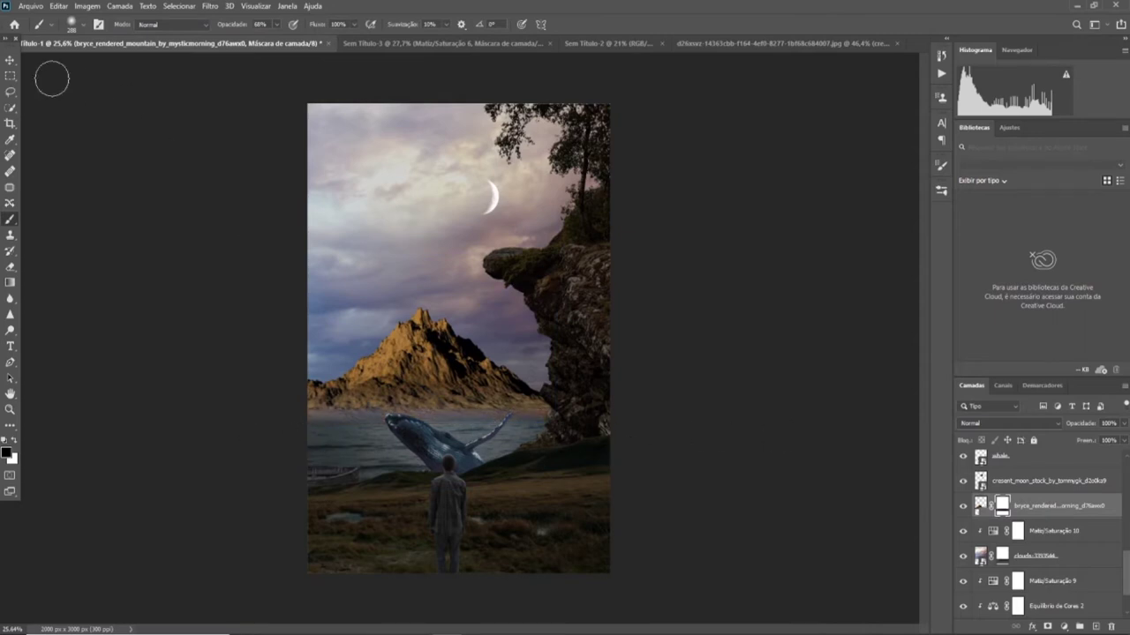
pyautogui.press('v')
pyautogui.moveTo(430, 360); pyautogui.dragTo(432, 368)
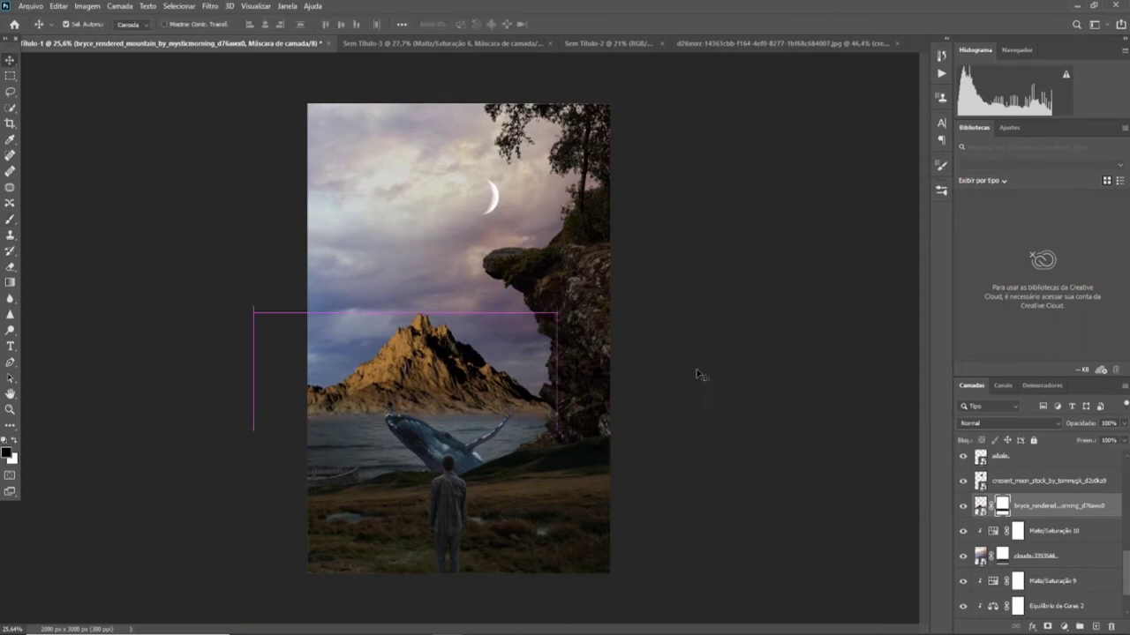
pyautogui.scroll(5, 402, 412)
pyautogui.press('b')
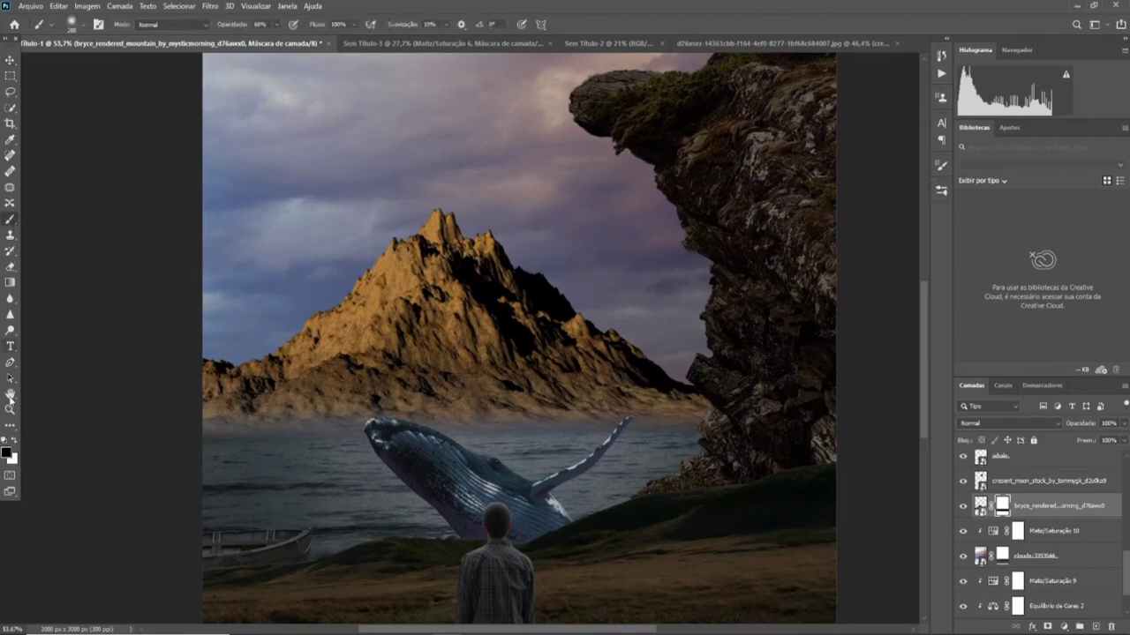
pyautogui.scroll(-5, 872, 529)
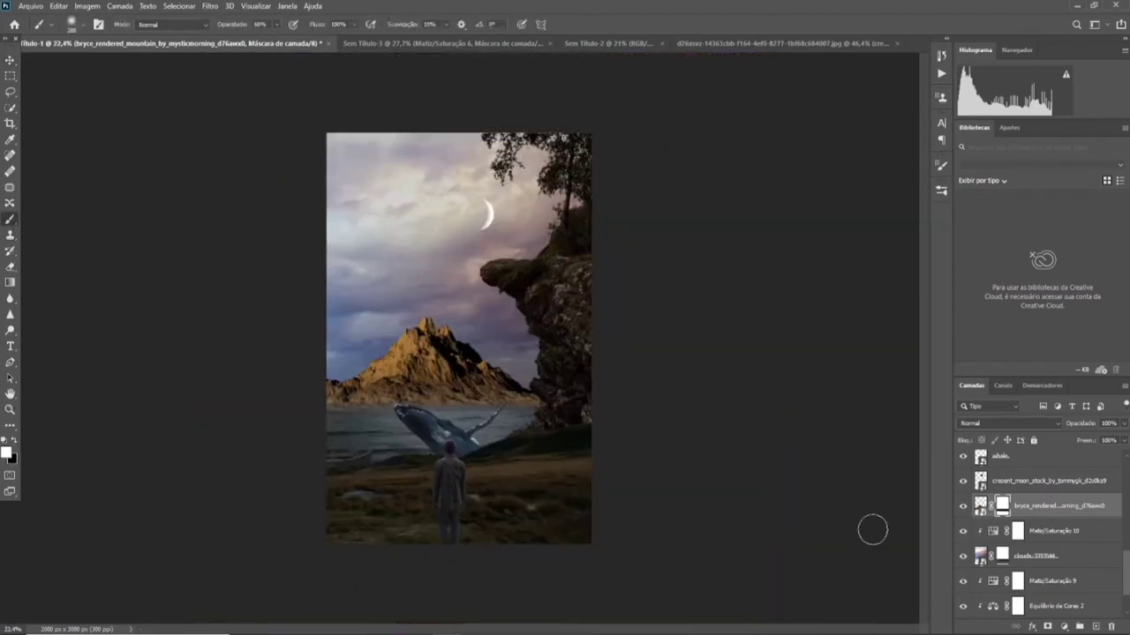
# - Clip a Hue/Saturation adjustment to the mountain layer and lower its saturation
pyautogui.click(1064, 629)
pyautogui.click(997, 497)
pyautogui.moveTo(837, 293); pyautogui.dragTo(782, 326)
pyautogui.click(946, 171)
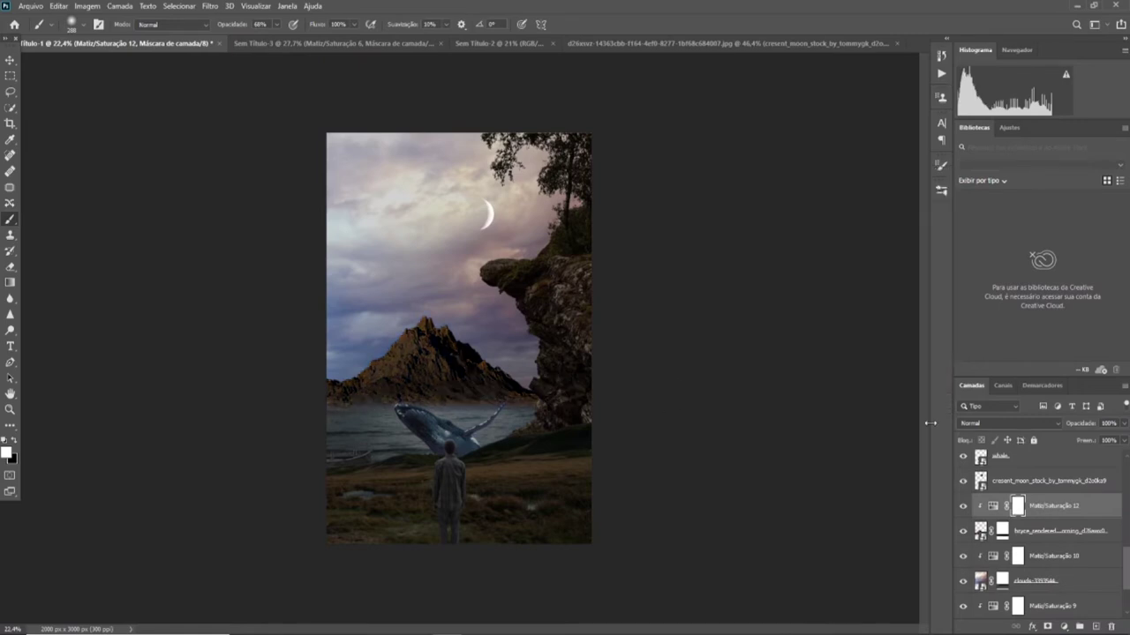
# - Place the casey-horner starry sky image above the Matiz/Saturação 10 adjustment and raise it so the Milky Way sits behind the mountain
pyautogui.scroll(-3, 780, 600)
pyautogui.scroll(3, 780, 600)
pyautogui.click(10, 60)
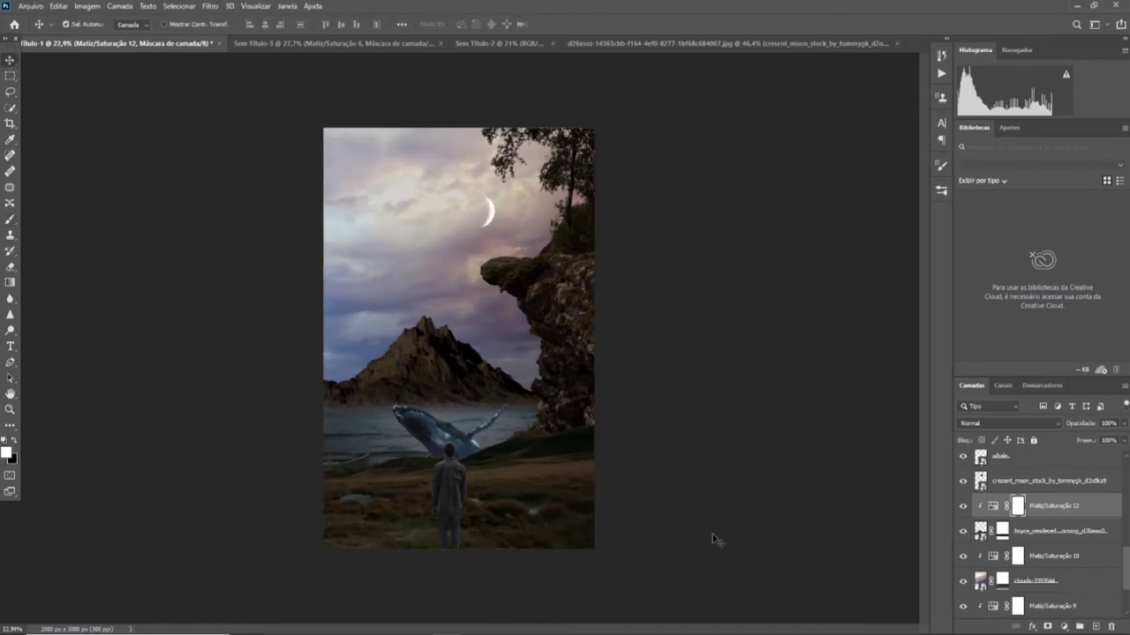
pyautogui.scroll(-2, 1024, 605)
pyautogui.click(1077, 508)
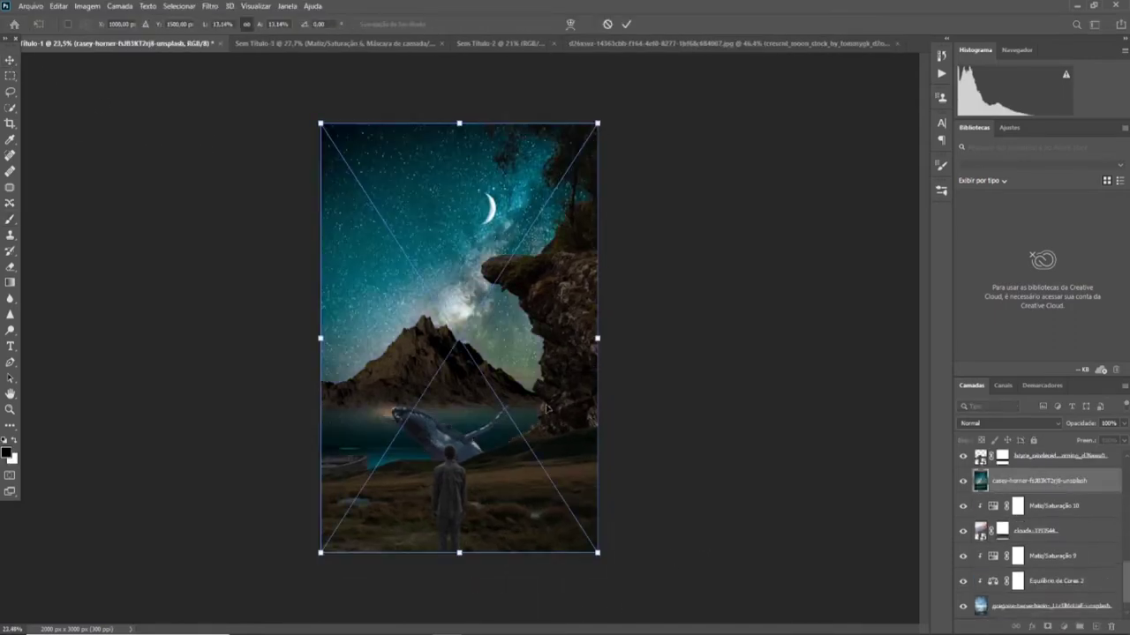
pyautogui.moveTo(549, 409); pyautogui.dragTo(549, 363)
pyautogui.press('Return')
# - Add a mask to the starry sky layer and paint out its lower part over the sea with a large soft brush
pyautogui.click(1047, 627)
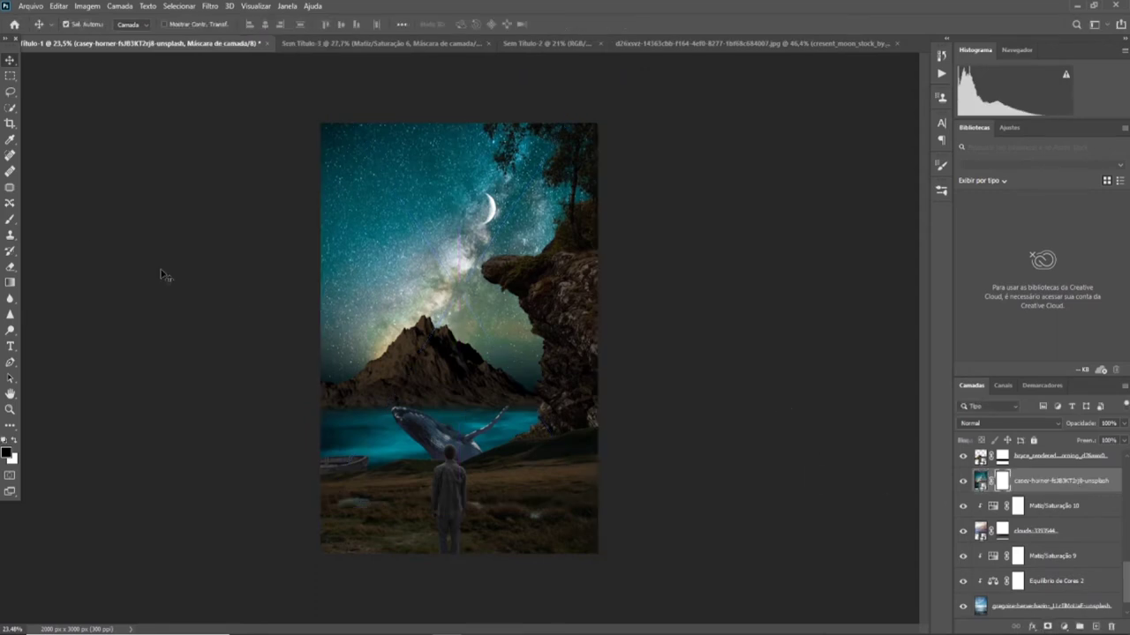
pyautogui.press('b')
pyautogui.moveTo(362, 452)
pyautogui.mouseDown()
pyautogui.moveTo(574, 447)
pyautogui.moveTo(357, 439)
pyautogui.moveTo(681, 467)
pyautogui.mouseUp()
pyautogui.hotkey('ctrl', 'z')
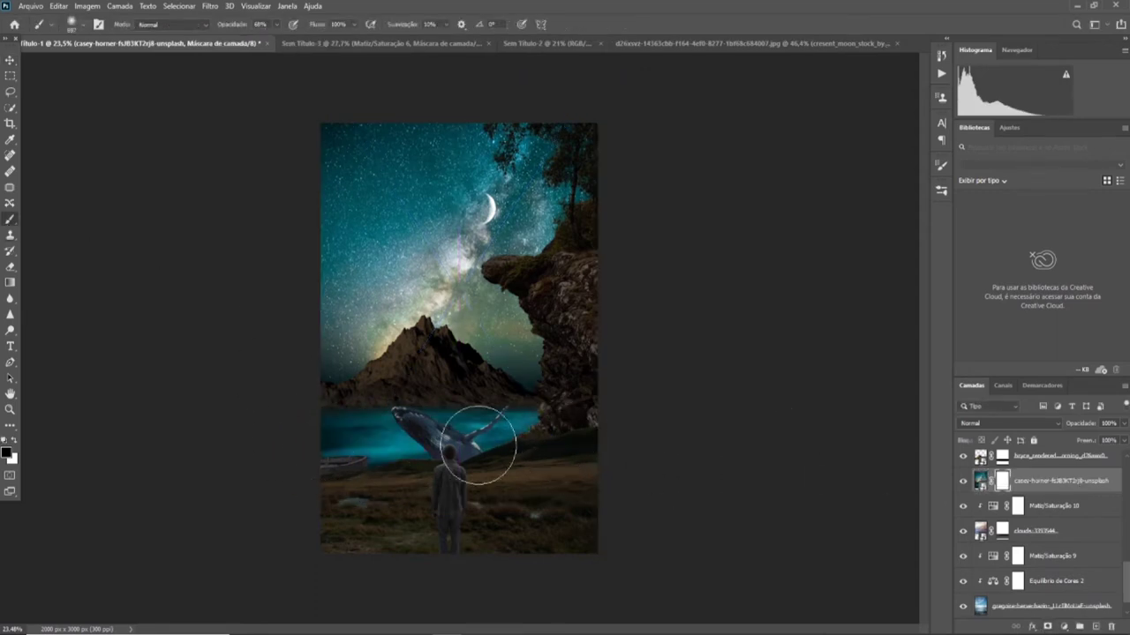
pyautogui.moveTo(357, 447); pyautogui.dragTo(641, 446)
pyautogui.scroll(-3, 624, 475)
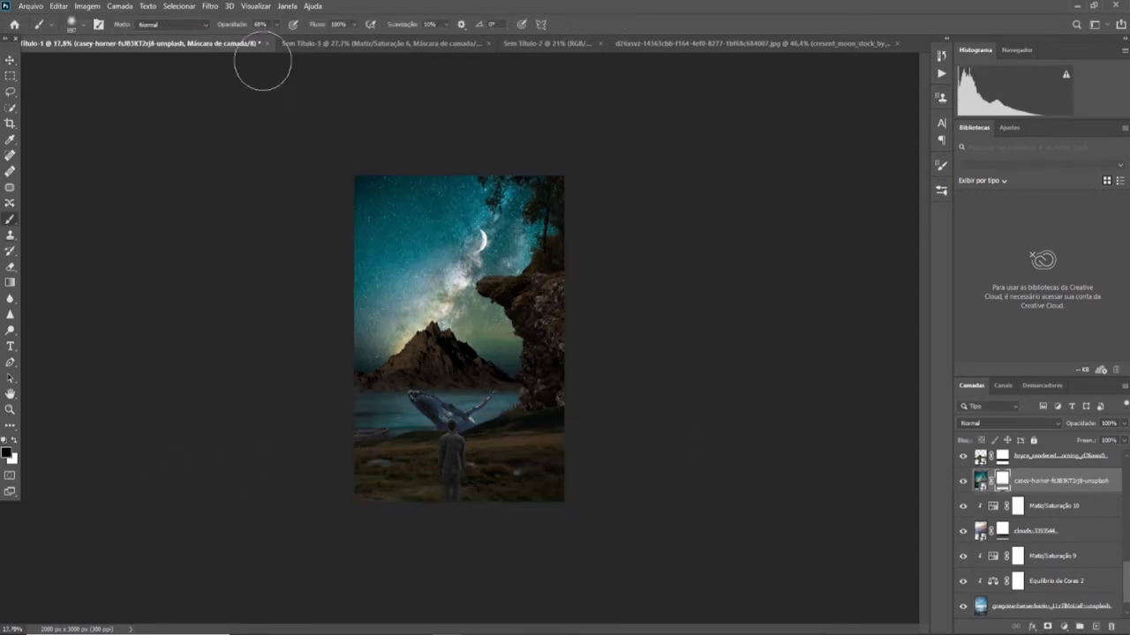
pyautogui.scroll(2, 239, 398)
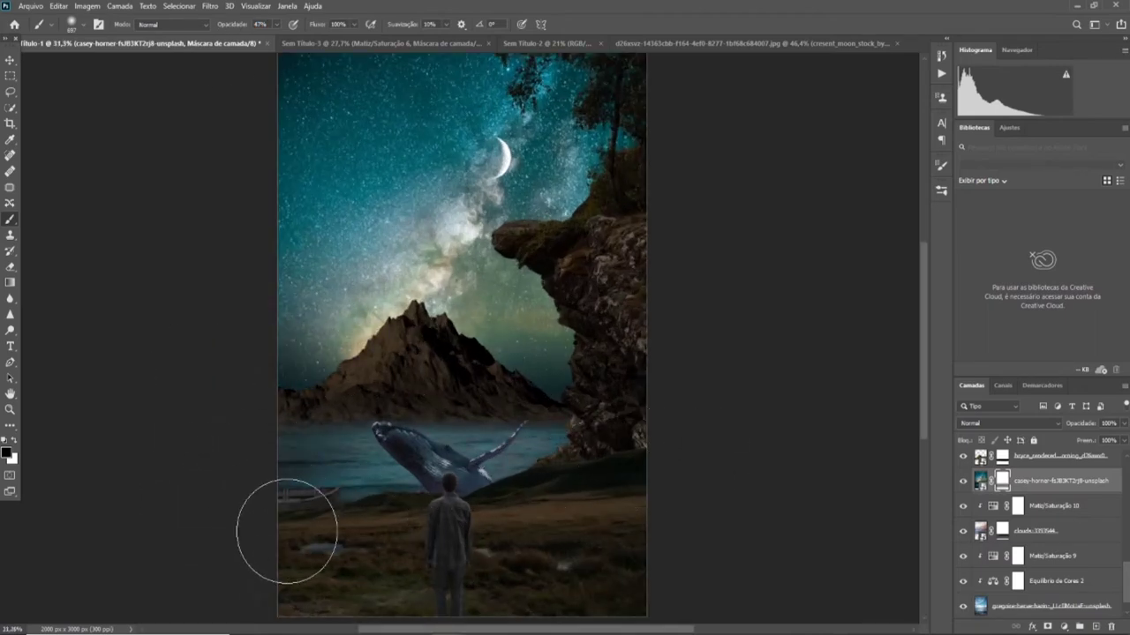
# - Fit the Kokopelli Nebula image behind the mountain with the Divisão blend mode, and duplicate the layer at 72% opacity
pyautogui.keyDown('alt'); pyautogui.scroll(-2, 698, 480); pyautogui.keyUp('alt')
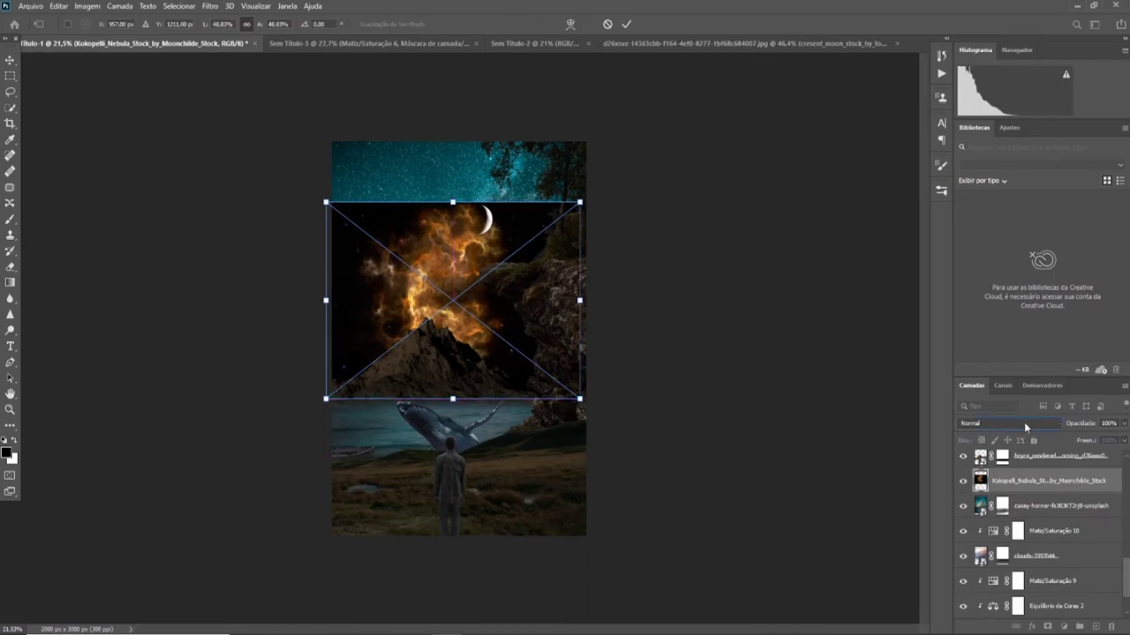
pyautogui.click(1025, 427)
pyautogui.click(997, 429)
pyautogui.moveTo(495, 308); pyautogui.dragTo(490, 308)
pyautogui.moveTo(578, 204)
pyautogui.mouseDown()
pyautogui.moveTo(564, 217)
pyautogui.moveTo(584, 211)
pyautogui.mouseUp()
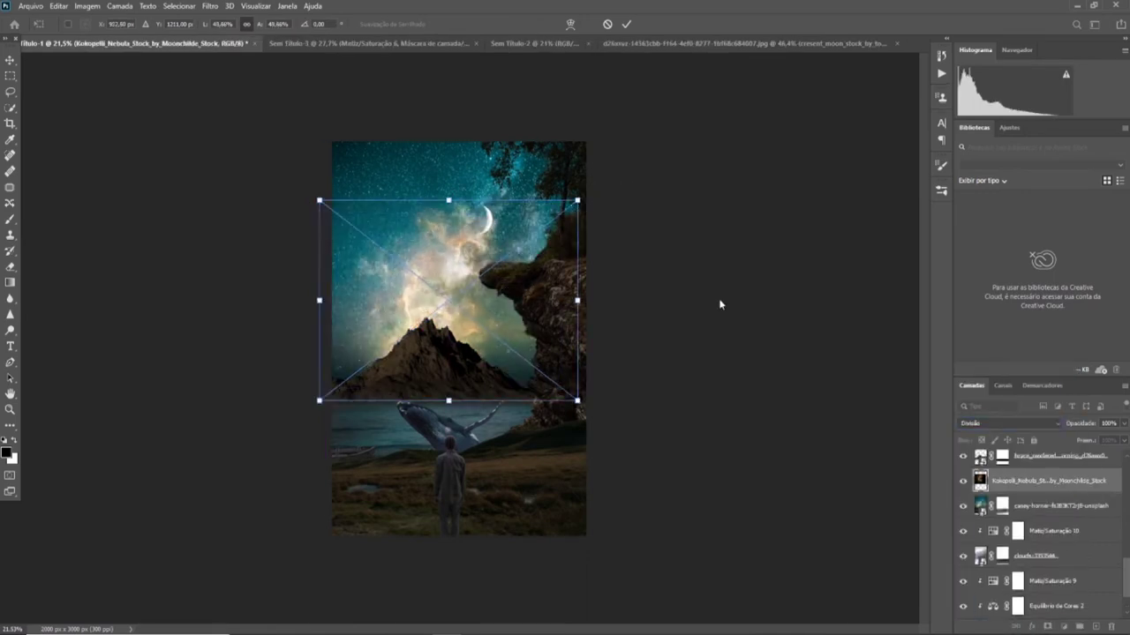
pyautogui.press('Return')
pyautogui.hotkey('ctrl', 'j')
pyautogui.moveTo(1079, 424); pyautogui.dragTo(819, 427)
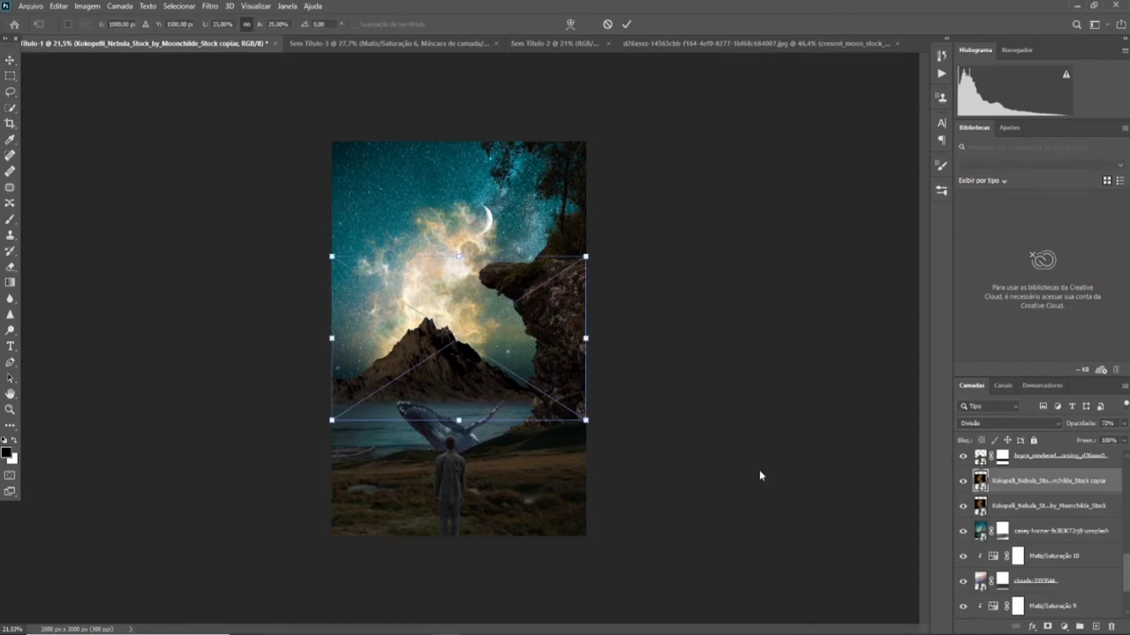
# - Set the old nebula layer to the Divisão blend mode and move it down behind the mountain
pyautogui.click(1005, 425)
pyautogui.click(1001, 429)
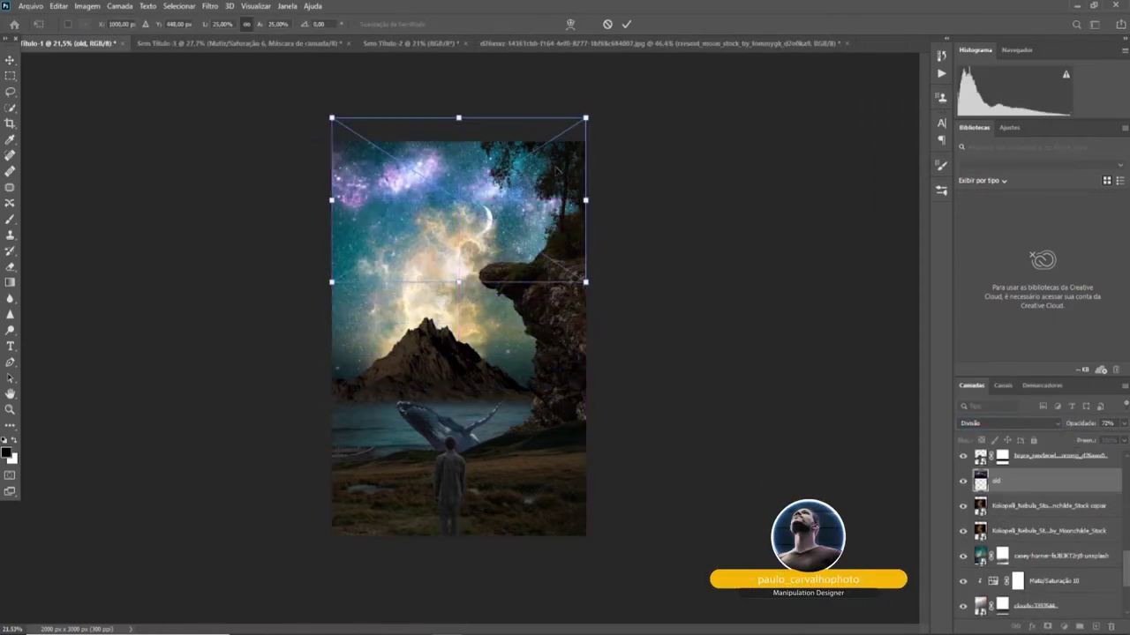
pyautogui.moveTo(525, 181); pyautogui.dragTo(519, 341)
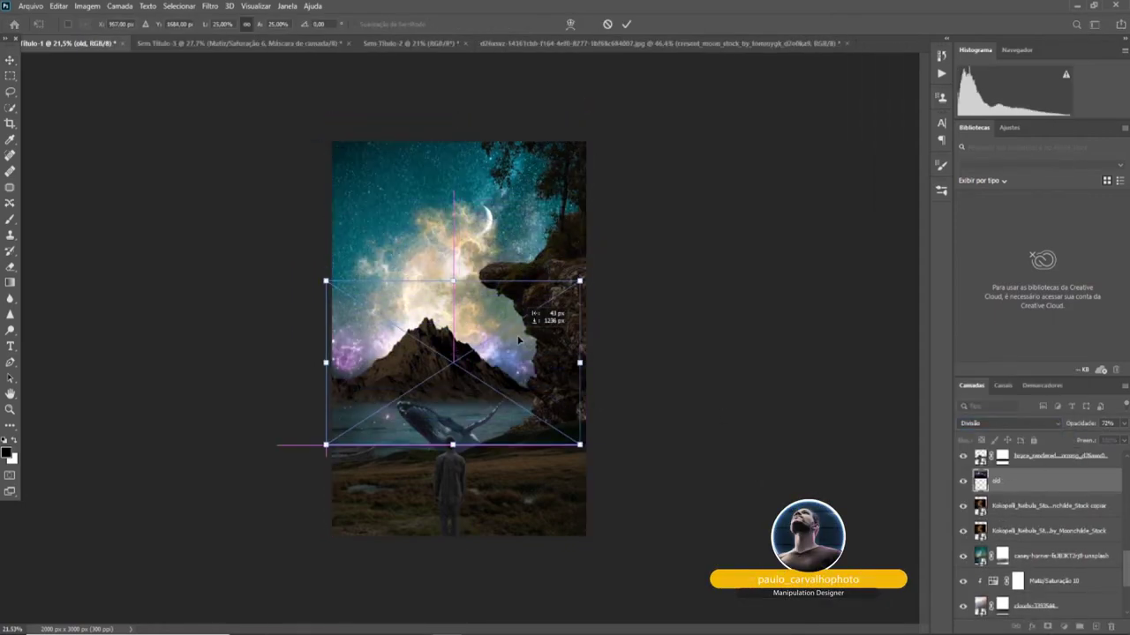
pyautogui.press('Return')
# - Clip a colorized Matiz/Saturação adjustment to the old nebula layer and shift its hue to a warm yellow tint
pyautogui.click(1063, 626)
pyautogui.click(1055, 507)
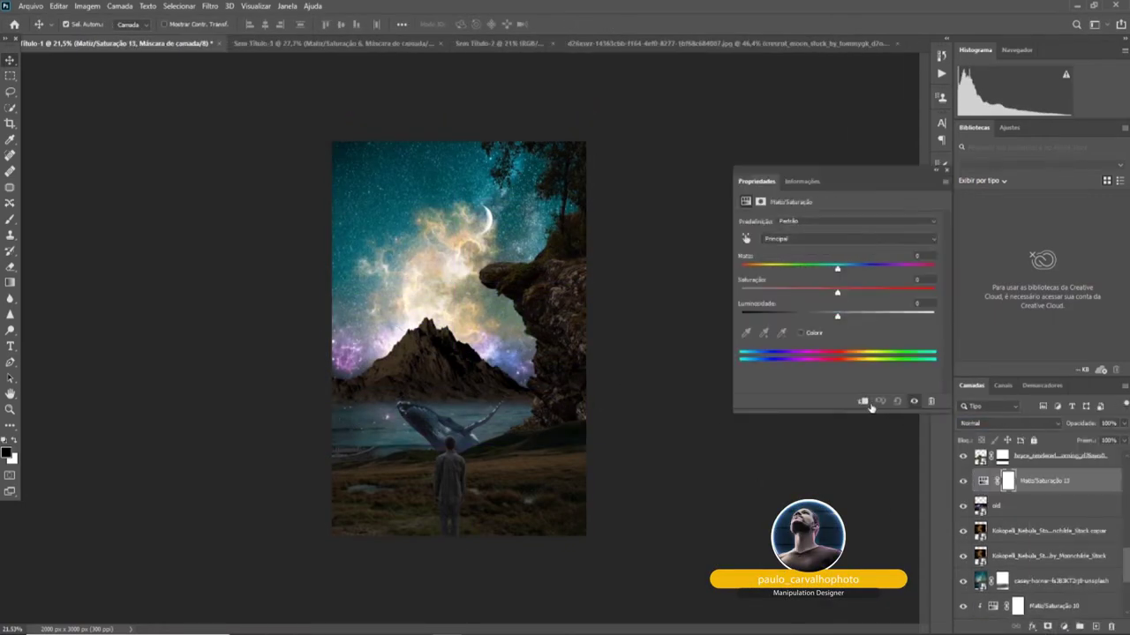
pyautogui.moveTo(837, 267); pyautogui.dragTo(729, 277)
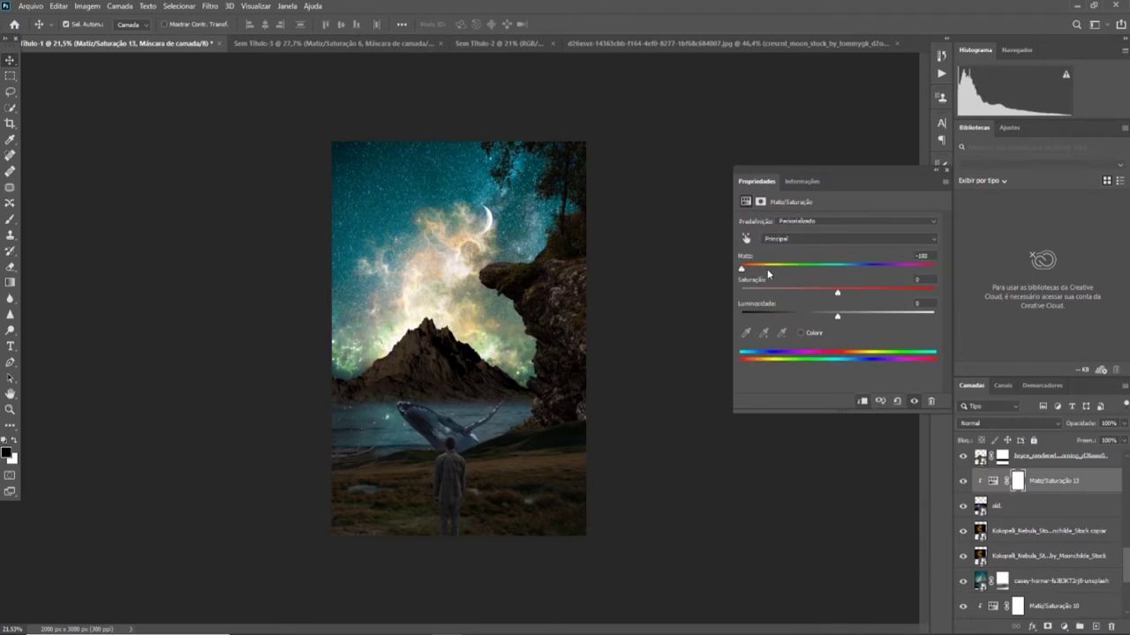
pyautogui.click(801, 333)
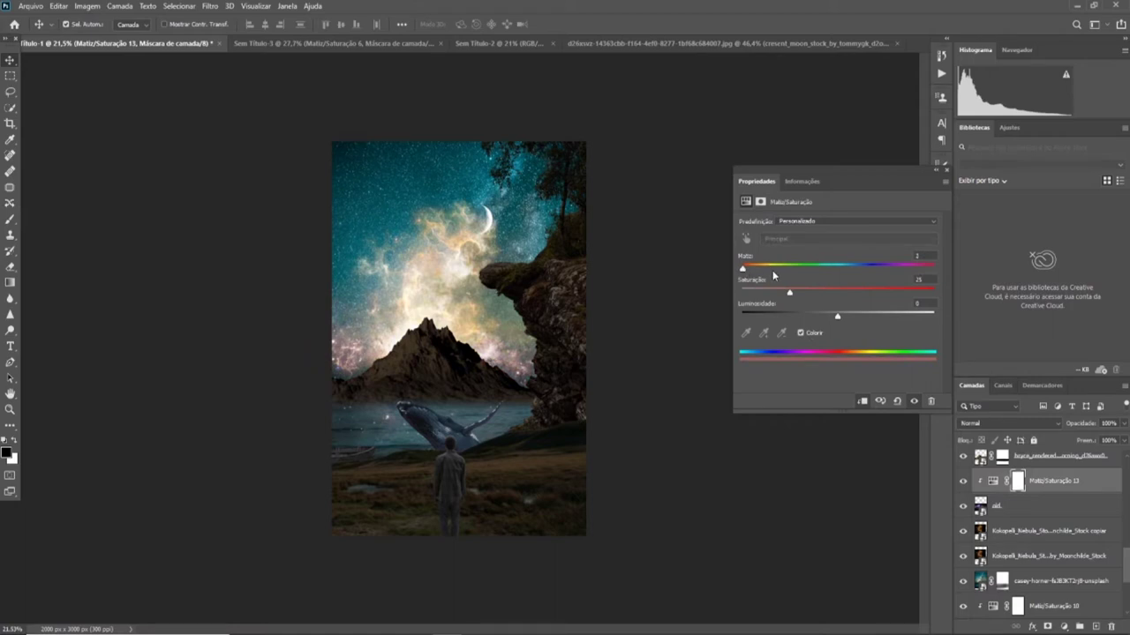
pyautogui.moveTo(773, 276); pyautogui.dragTo(818, 295)
# - Add a mask to the old nebula layer and paint out its lower part over the sea with a soft brush
pyautogui.click(1020, 513)
pyautogui.click(1047, 625)
pyautogui.press('b')
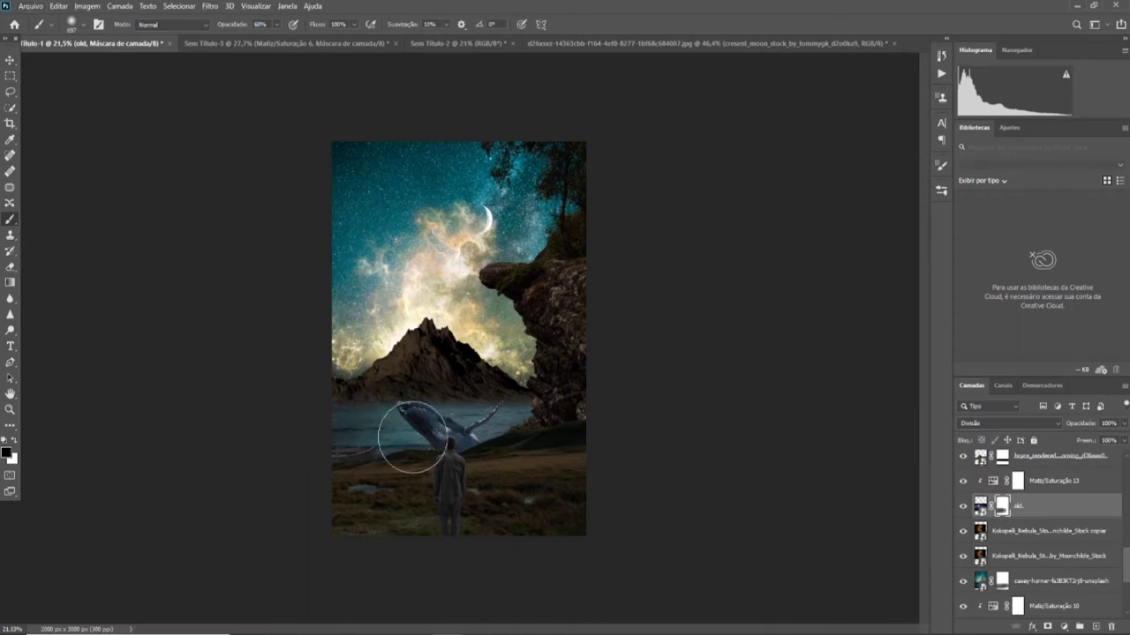
pyautogui.scroll(-5, 766, 600)
pyautogui.scroll(6, 766, 600)
pyautogui.click(10, 60)
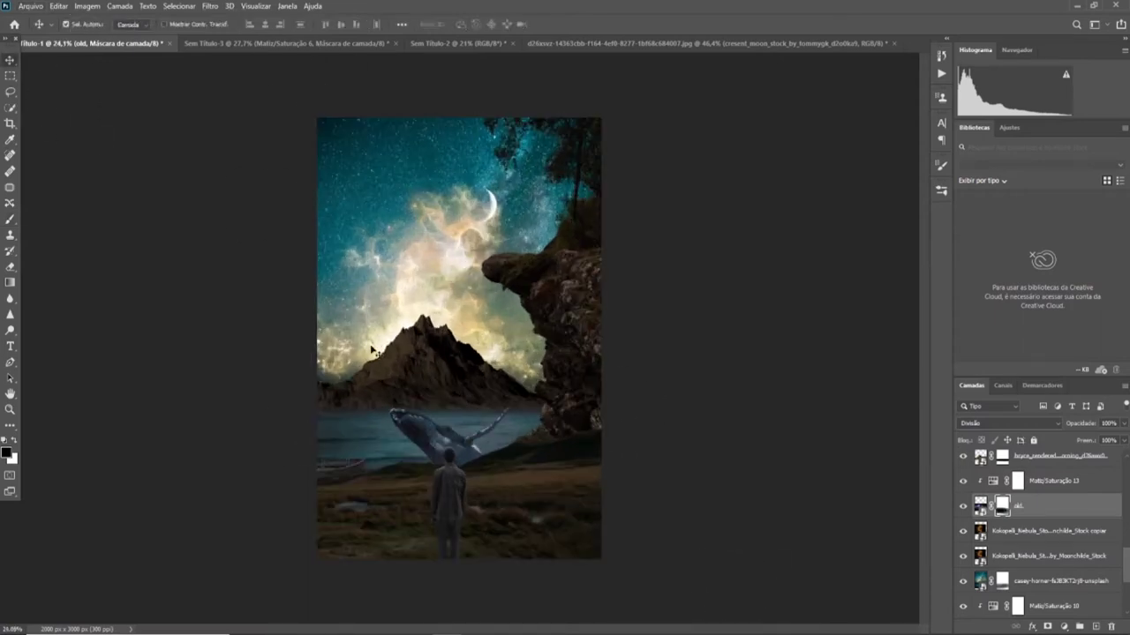
pyautogui.moveTo(374, 351); pyautogui.dragTo(381, 363)
pyautogui.click(812, 521)
pyautogui.press('b')
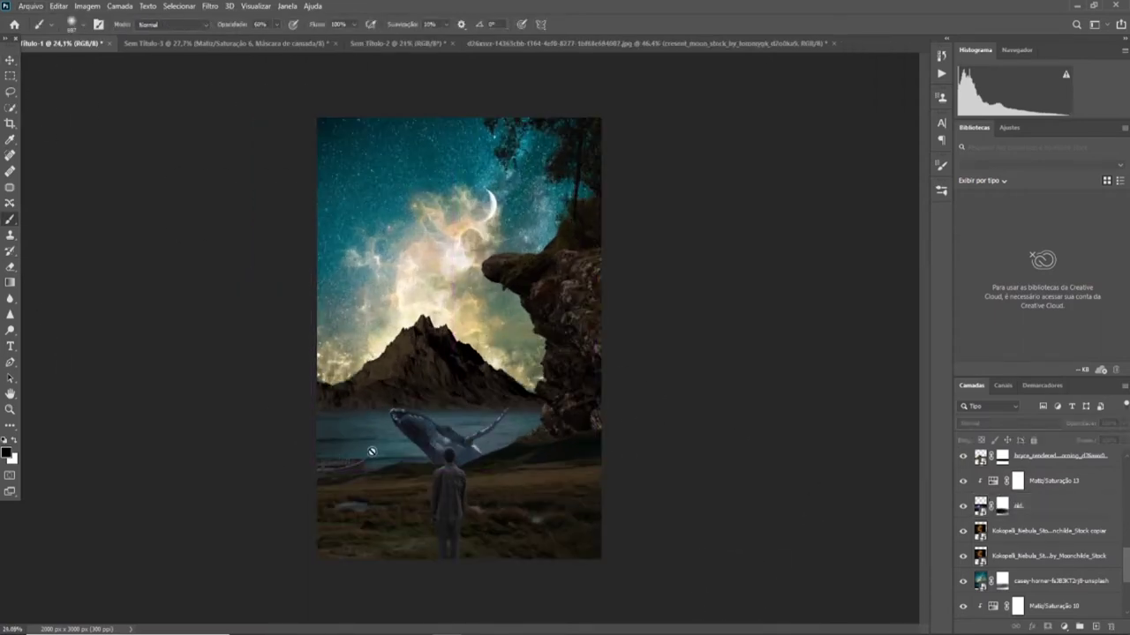
pyautogui.hotkey('ctrl', 'z')
pyautogui.scroll(-5, 750, 564)
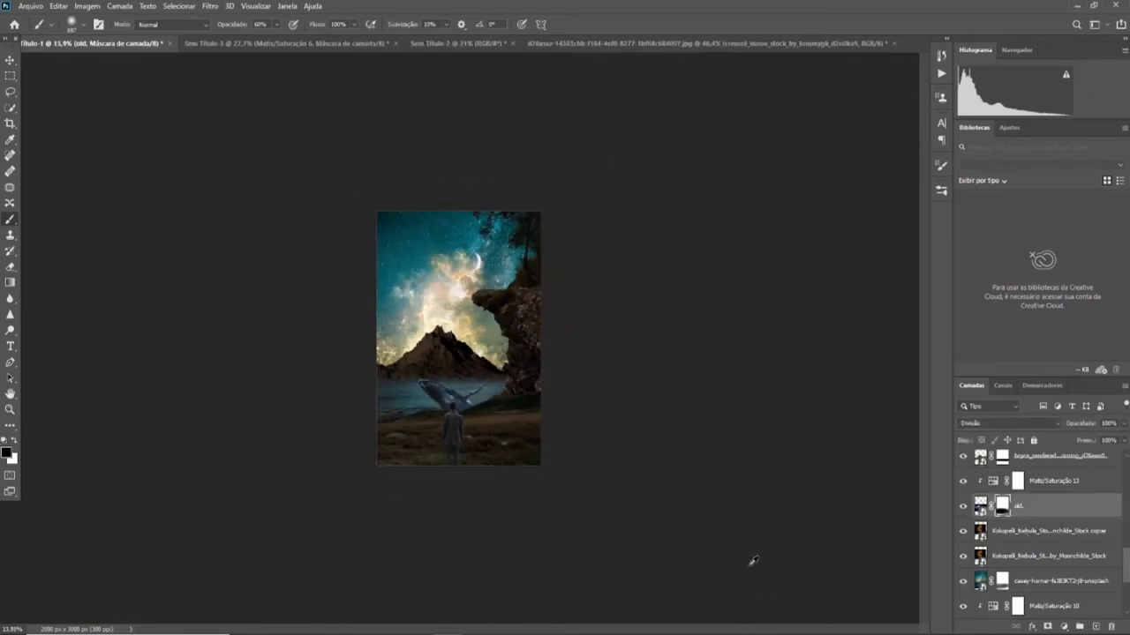
pyautogui.scroll(4, 750, 565)
pyautogui.scroll(-1, 645, 551)
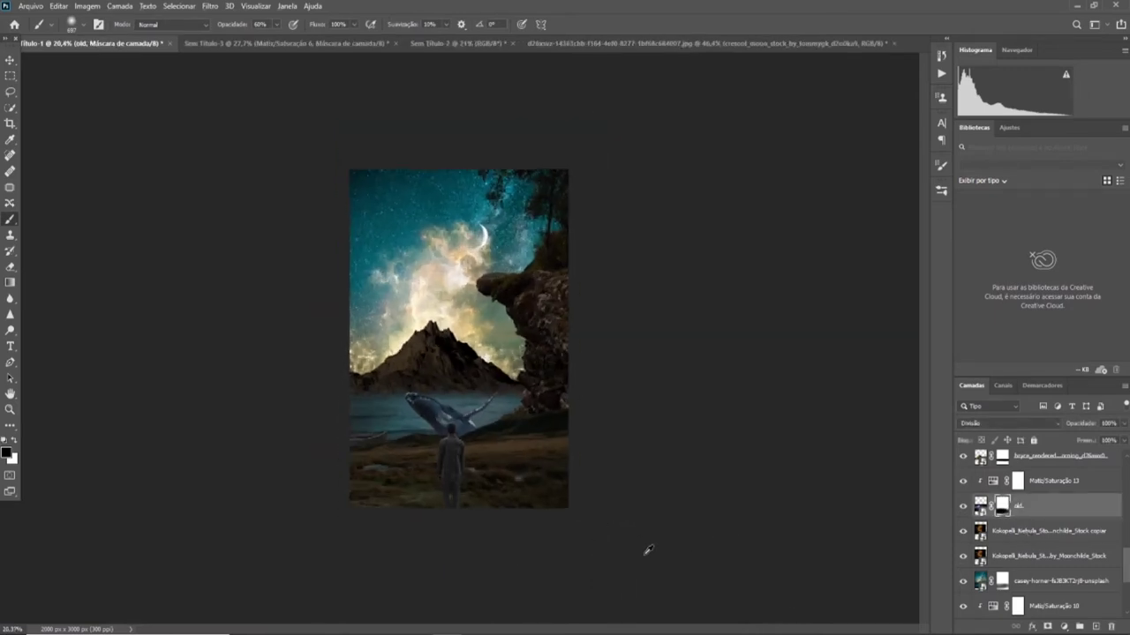
pyautogui.scroll(1, 653, 551)
# - Place the atmosphere fog image below the moon layer with the Divisão blend mode, scaled to about 45% over the mountain's base
pyautogui.click(9, 60)
pyautogui.click(963, 505)
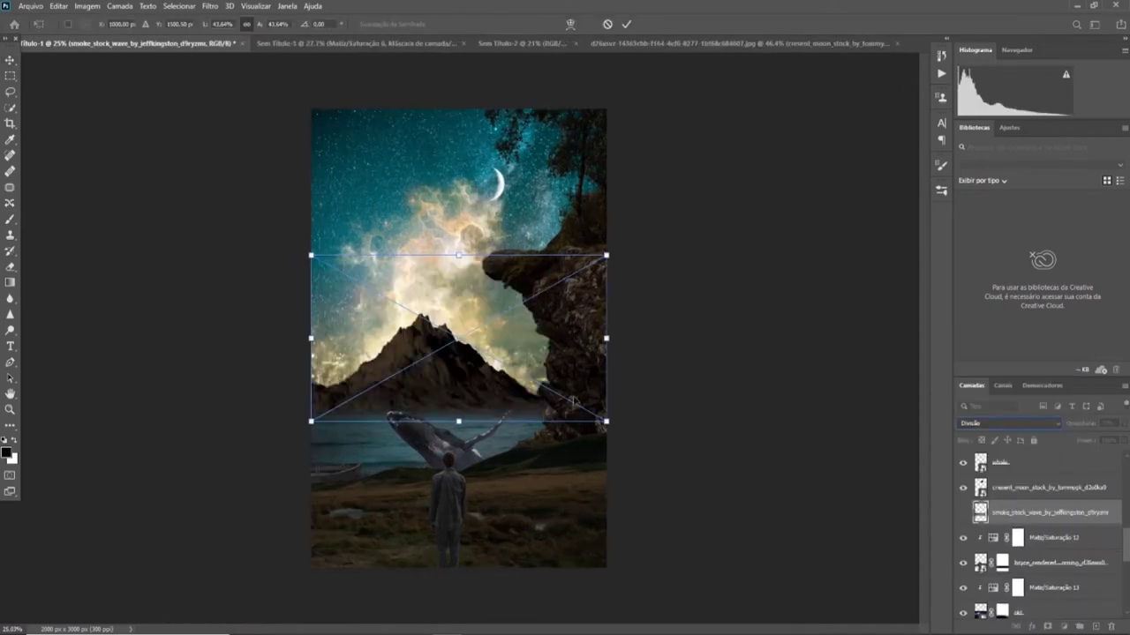
pyautogui.moveTo(600, 366); pyautogui.dragTo(546, 366)
pyautogui.moveTo(551, 251); pyautogui.dragTo(555, 247)
pyautogui.moveTo(446, 343)
pyautogui.mouseDown()
pyautogui.moveTo(458, 333)
pyautogui.moveTo(453, 344)
pyautogui.mouseUp()
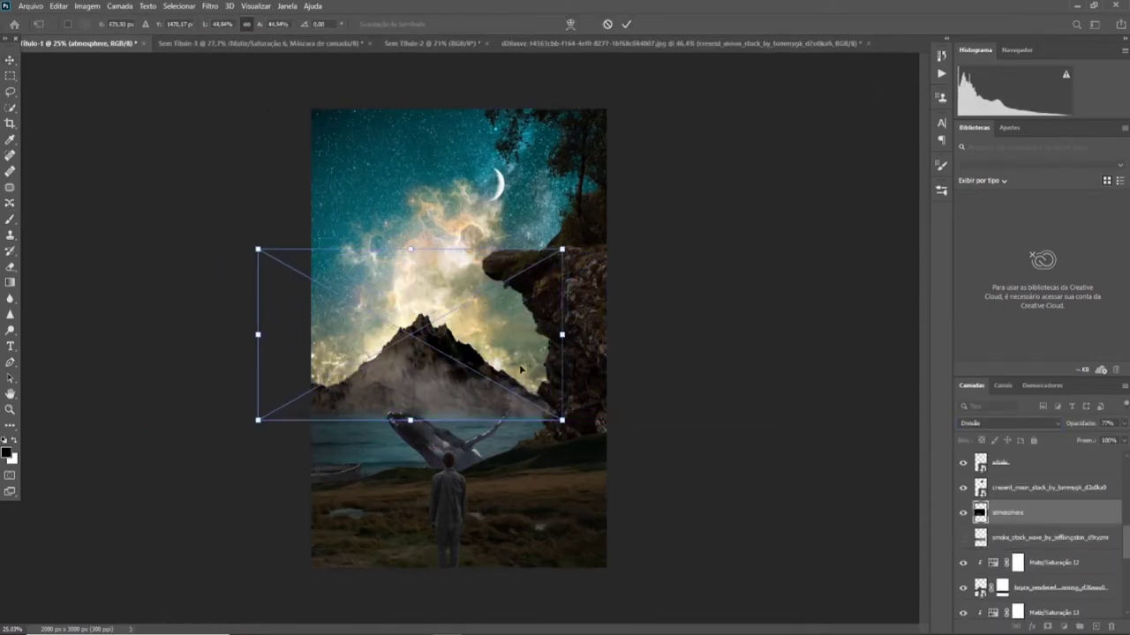
pyautogui.moveTo(518, 366); pyautogui.dragTo(530, 365)
pyautogui.press('Return')
pyautogui.press('Return')
# - Apply a Gaussian Blur with a 6,6 pixel radius to the atmosphere layer
pyautogui.click(210, 5)
pyautogui.moveTo(265, 144)
pyautogui.click(414, 205)
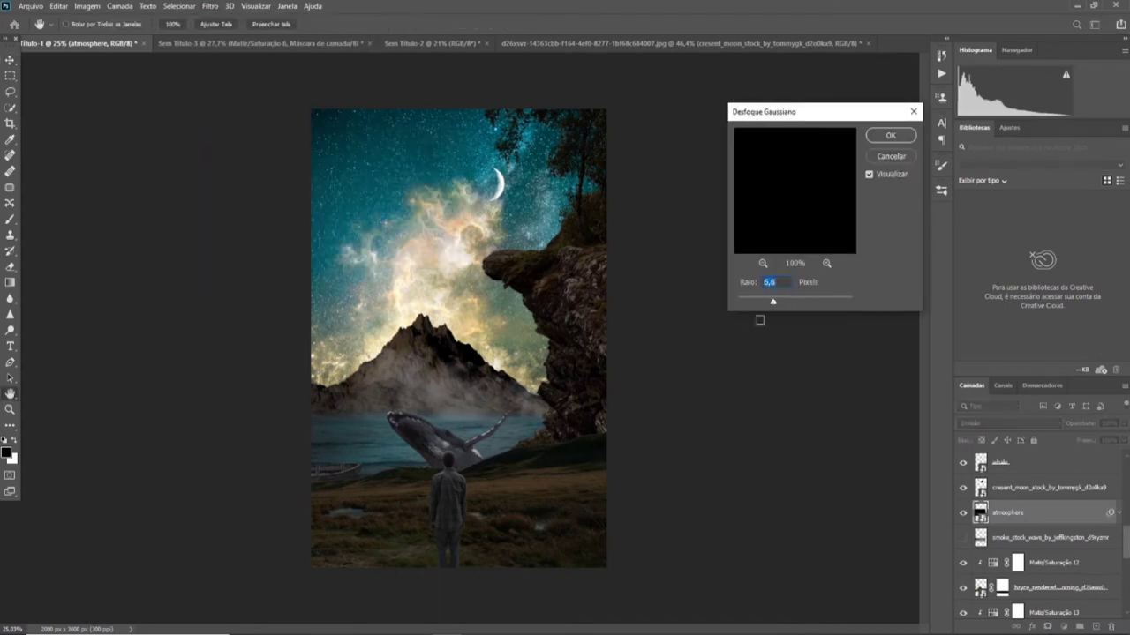
pyautogui.press('Return')
# - Shift the blurred atmosphere layer slightly sideways over the mountain's base
pyautogui.hotkey('ctrl', 't')
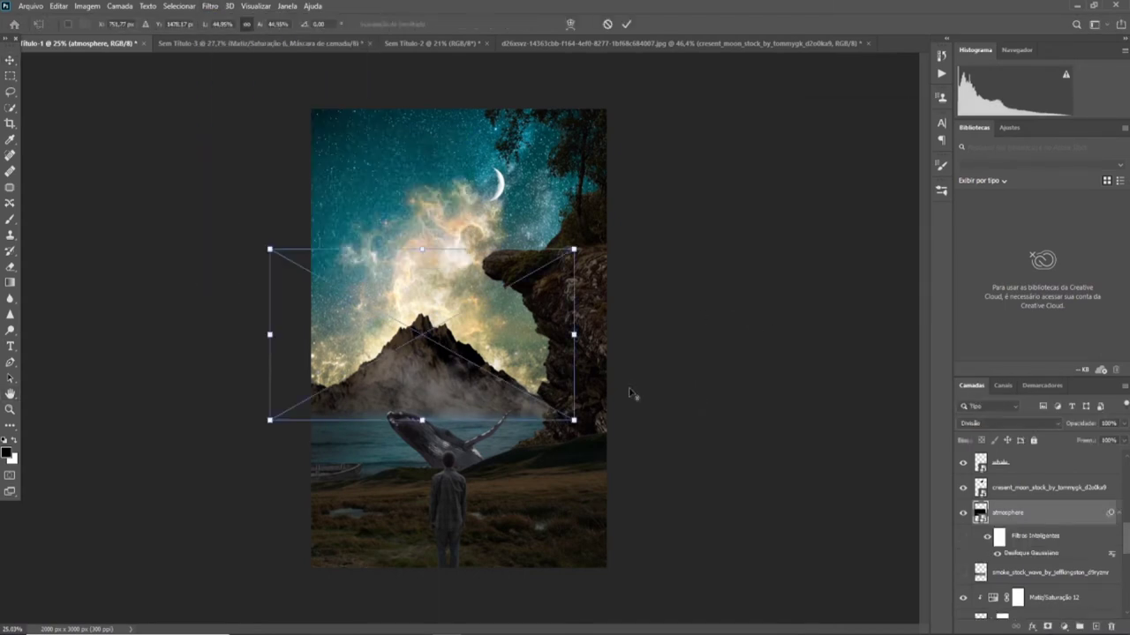
pyautogui.scroll(3, 630, 396)
pyautogui.moveTo(474, 423)
pyautogui.mouseDown()
pyautogui.moveTo(447, 422)
pyautogui.moveTo(461, 422)
pyautogui.mouseUp()
pyautogui.press('Return')
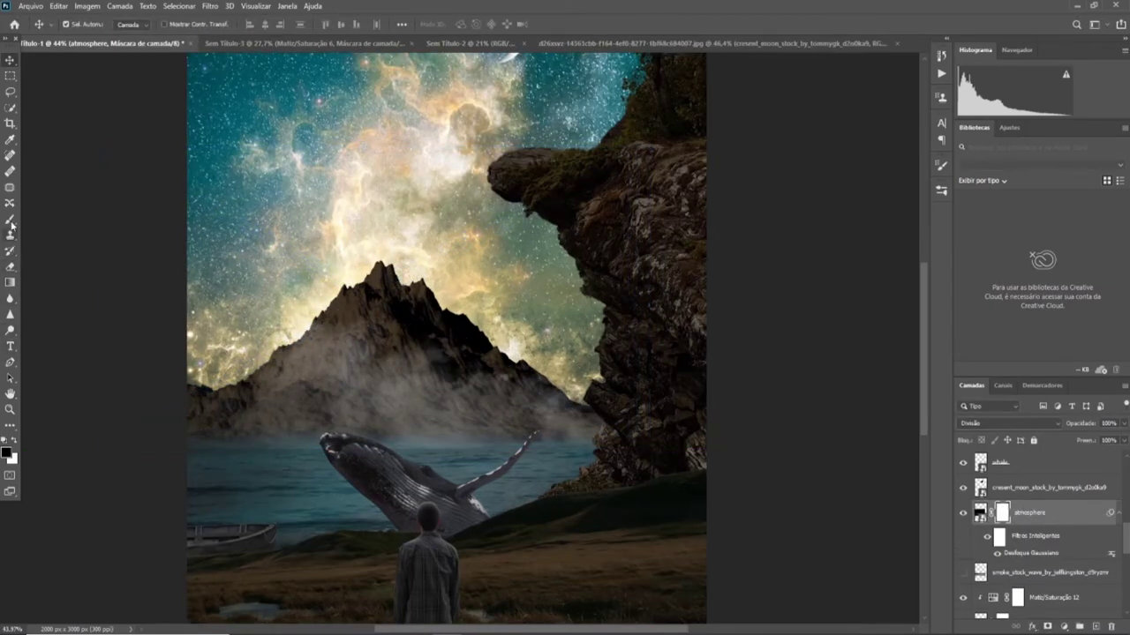
# - Soften the fog's lower edge on the atmosphere layer's mask with the brush and nudge the layer into place
pyautogui.click(11, 220)
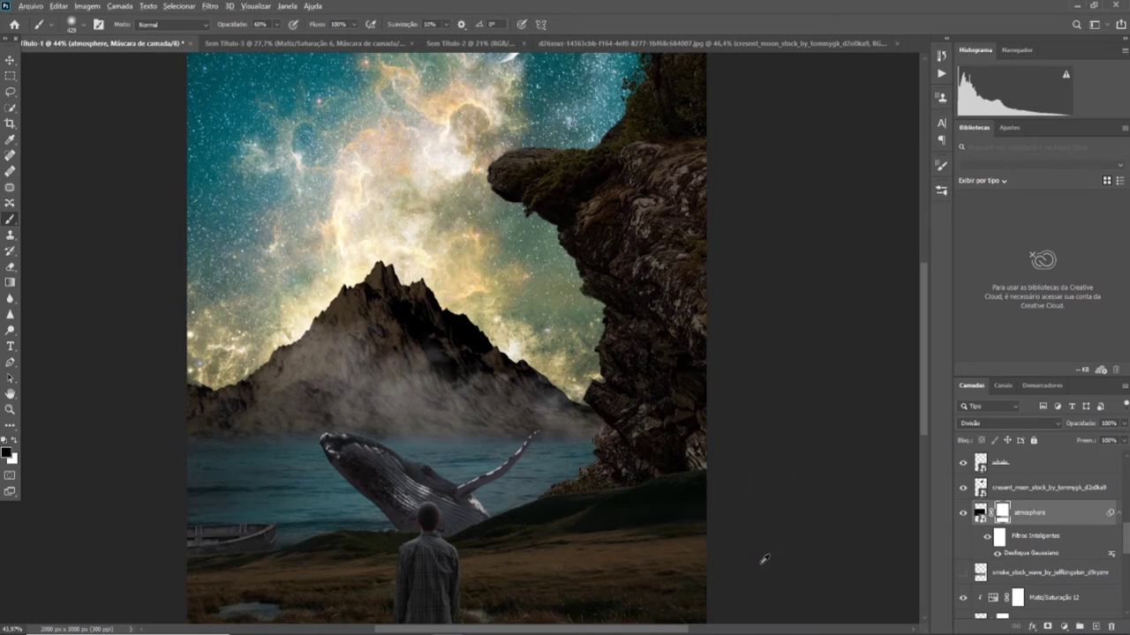
pyautogui.scroll(-2, 764, 559)
pyautogui.hotkey('ctrl', 't')
pyautogui.moveTo(412, 423); pyautogui.dragTo(417, 425)
pyautogui.press('Return')
pyautogui.scroll(-3, 686, 409)
pyautogui.scroll(2, 686, 408)
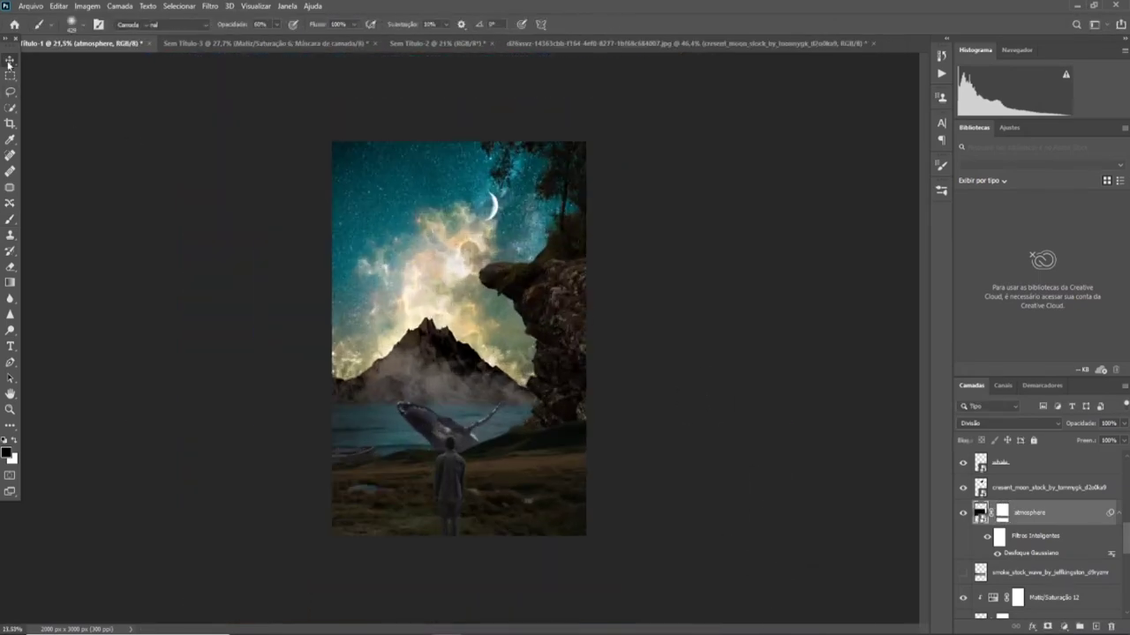
# - Clip a Matiz/Saturação adjustment to the starry sky layer and strongly reduce its saturation
pyautogui.click(9, 62)
pyautogui.scroll(1, 725, 422)
pyautogui.scroll(-5, 1068, 543)
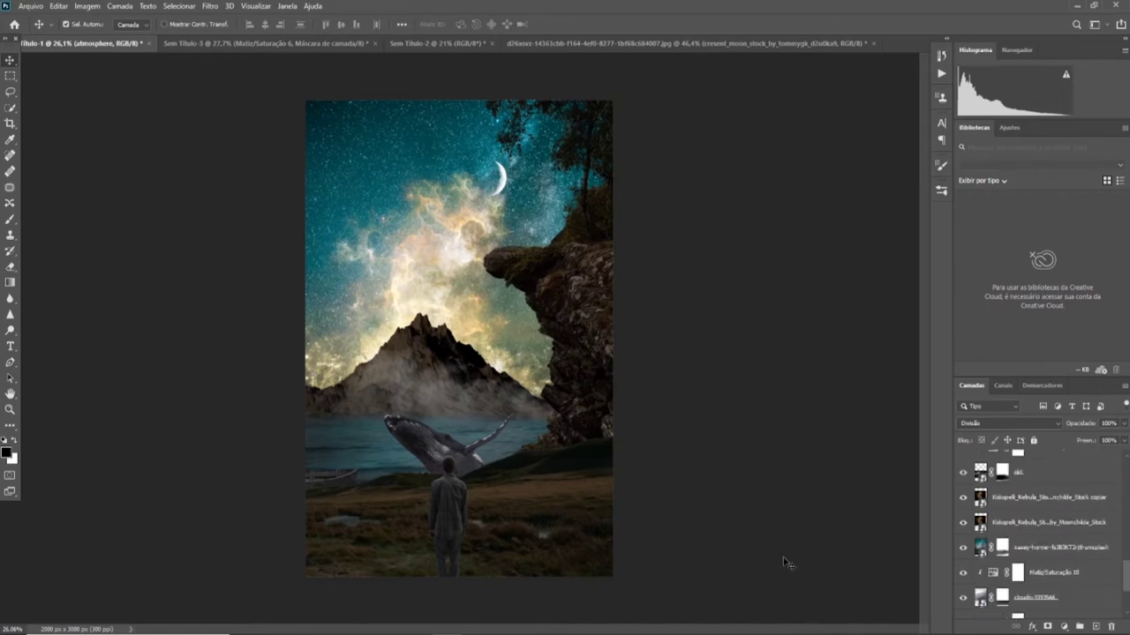
pyautogui.click(964, 548)
pyautogui.click(963, 549)
pyautogui.scroll(2, 1015, 582)
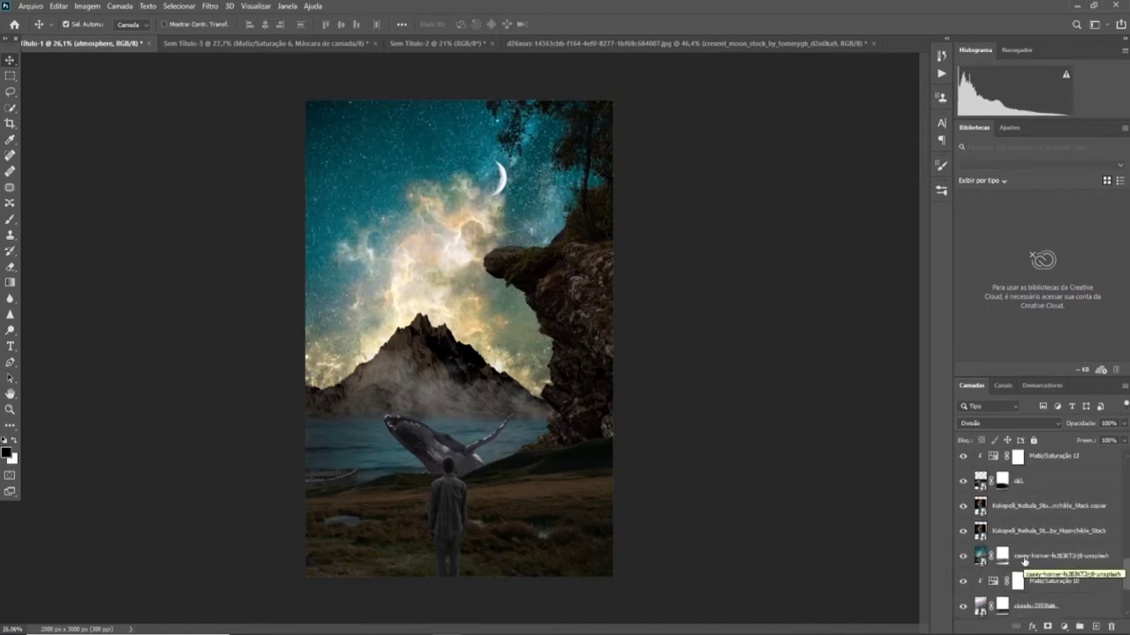
pyautogui.click(1048, 602)
pyautogui.click(1064, 627)
pyautogui.click(1057, 512)
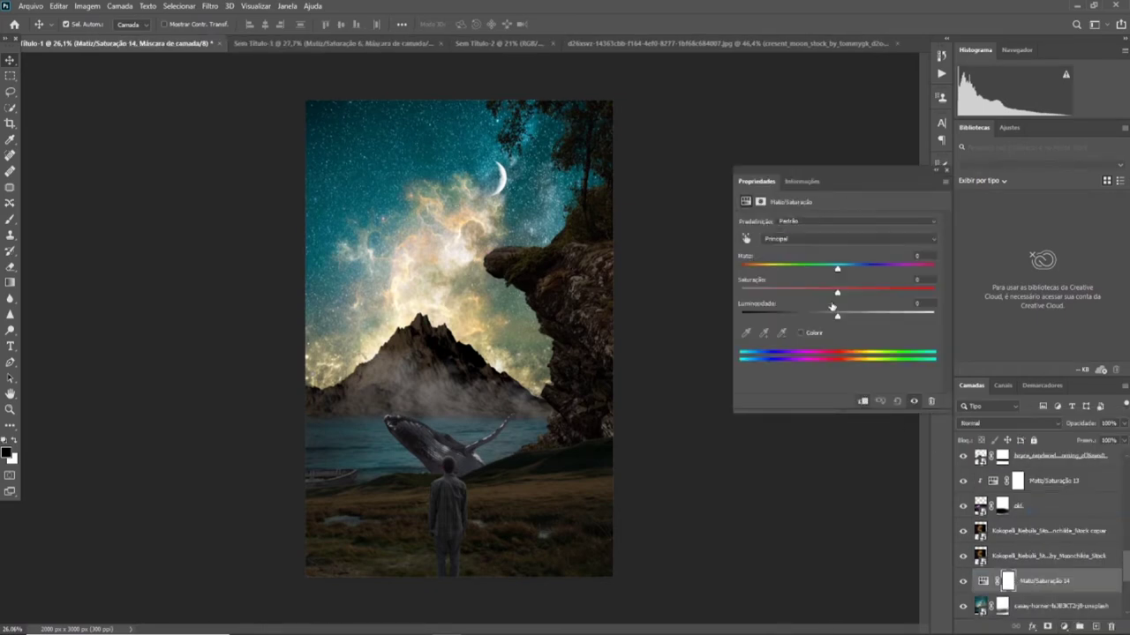
pyautogui.moveTo(837, 315); pyautogui.dragTo(740, 315)
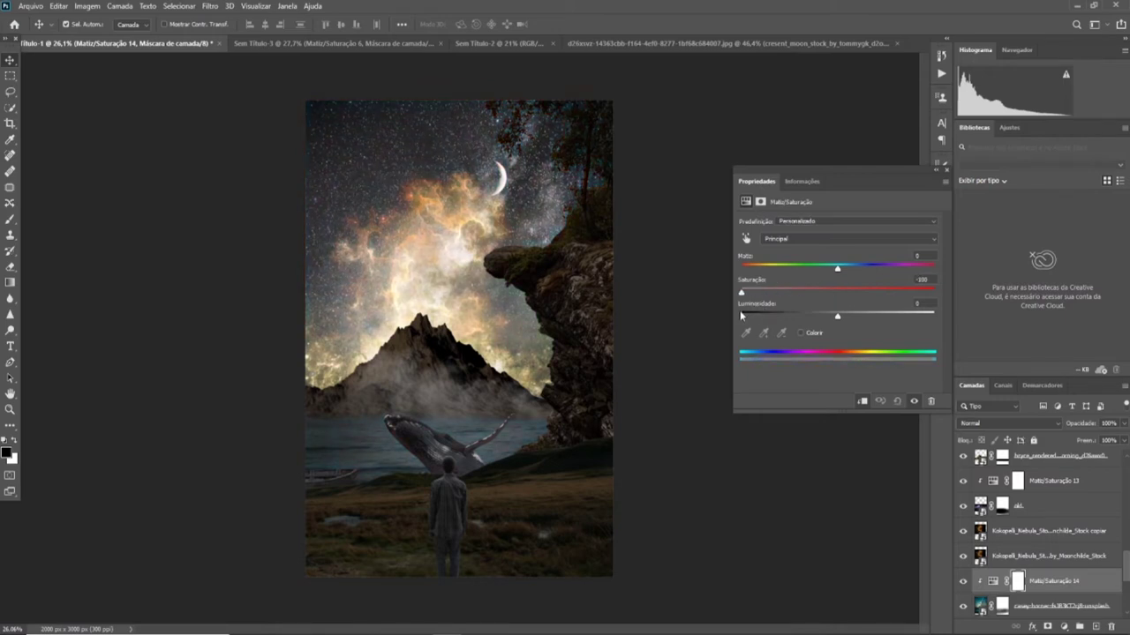
pyautogui.click(946, 170)
# - Group the man's layer with its Matiz/Saturação 7 and Matiz/Saturação 2 adjustments and name the group Men
pyautogui.scroll(-4, 673, 474)
pyautogui.scroll(5, 684, 474)
pyautogui.scroll(4, 1032, 532)
pyautogui.scroll(5, 1031, 531)
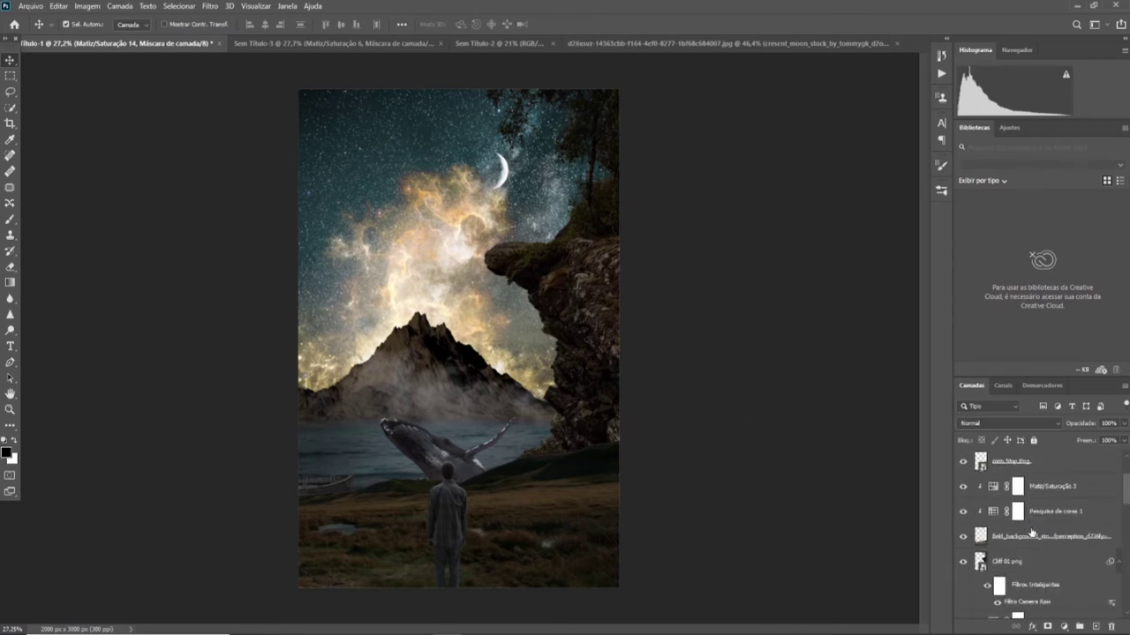
pyautogui.click(1023, 540)
pyautogui.keyDown('shift'); pyautogui.click(1040, 488); pyautogui.keyUp('shift')
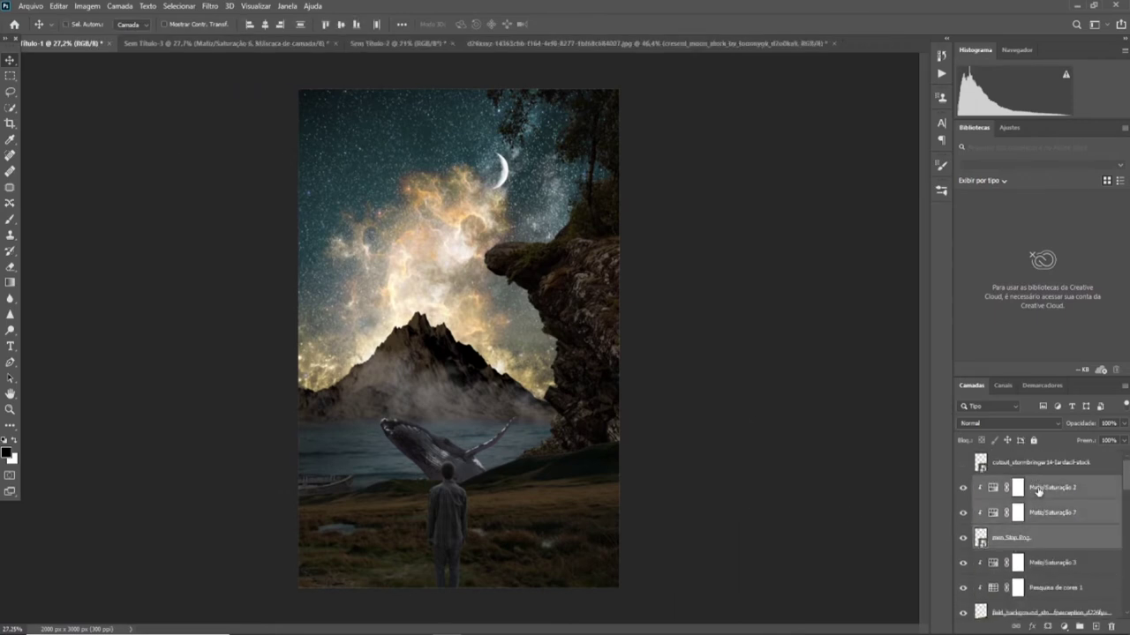
pyautogui.hotkey('ctrl', 'g')
pyautogui.write('Men')
pyautogui.press('Return')
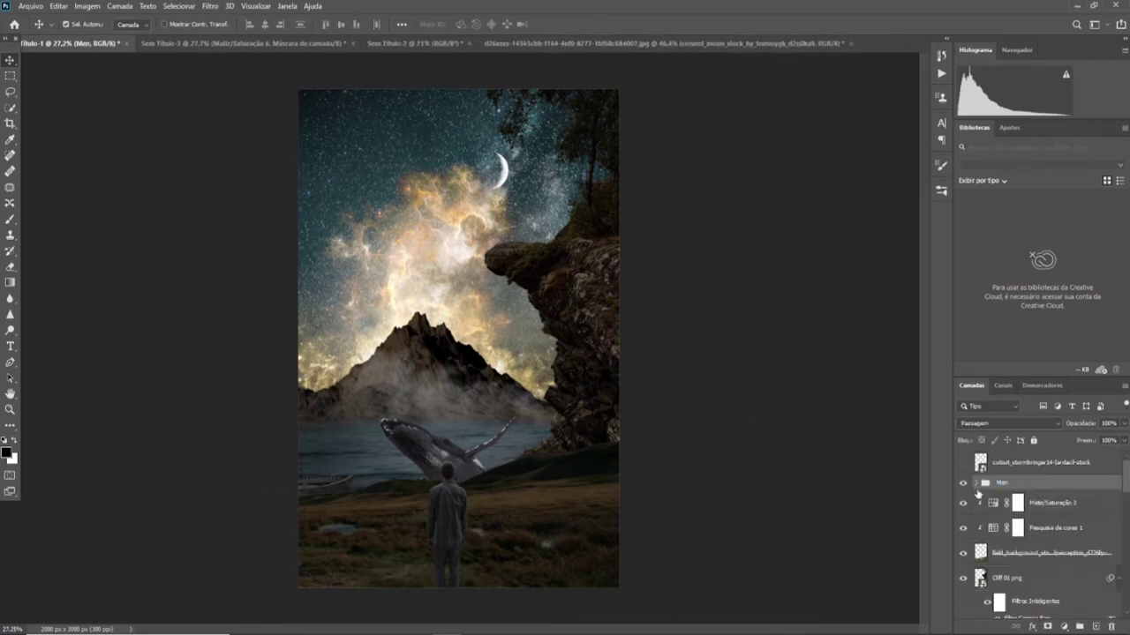
# - Fine-tune the lightness of the Matiz/Saturação 7 adjustment inside the Men group
pyautogui.click(975, 483)
pyautogui.click(1001, 504)
pyautogui.doubleClick(1002, 528)
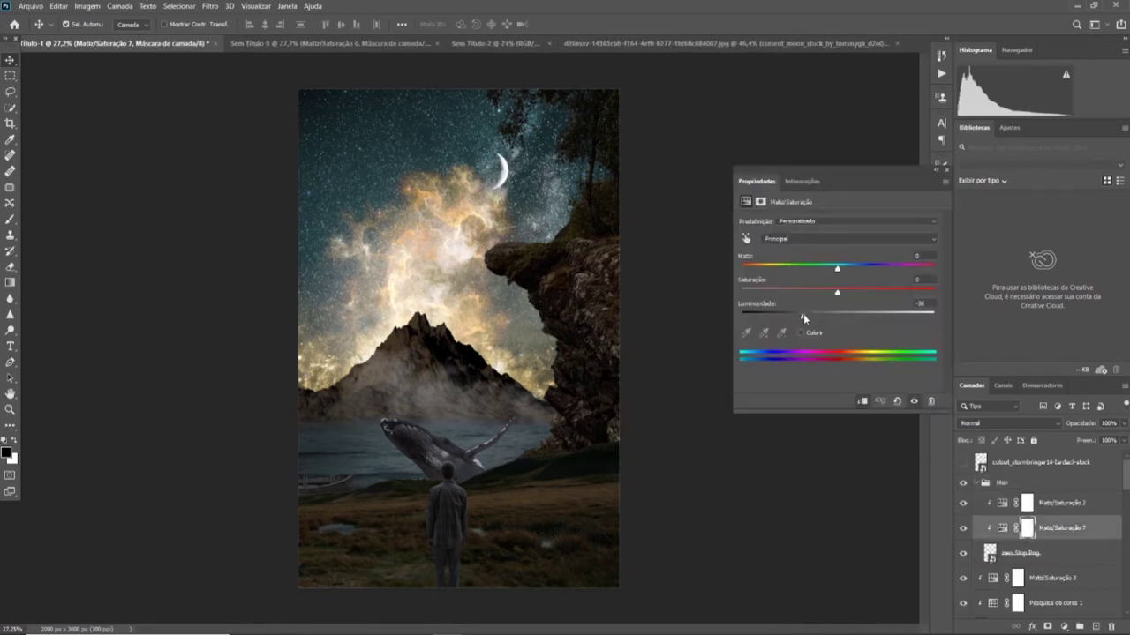
pyautogui.moveTo(803, 316); pyautogui.dragTo(807, 317)
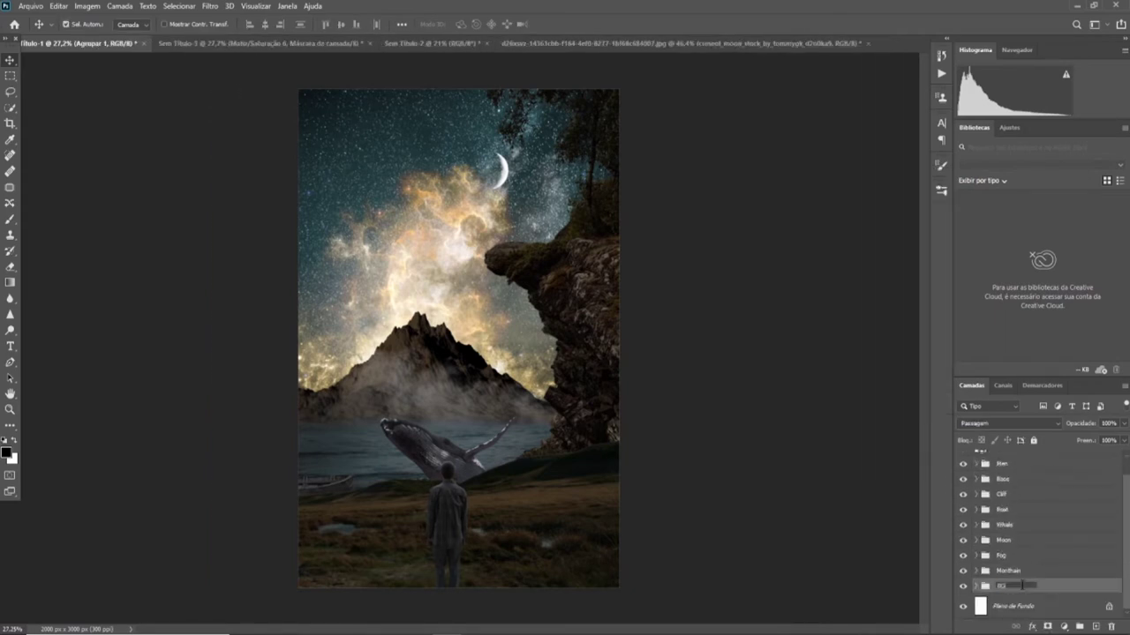
# - Name the group of background sky layers BG
pyautogui.write('BG')
pyautogui.press('Return')
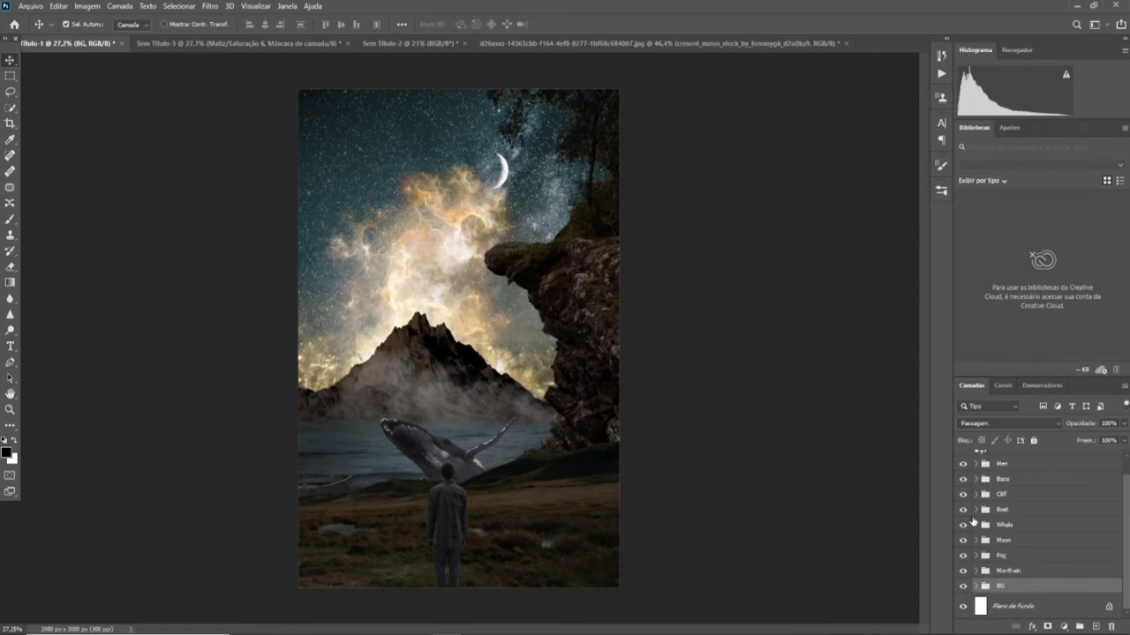
# - Set the mountain's Matiz/Saturação 12 adjustment in the Monthain group to saturation -69 and lightness -56
pyautogui.click(976, 571)
pyautogui.scroll(-2, 987, 565)
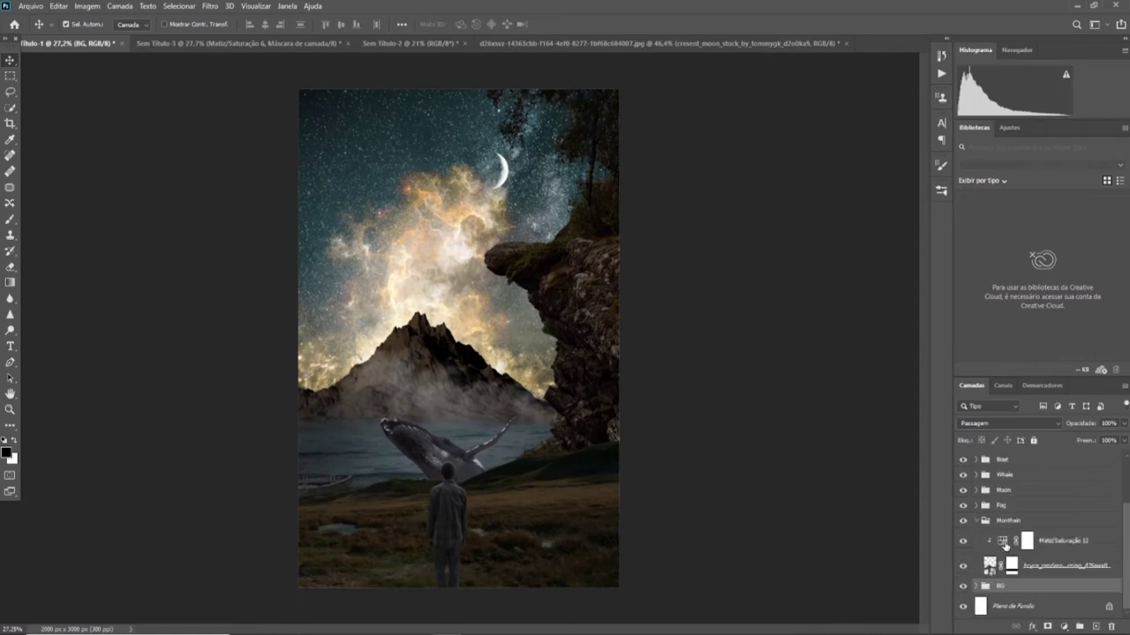
pyautogui.doubleClick(1002, 541)
pyautogui.moveTo(782, 316)
pyautogui.mouseDown()
pyautogui.moveTo(761, 317)
pyautogui.moveTo(779, 323)
pyautogui.moveTo(770, 300)
pyautogui.mouseUp()
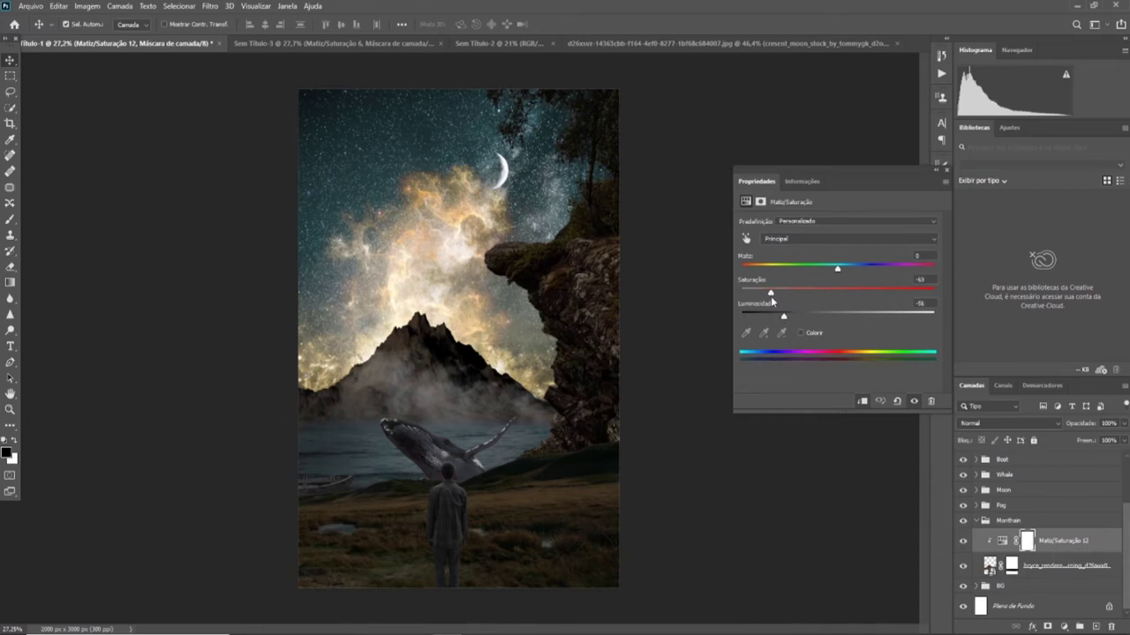
pyautogui.click(948, 174)
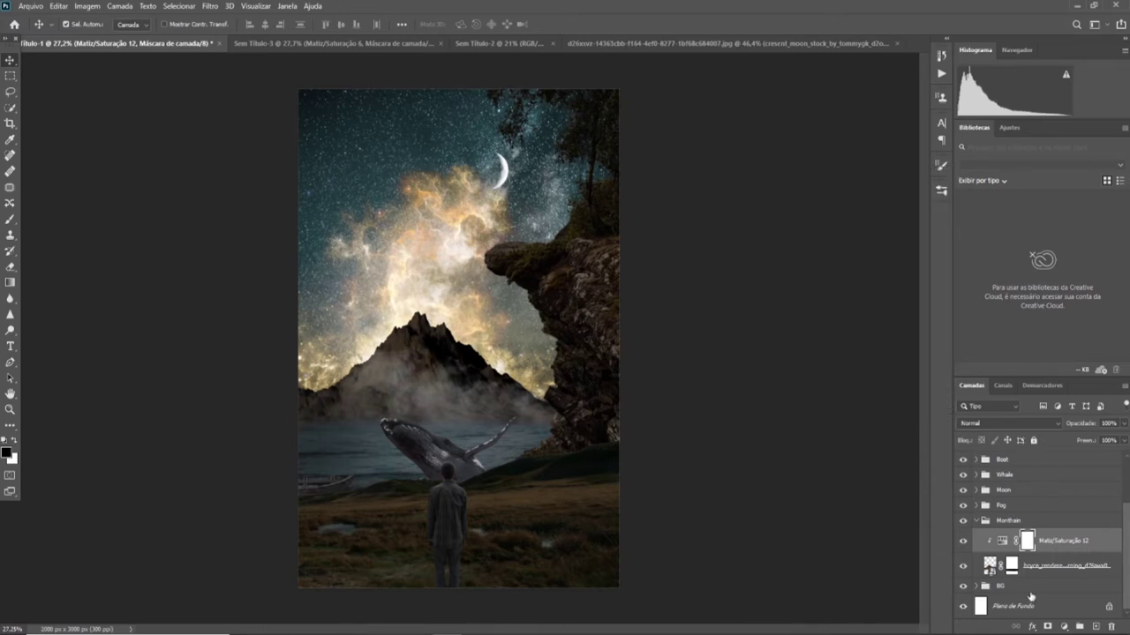
# - Add a clipped Curves adjustment with a gentle S-curve above Matiz/Saturação 12 in the Monthain group
pyautogui.click(1063, 627)
pyautogui.click(998, 474)
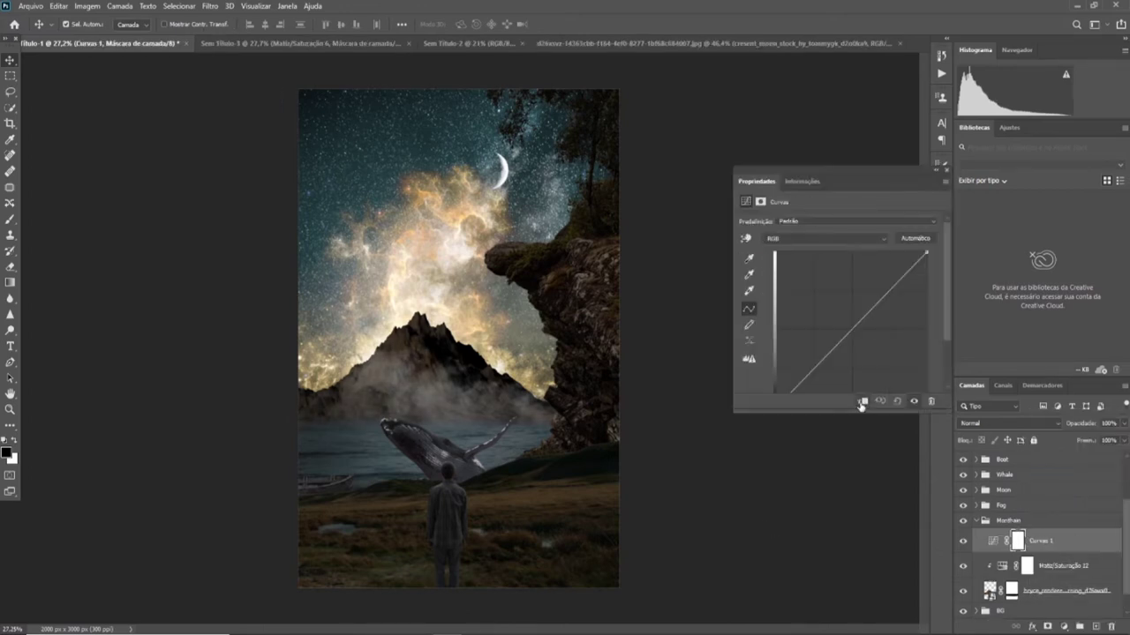
pyautogui.moveTo(819, 362); pyautogui.dragTo(818, 369)
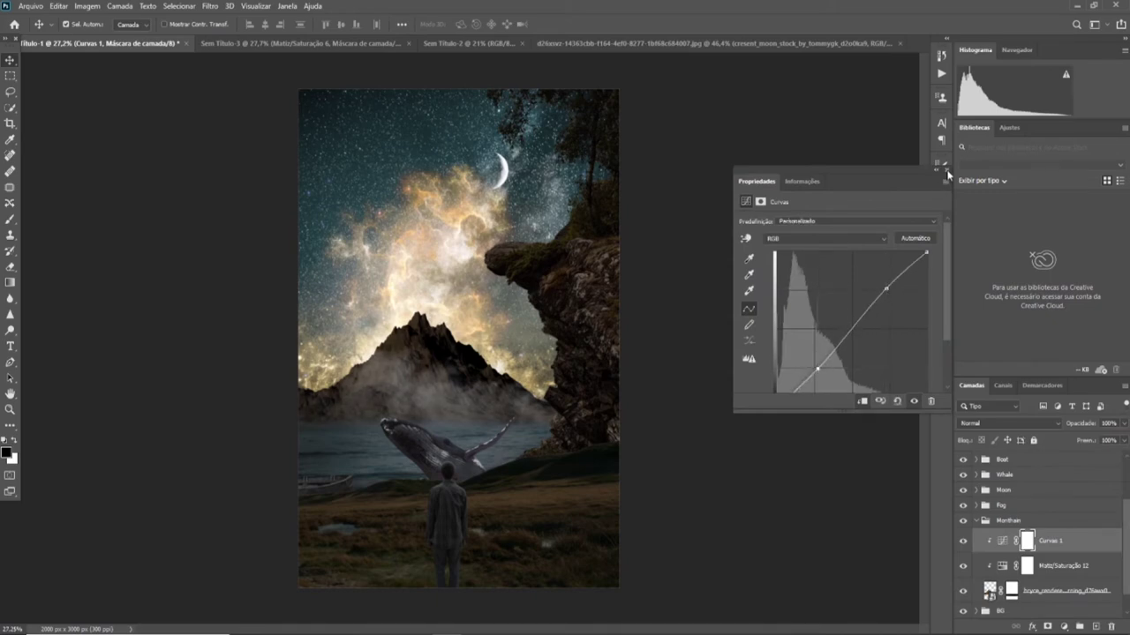
pyautogui.click(948, 174)
# - Add a clipped Curves adjustment above Equilíbrio de Cores 1 in the Whale group and slightly lower its shadows
pyautogui.click(975, 521)
pyautogui.click(975, 525)
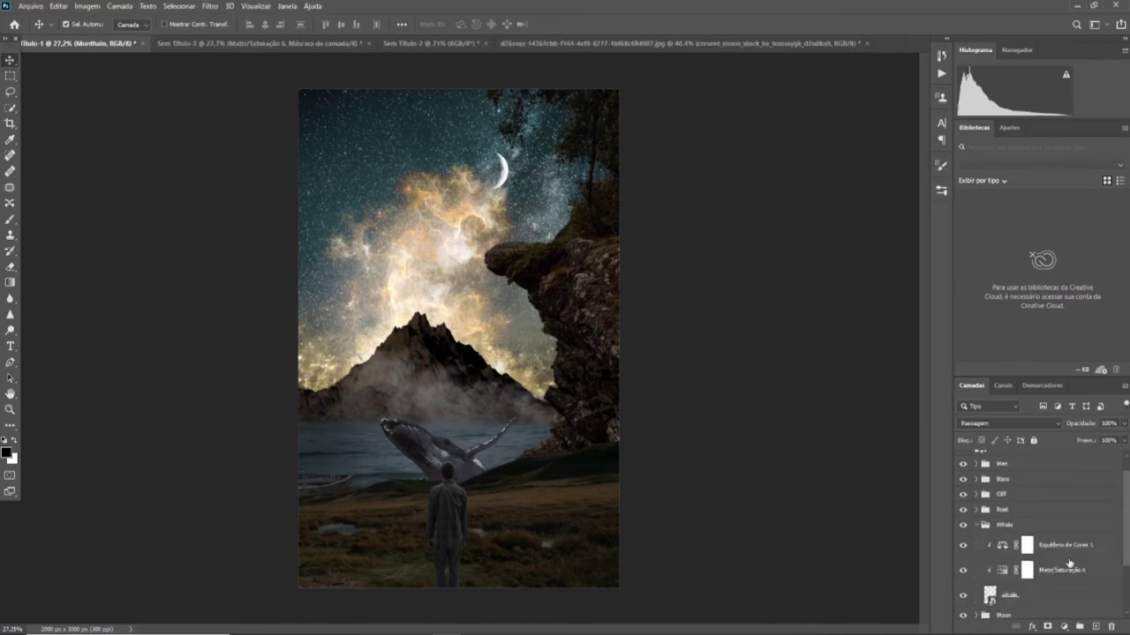
pyautogui.click(1059, 540)
pyautogui.click(1063, 627)
pyautogui.click(1050, 476)
pyautogui.click(862, 398)
pyautogui.click(889, 292)
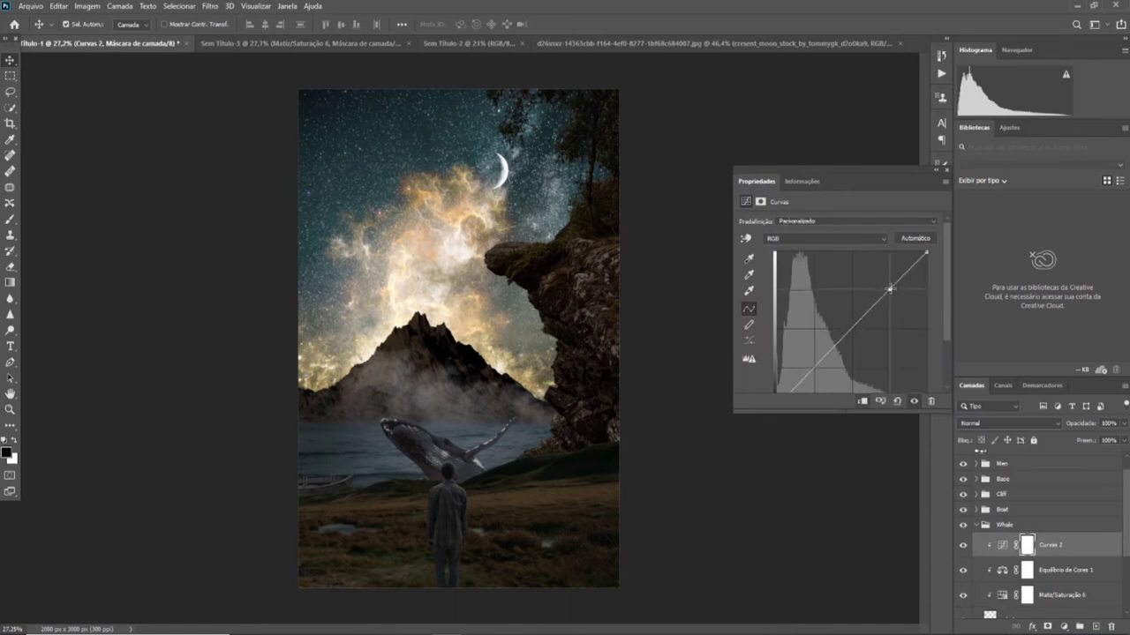
pyautogui.moveTo(815, 366); pyautogui.dragTo(815, 370)
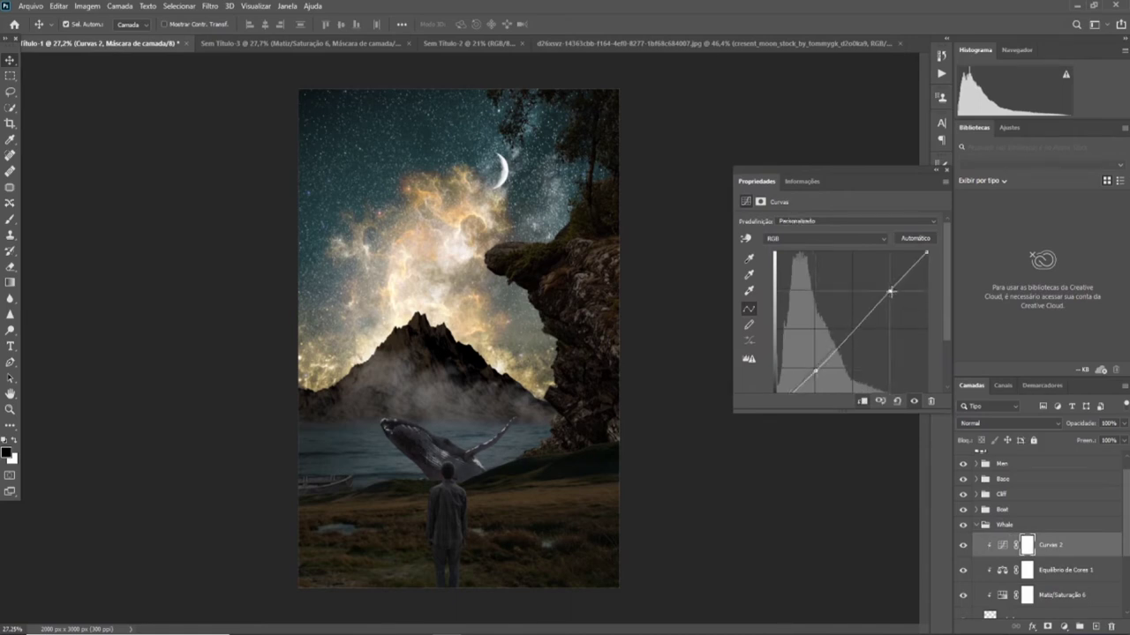
pyautogui.moveTo(891, 291); pyautogui.dragTo(889, 289)
pyautogui.click(947, 170)
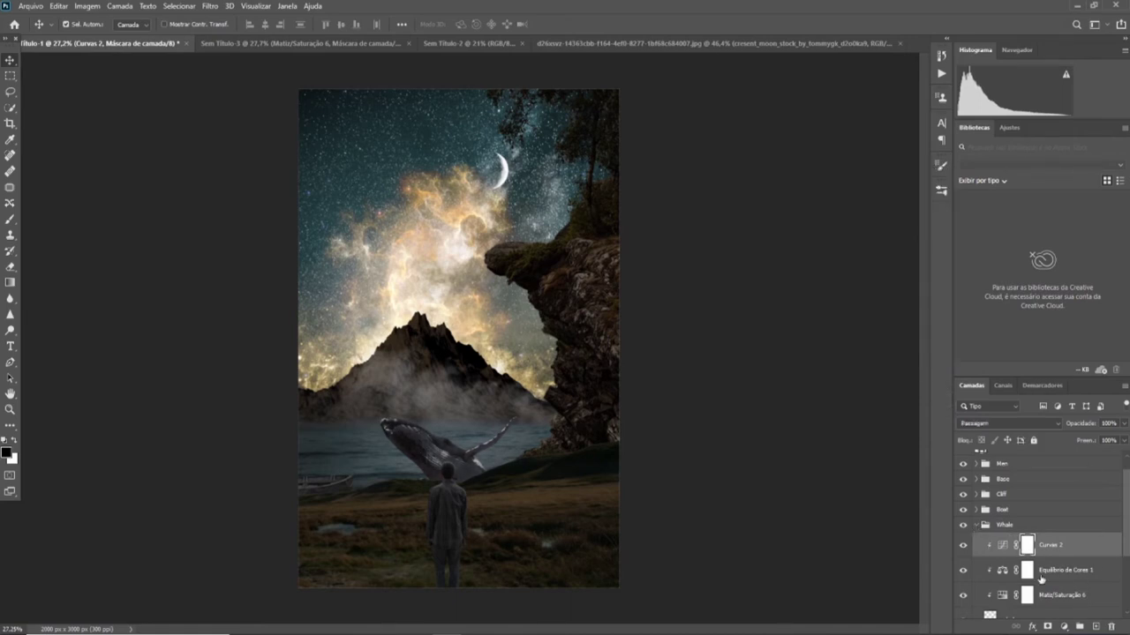
# - Add a clipped Curves adjustment with a gentle S-curve above Matiz/Saturação 11 in the Boat group
pyautogui.click(976, 526)
pyautogui.click(975, 509)
pyautogui.click(997, 528)
pyautogui.click(1064, 626)
pyautogui.click(1054, 471)
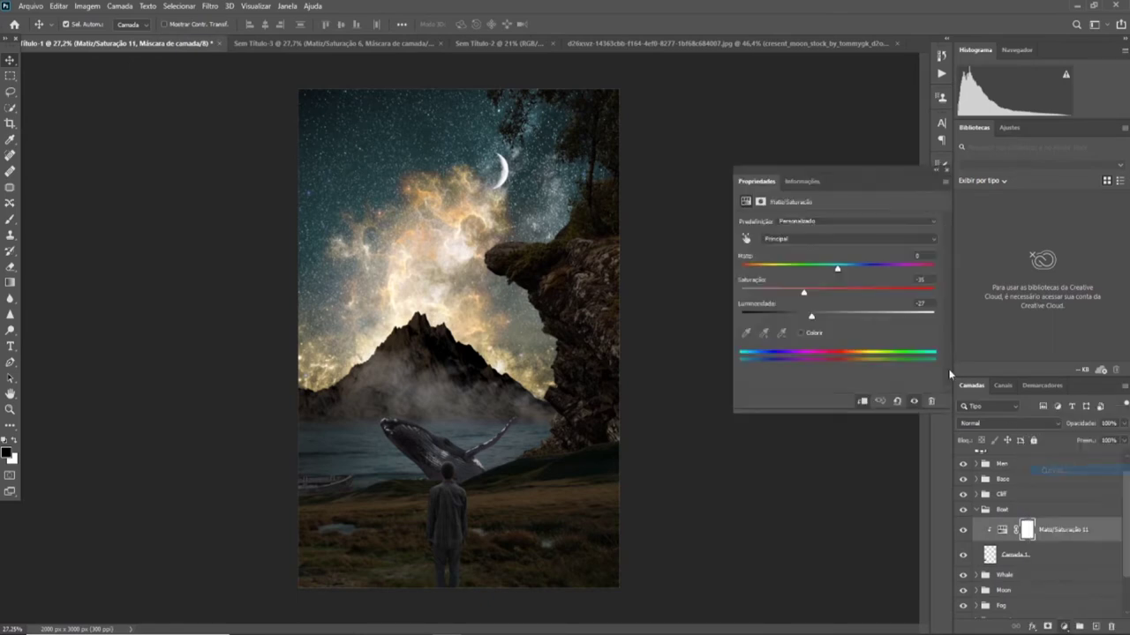
pyautogui.moveTo(885, 297); pyautogui.dragTo(882, 293)
pyautogui.moveTo(816, 365); pyautogui.dragTo(817, 370)
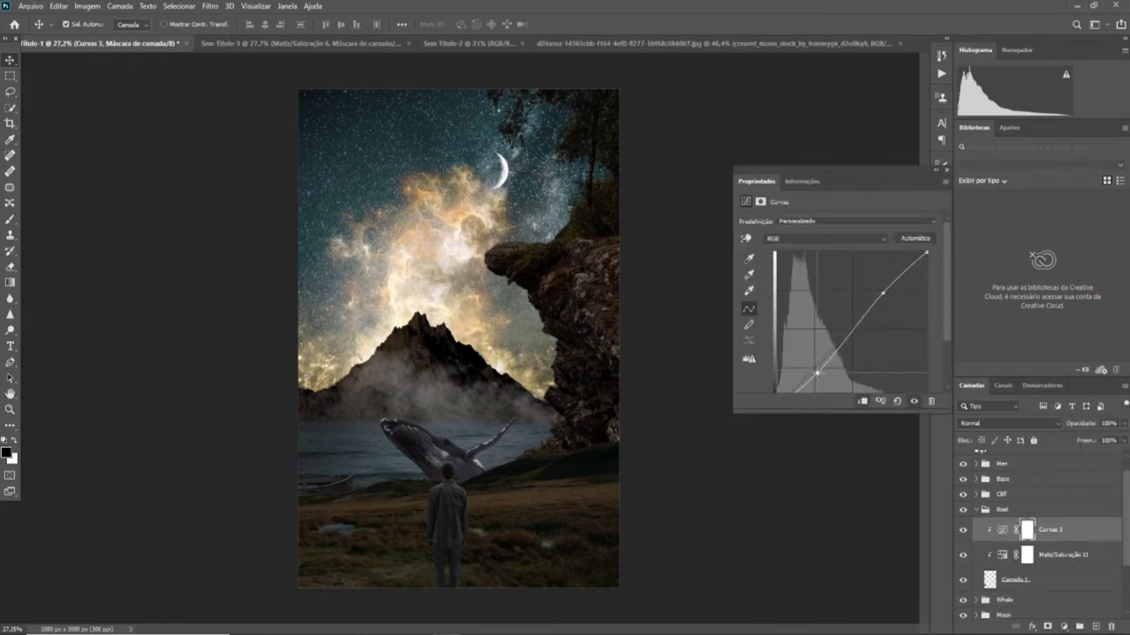
pyautogui.click(946, 170)
# - Add a clipped Curves adjustment with a gentle S-curve above the cliff image in the Cliff group
pyautogui.click(975, 509)
pyautogui.click(975, 495)
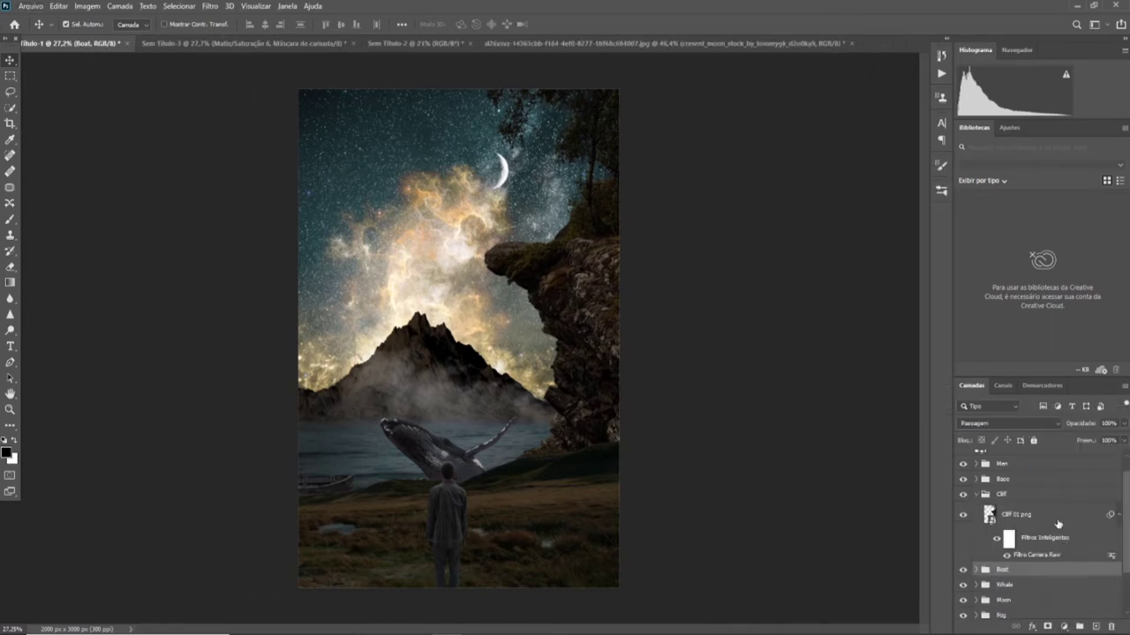
pyautogui.click(1056, 517)
pyautogui.click(1063, 627)
pyautogui.click(1054, 471)
pyautogui.click(883, 292)
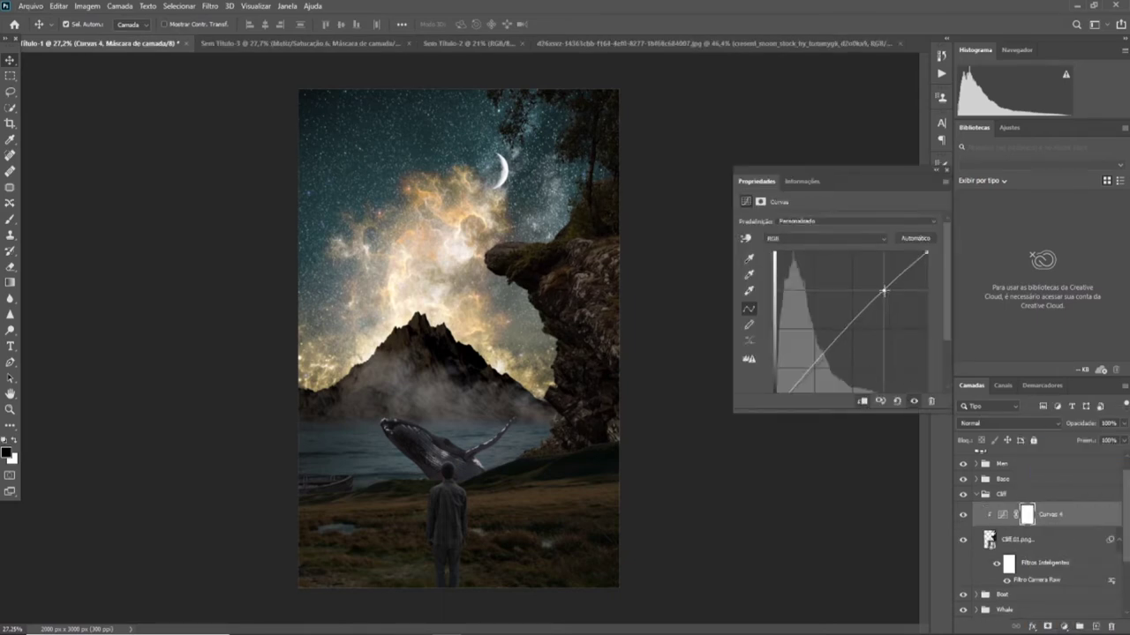
pyautogui.moveTo(817, 369); pyautogui.dragTo(821, 367)
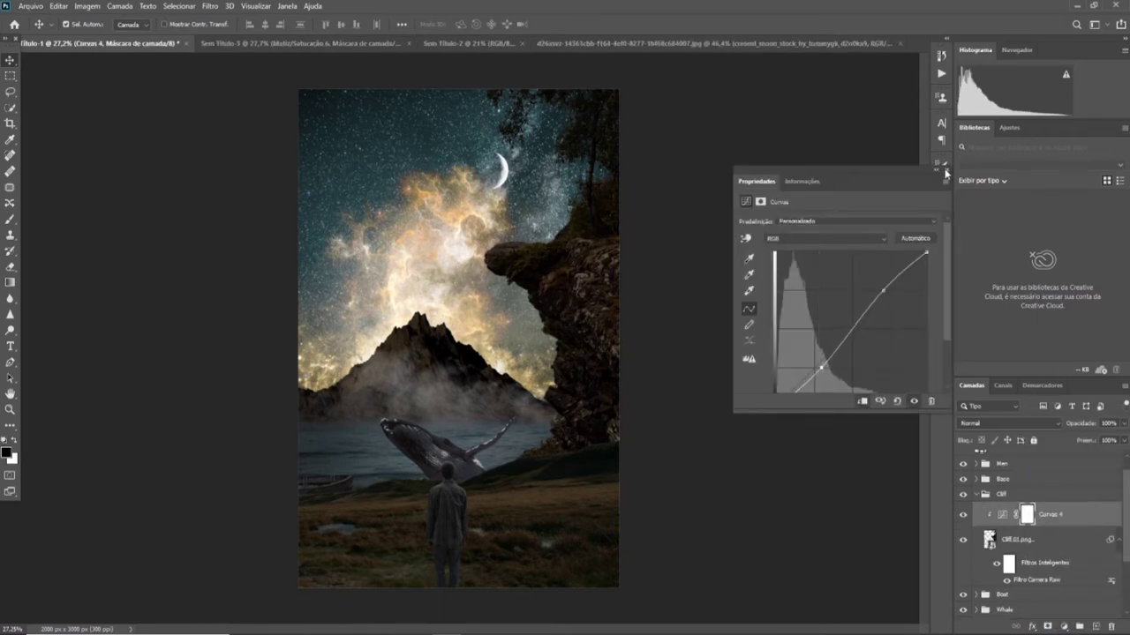
pyautogui.click(946, 174)
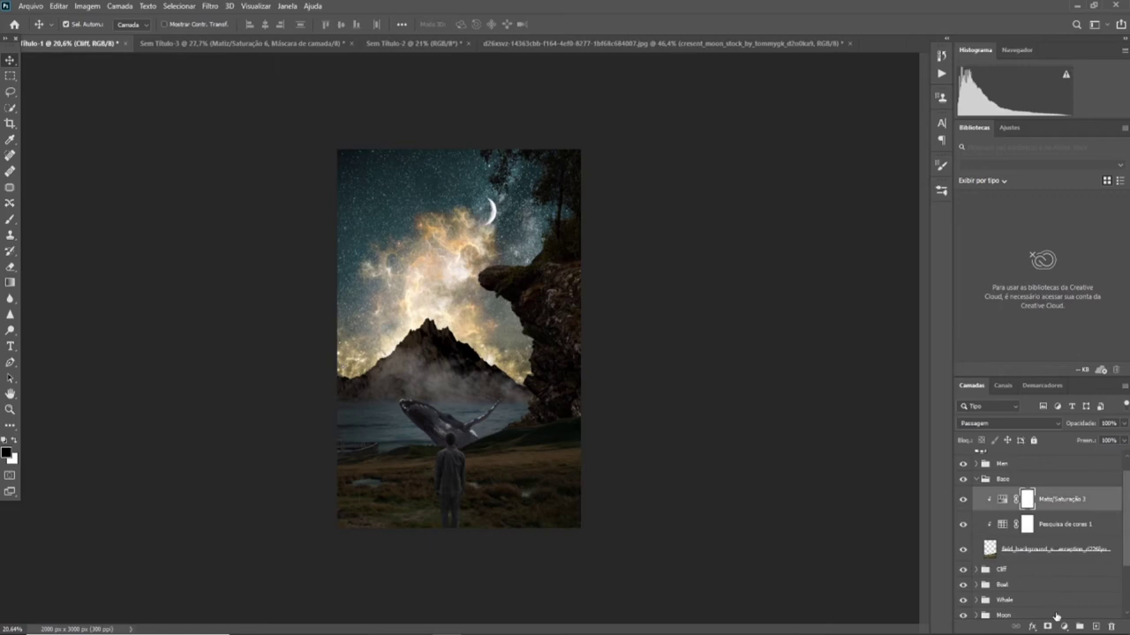
# - Add a clipped Curves adjustment above Matiz/Saturação 3 in the Base group, raising its highlights and lowering its shadows slightly
pyautogui.click(1064, 627)
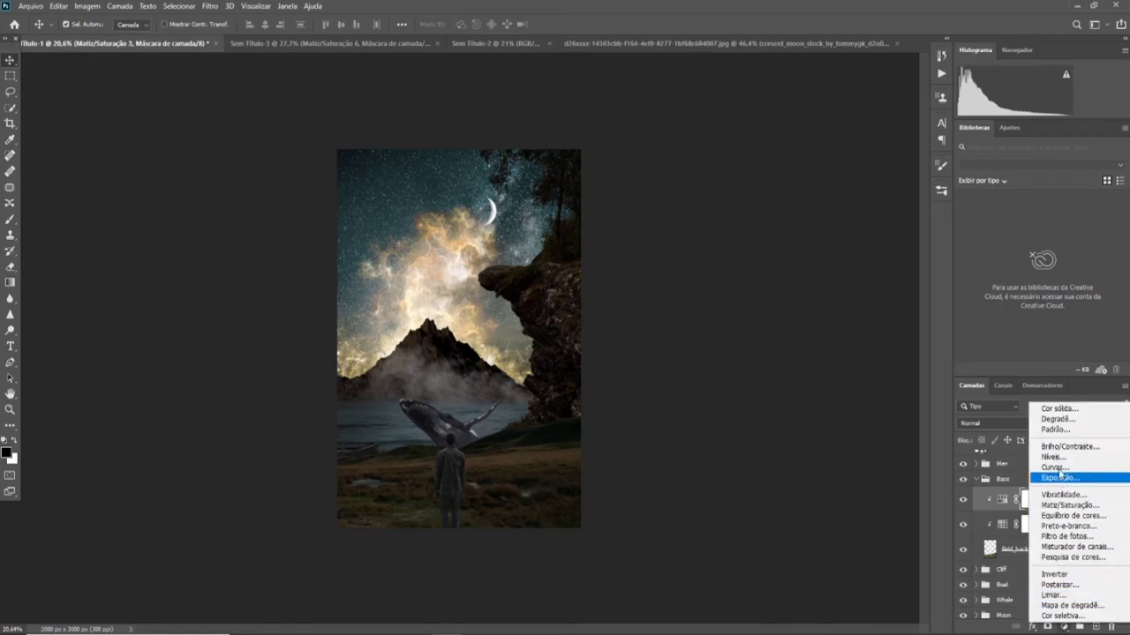
pyautogui.click(1056, 468)
pyautogui.moveTo(877, 302); pyautogui.dragTo(884, 288)
pyautogui.moveTo(817, 360); pyautogui.dragTo(818, 367)
pyautogui.click(946, 172)
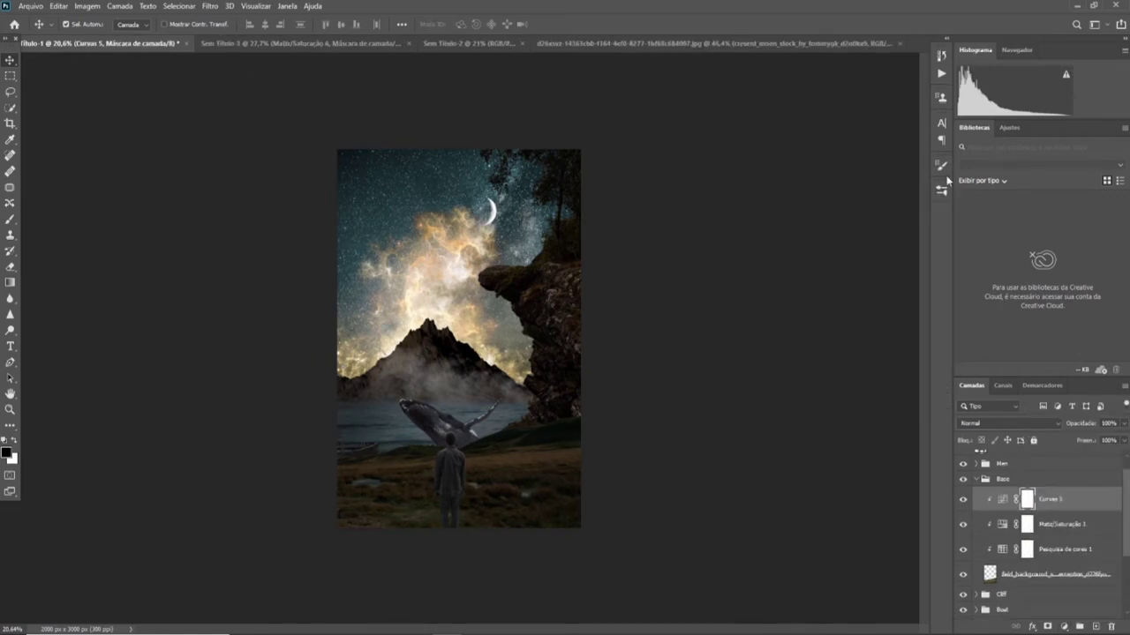
# - Add a clipped layer in Sobrepor mode directly above the field image and prepare a white brush at 40% opacity
pyautogui.scroll(1, 651, 551)
pyautogui.scroll(2, 675, 545)
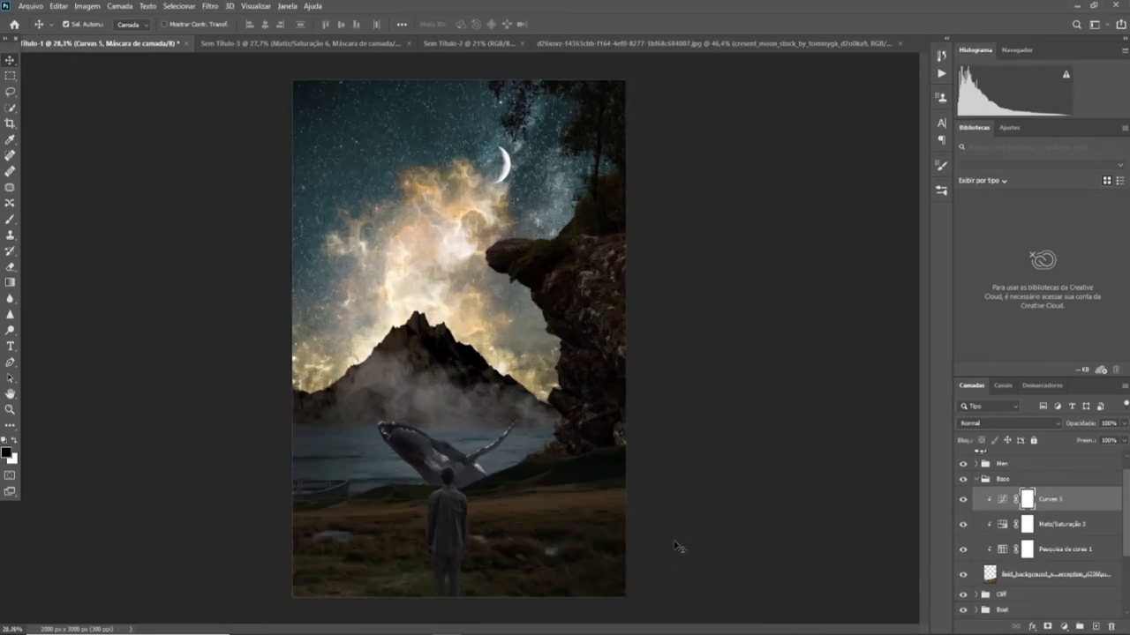
pyautogui.click(1051, 574)
pyautogui.click(1095, 625)
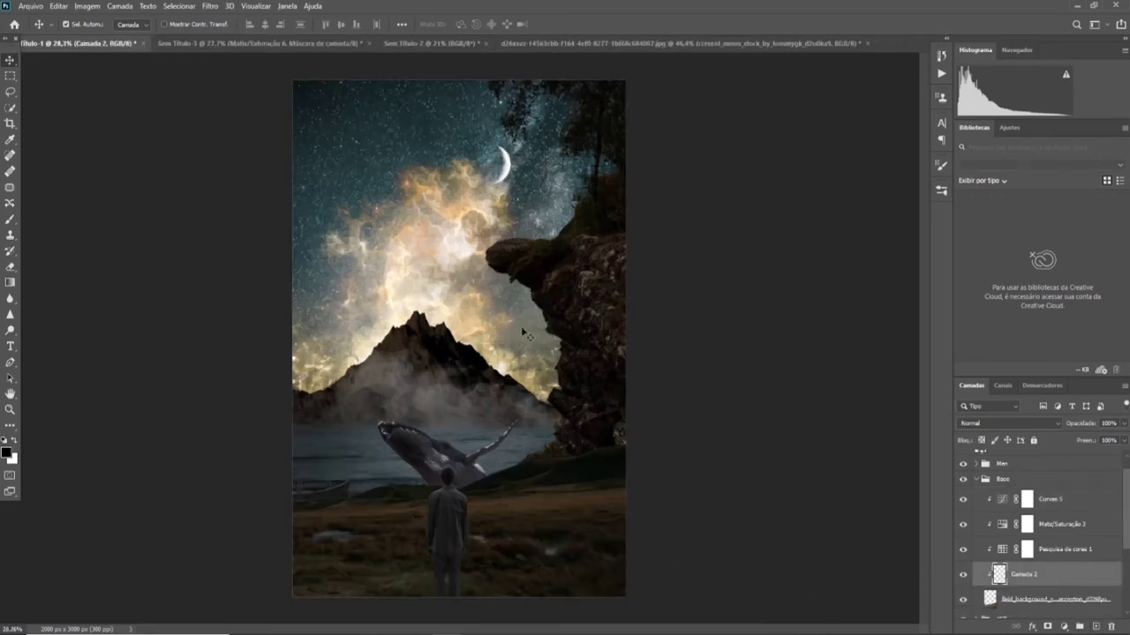
pyautogui.click(11, 219)
pyautogui.press('x')
pyautogui.moveTo(477, 533)
pyautogui.mouseDown()
pyautogui.moveTo(531, 509)
pyautogui.moveTo(596, 512)
pyautogui.mouseUp()
pyautogui.click(1006, 423)
pyautogui.click(979, 590)
pyautogui.hotkey('ctrl', 'z')
pyautogui.press('4')
# - Paint soft white light across the grass field on both sides of the man on Camada 2
pyautogui.moveTo(471, 524); pyautogui.dragTo(517, 512)
pyautogui.moveTo(517, 512); pyautogui.dragTo(356, 528)
pyautogui.scroll(-1, 618, 485)
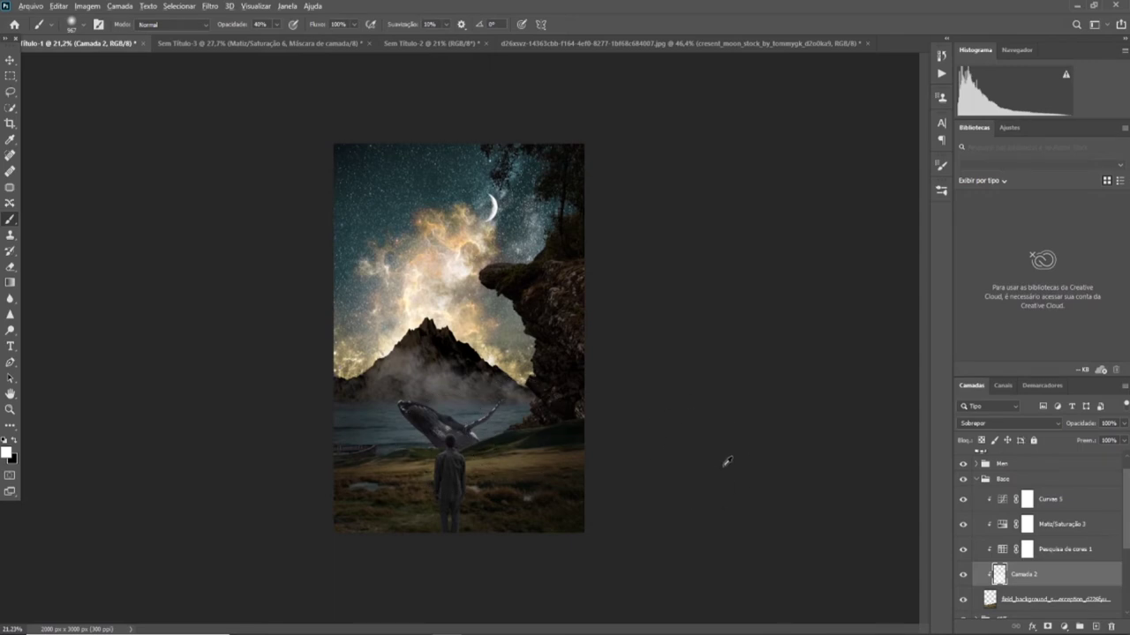
pyautogui.moveTo(582, 463); pyautogui.dragTo(524, 463)
pyautogui.scroll(1, 491, 303)
# - Add a clipped layer in Sobrepor mode directly above the cliff image in the Cliff group
pyautogui.click(971, 482)
pyautogui.scroll(-2, 1037, 555)
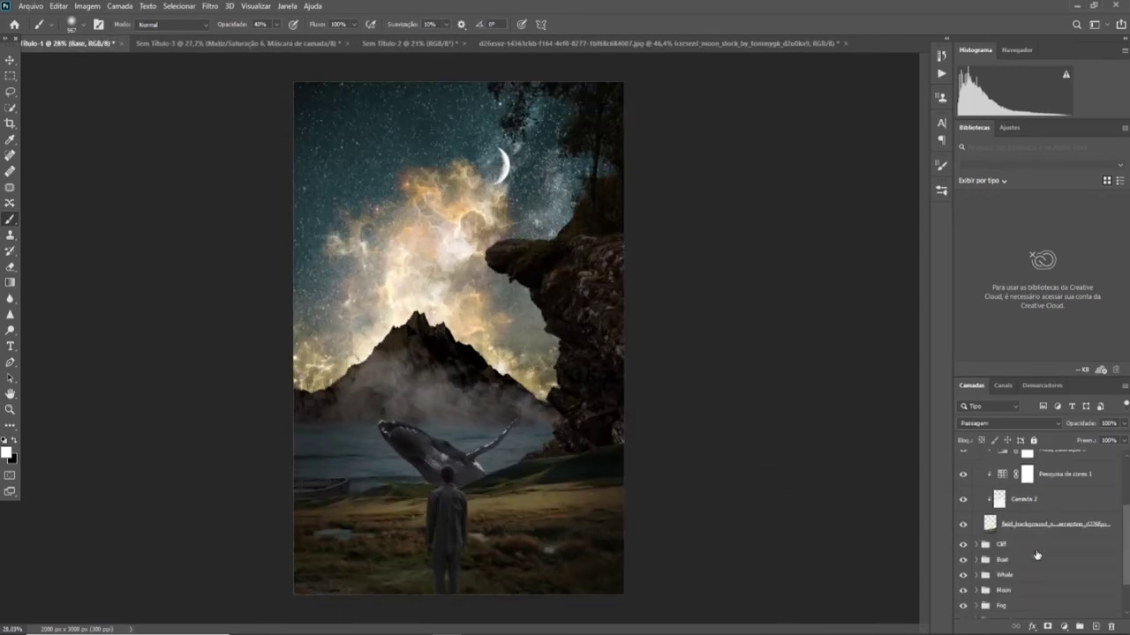
pyautogui.click(976, 545)
pyautogui.click(1023, 514)
pyautogui.click(1006, 423)
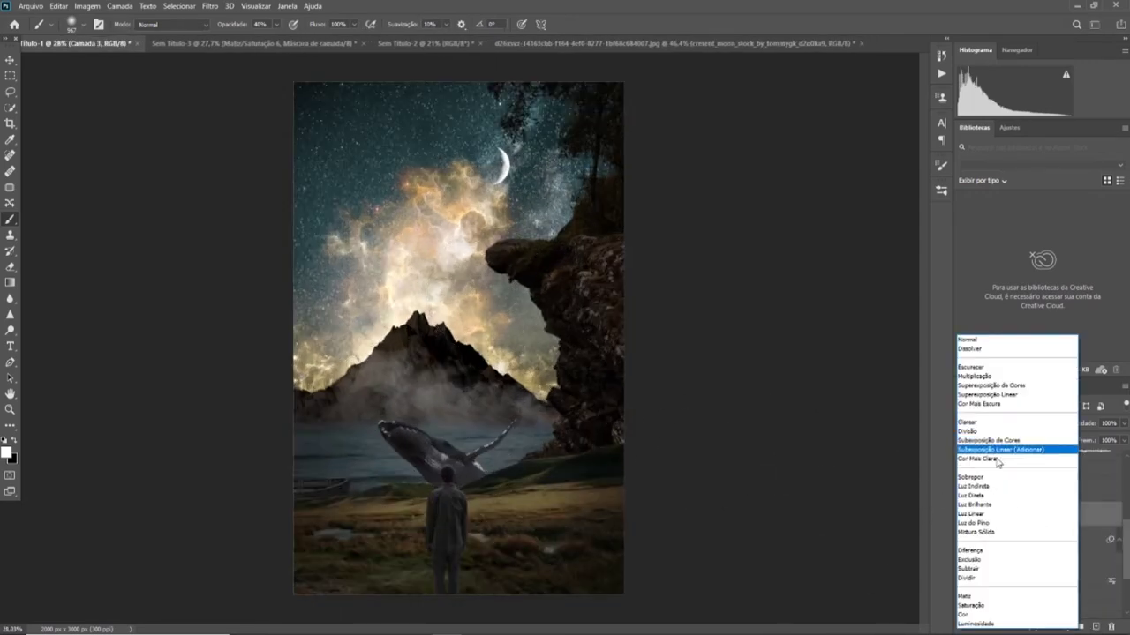
pyautogui.click(981, 481)
# - Brush white highlights at 40% opacity over the cliff's ledge and upper edge on Camada 3
pyautogui.moveTo(521, 283)
pyautogui.mouseDown()
pyautogui.moveTo(520, 341)
pyautogui.moveTo(520, 278)
pyautogui.moveTo(551, 212)
pyautogui.moveTo(553, 130)
pyautogui.moveTo(540, 125)
pyautogui.moveTo(548, 274)
pyautogui.mouseUp()
pyautogui.scroll(-2, 774, 373)
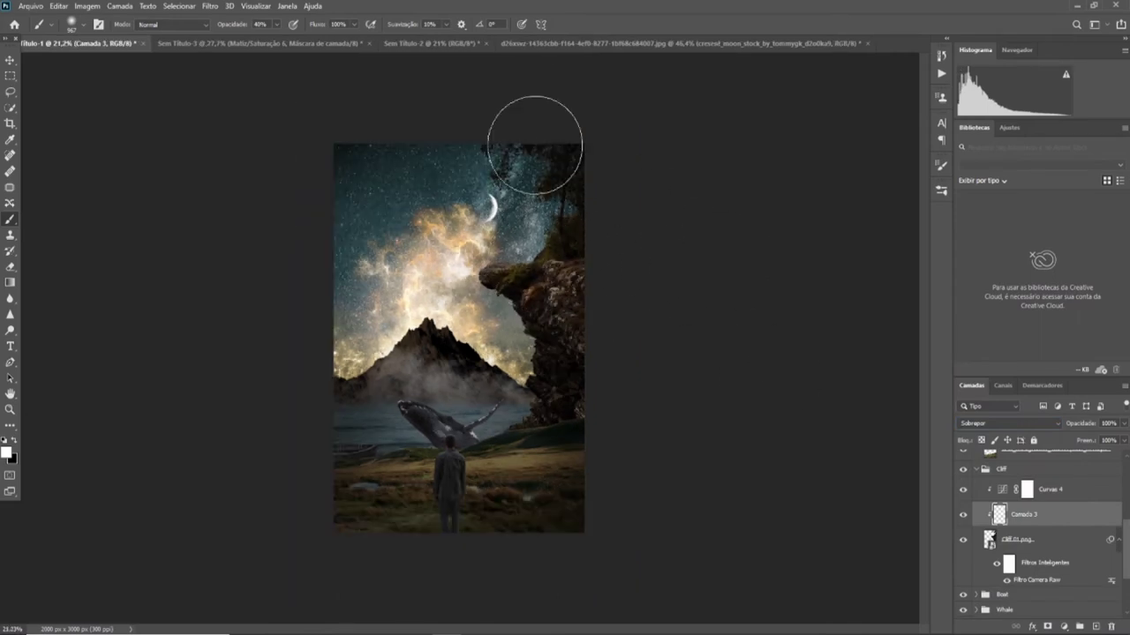
pyautogui.moveTo(521, 237); pyautogui.dragTo(503, 242)
pyautogui.click(531, 250)
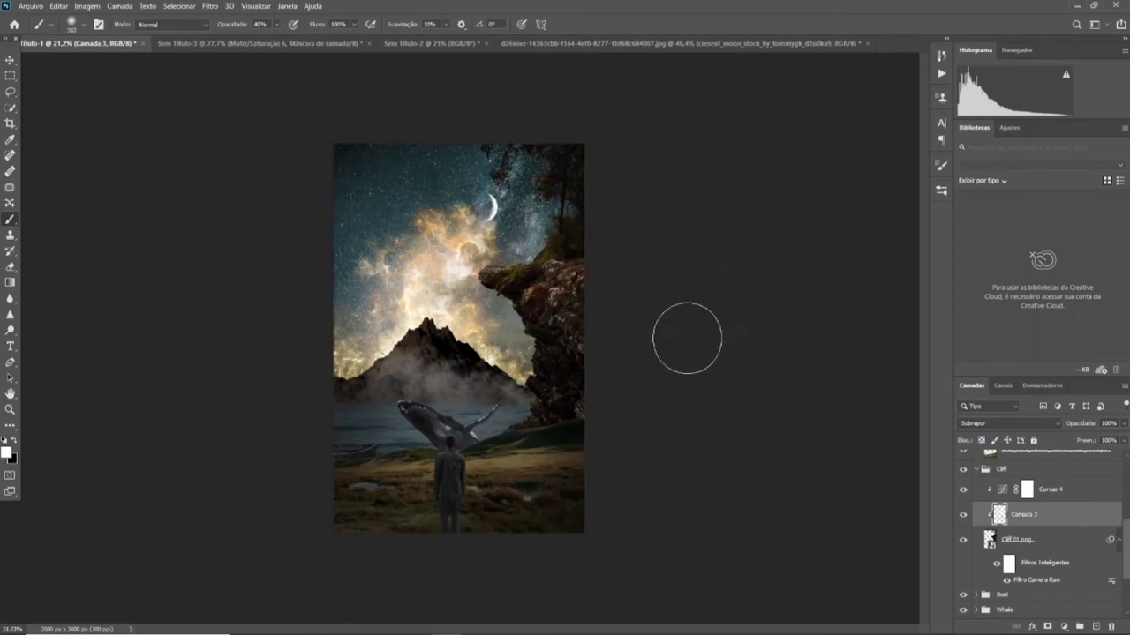
# - Shade the lower part of the cliff on Camada 3 with a black brush at 13% opacity
pyautogui.press('x')
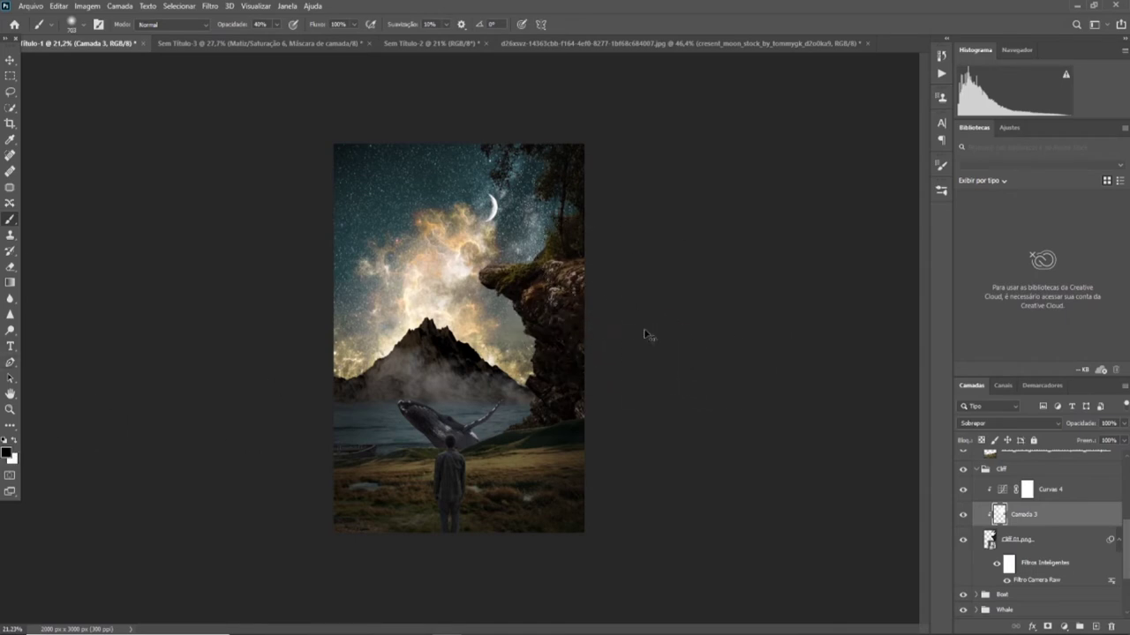
pyautogui.scroll(-1, 535, 323)
pyautogui.scroll(1, 570, 403)
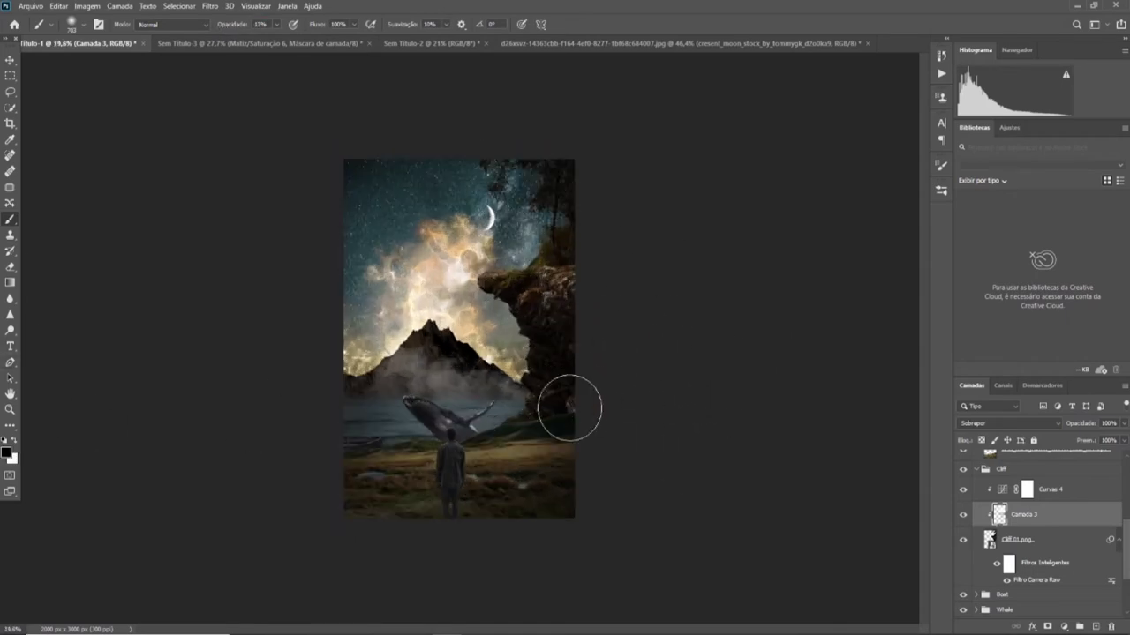
pyautogui.scroll(1, 755, 319)
pyautogui.scroll(-2, 729, 305)
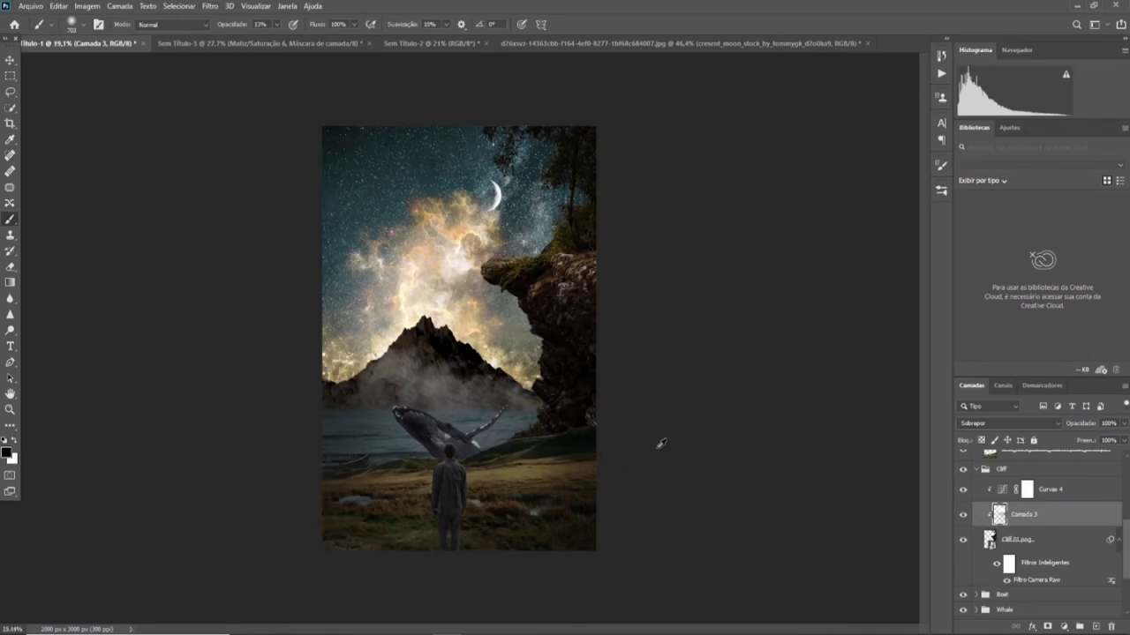
# - Add a clipped layer in Sobrepor mode below Matiz/Saturação 11 in the Boat group and ready the brush for it
pyautogui.click(8, 64)
pyautogui.scroll(1, 918, 530)
pyautogui.scroll(3, 977, 516)
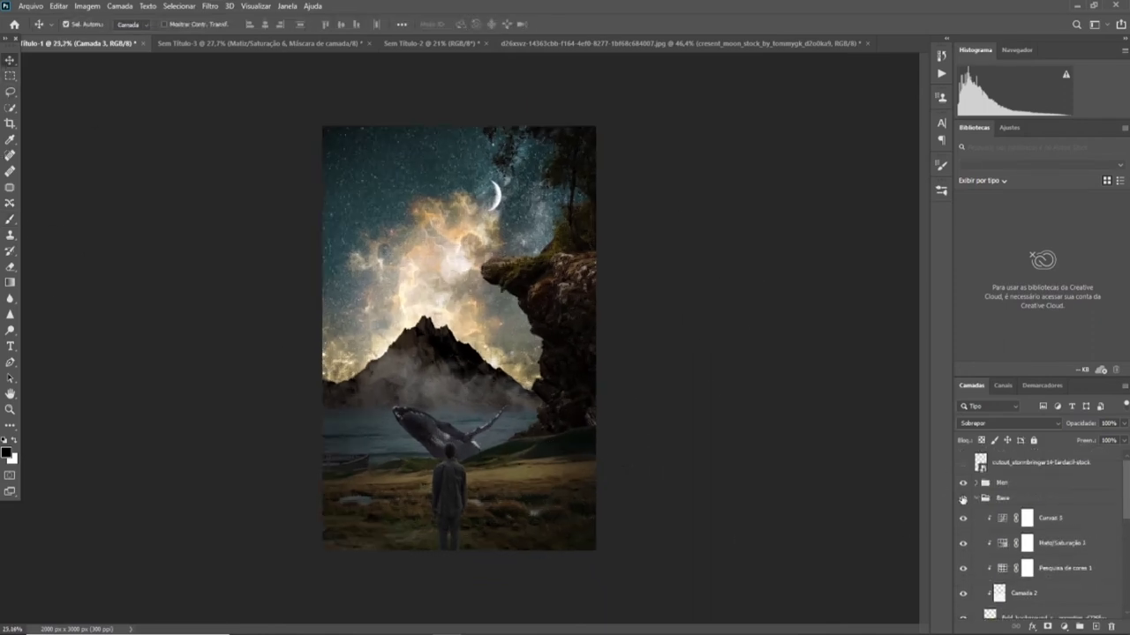
pyautogui.click(976, 515)
pyautogui.click(1063, 593)
pyautogui.click(1094, 626)
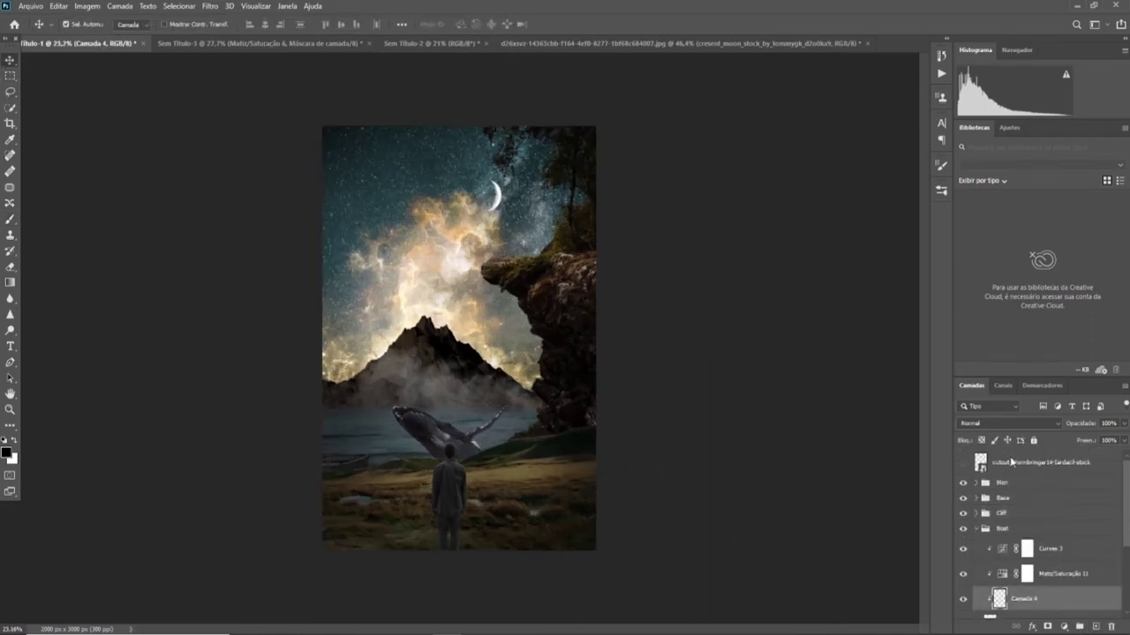
pyautogui.click(1008, 424)
pyautogui.click(988, 475)
pyautogui.click(11, 220)
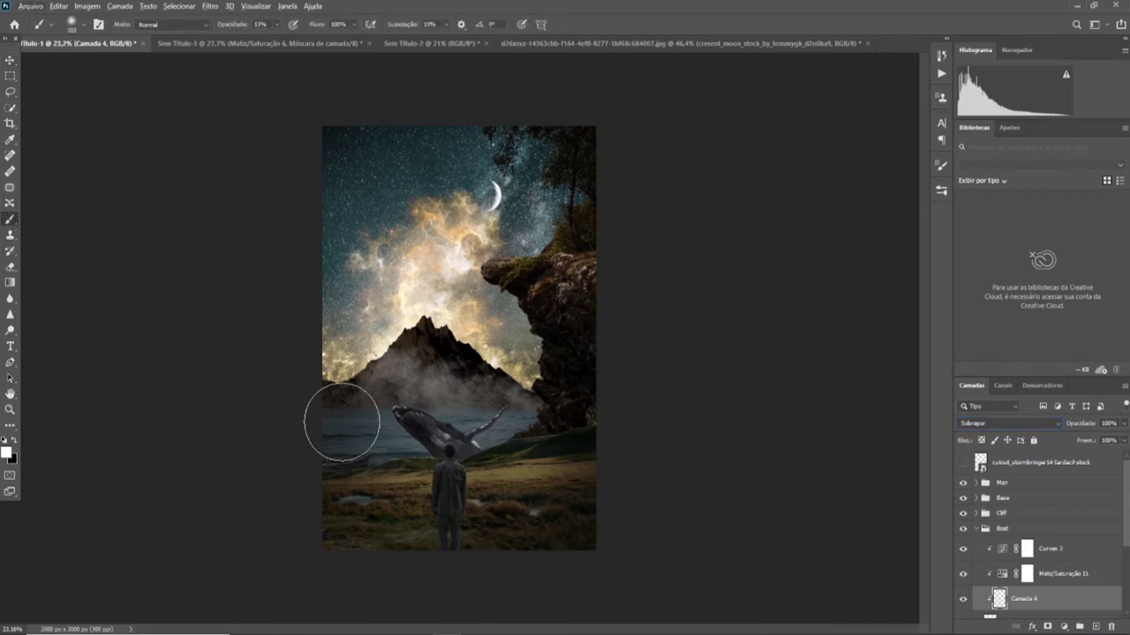
# - Paint light and shadow on the boat on Camada 4 at 13% opacity, sampling a warm tone from the nebula
pyautogui.scroll(2, 361, 474)
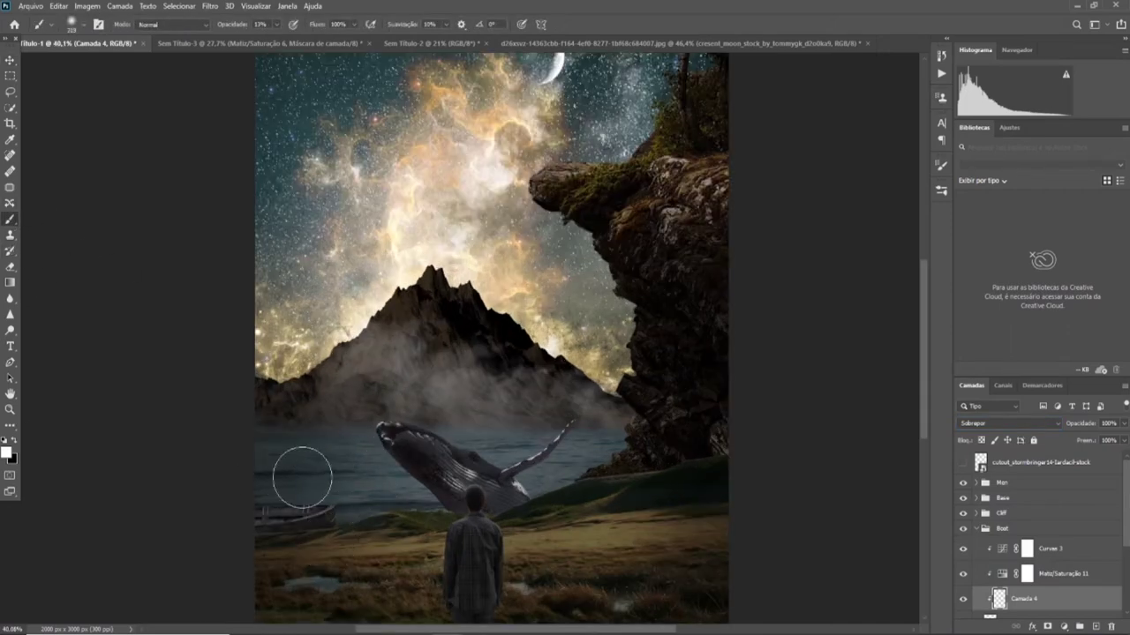
pyautogui.press('x')
pyautogui.scroll(-1, 365, 537)
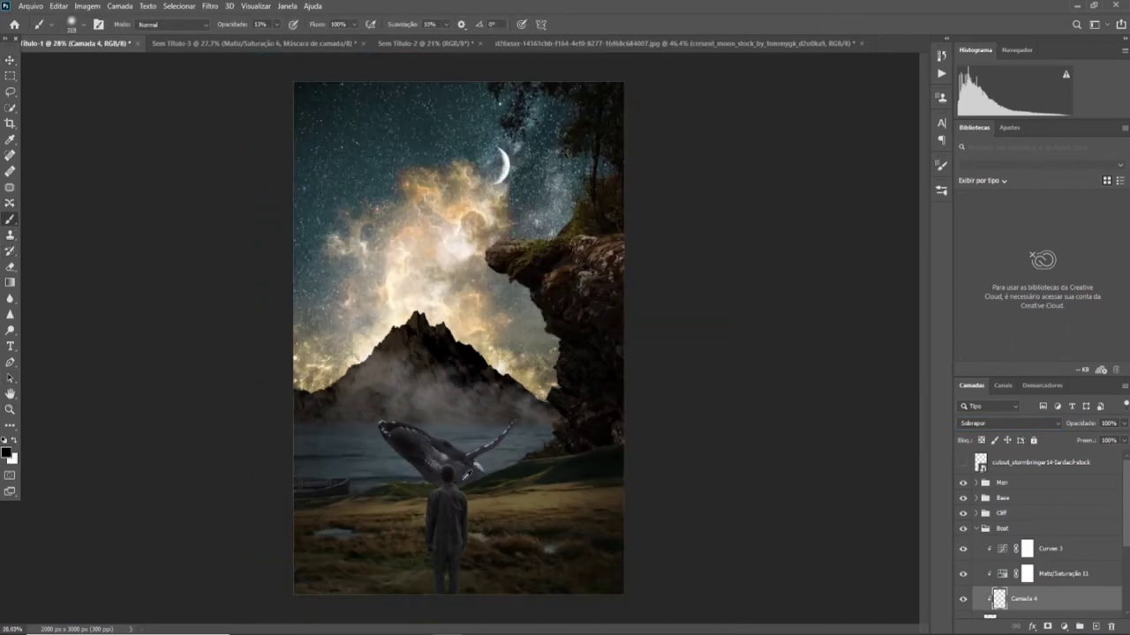
pyautogui.keyDown('alt'); pyautogui.click(456, 229); pyautogui.keyUp('alt')
pyautogui.scroll(-1, 449, 467)
pyautogui.scroll(1, 652, 416)
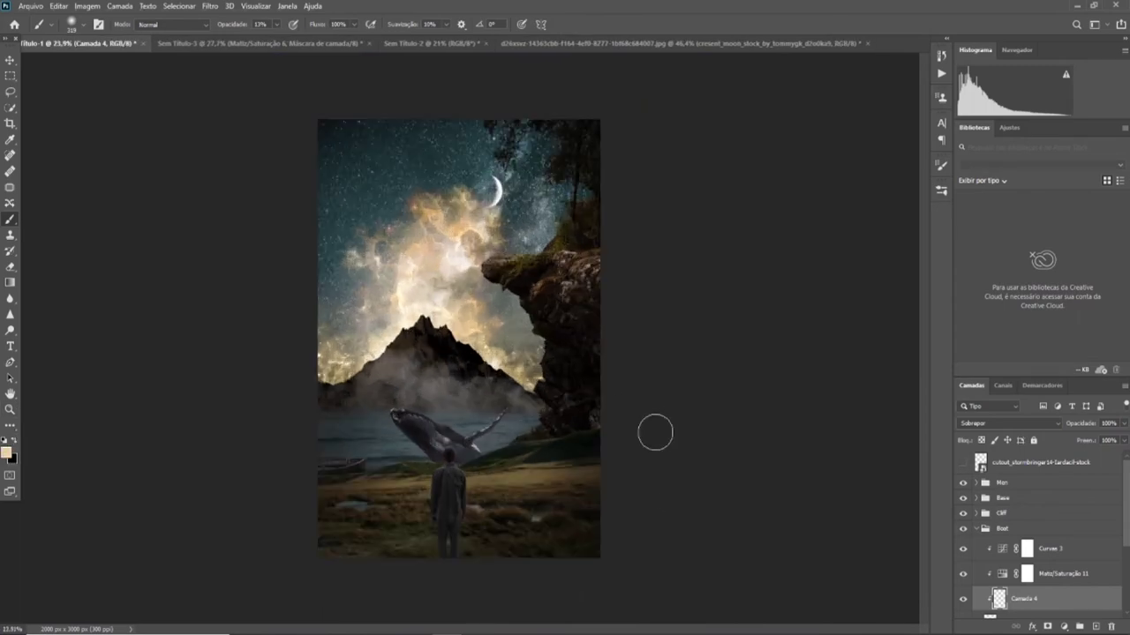
pyautogui.scroll(-1, 656, 432)
pyautogui.scroll(1, 661, 429)
# - Add a clipped layer directly above the whale image and fill it with 50% Cinza in Sobrepor mode at 100% opacity
pyautogui.click(977, 528)
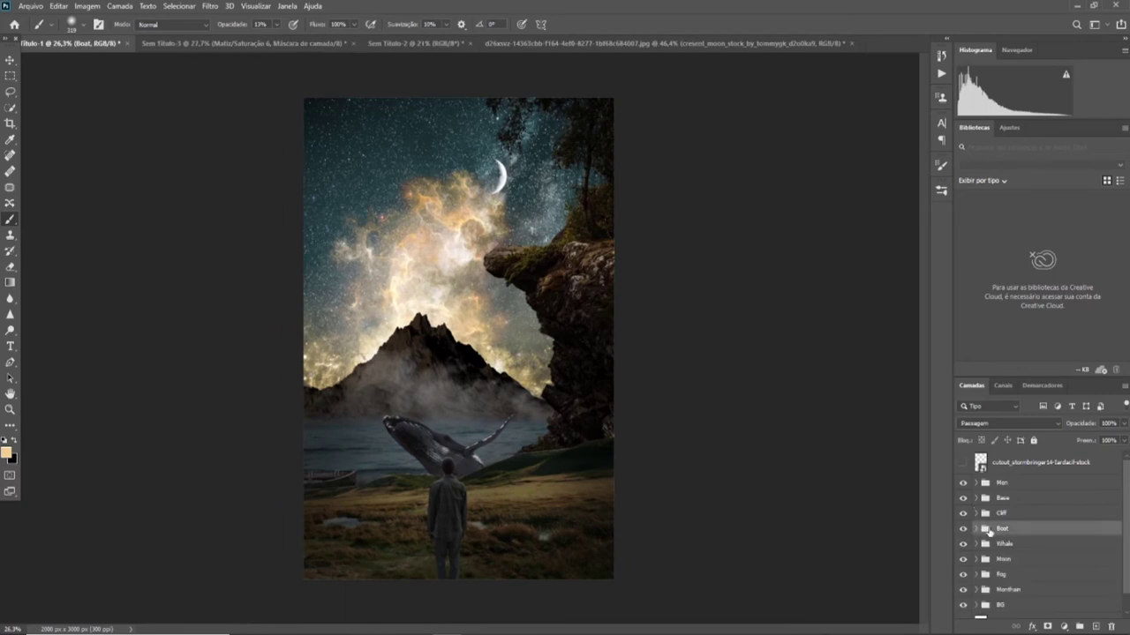
pyautogui.click(975, 525)
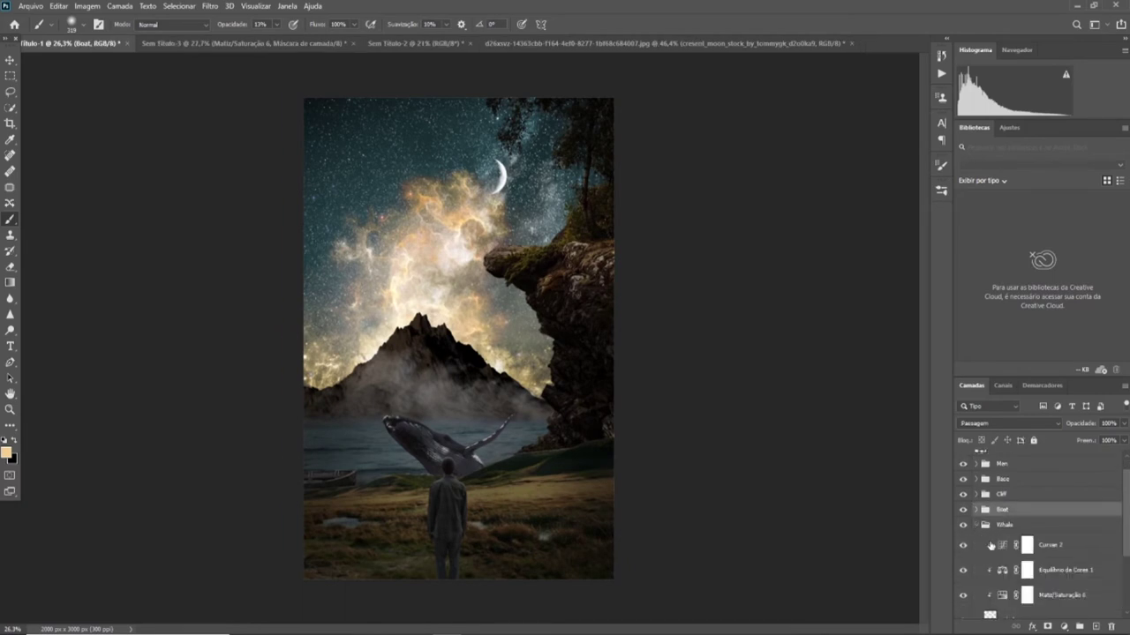
pyautogui.click(1096, 626)
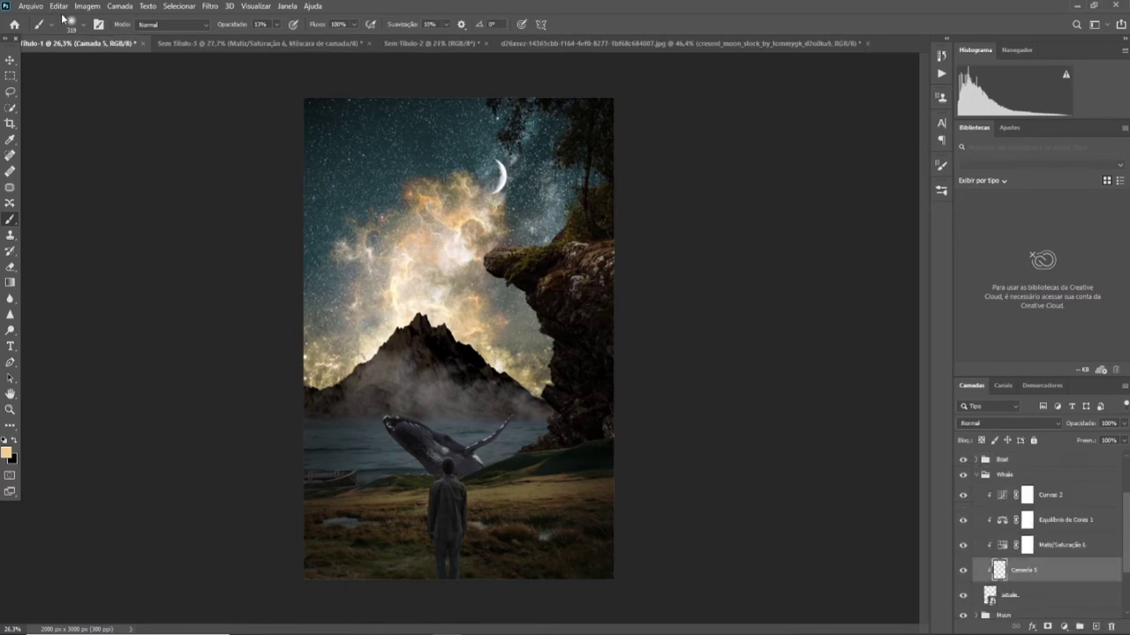
pyautogui.click(79, 7)
pyautogui.click(83, 194)
pyautogui.click(614, 169)
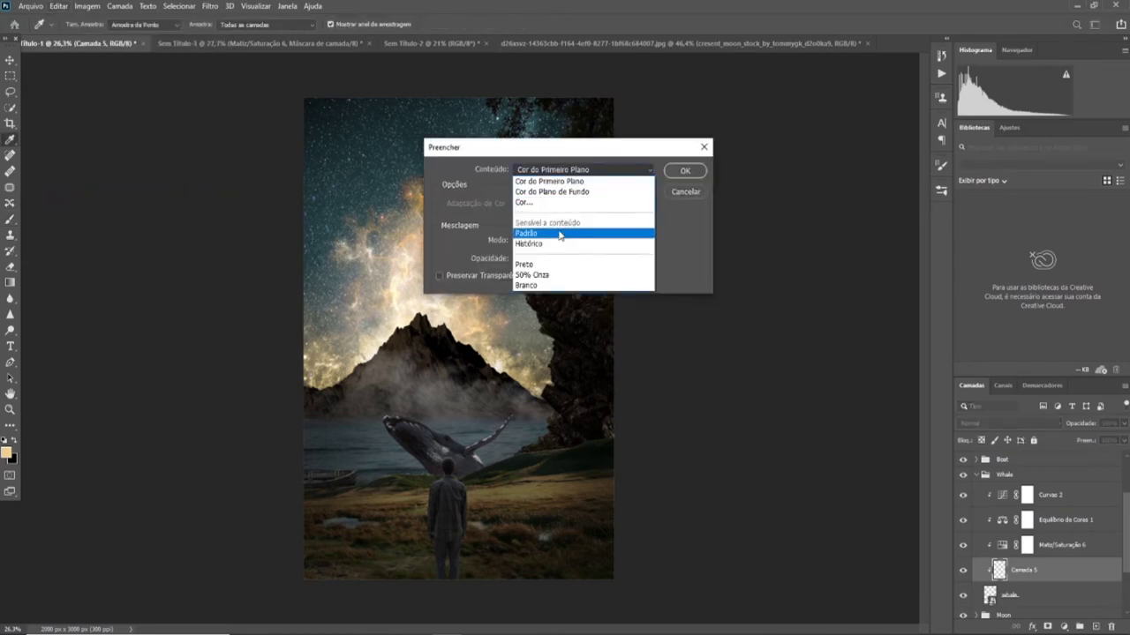
pyautogui.click(548, 275)
pyautogui.click(575, 206)
pyautogui.click(551, 396)
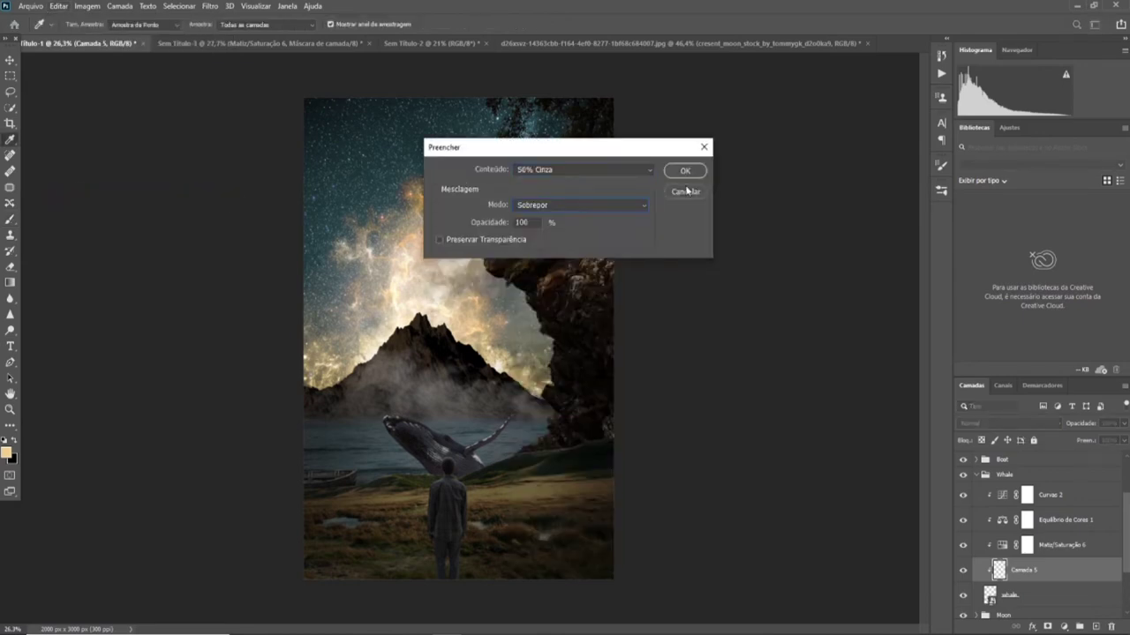
pyautogui.click(685, 171)
# - Set the blending mode of the gray Camada 5 layer to Sobrepor
pyautogui.click(995, 423)
pyautogui.click(994, 433)
pyautogui.click(993, 424)
pyautogui.click(974, 478)
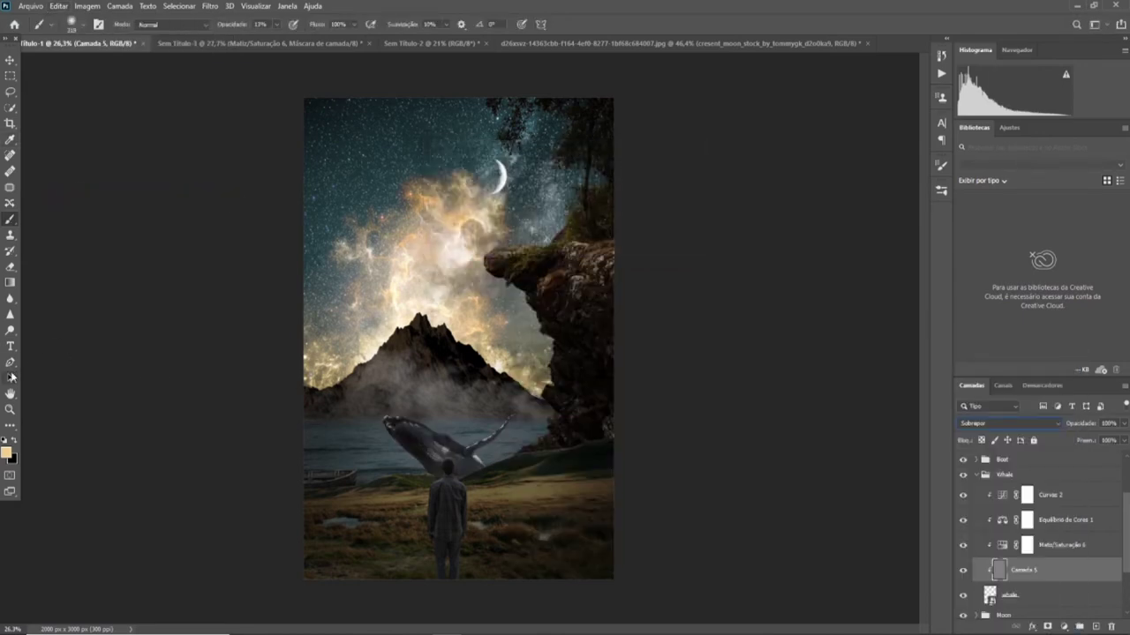
# - Dodge the whale's back and upper edge on Camada 5, using midtones at 100% exposure
pyautogui.press('o')
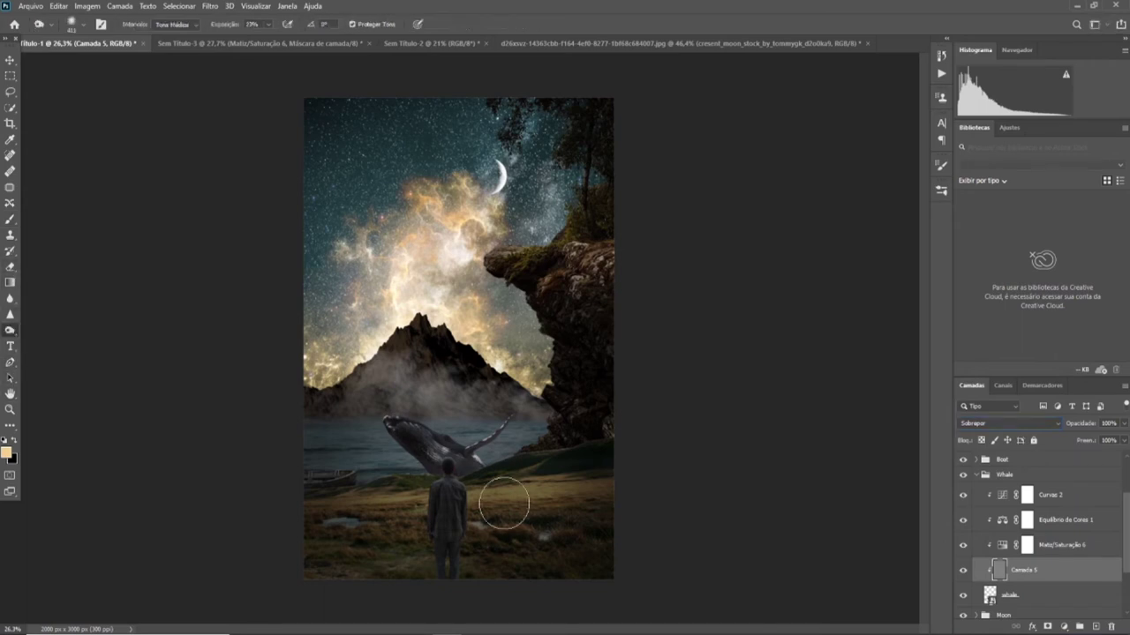
pyautogui.keyDown('alt'); pyautogui.click(9, 332); pyautogui.keyUp('alt')
pyautogui.scroll(4, 437, 395)
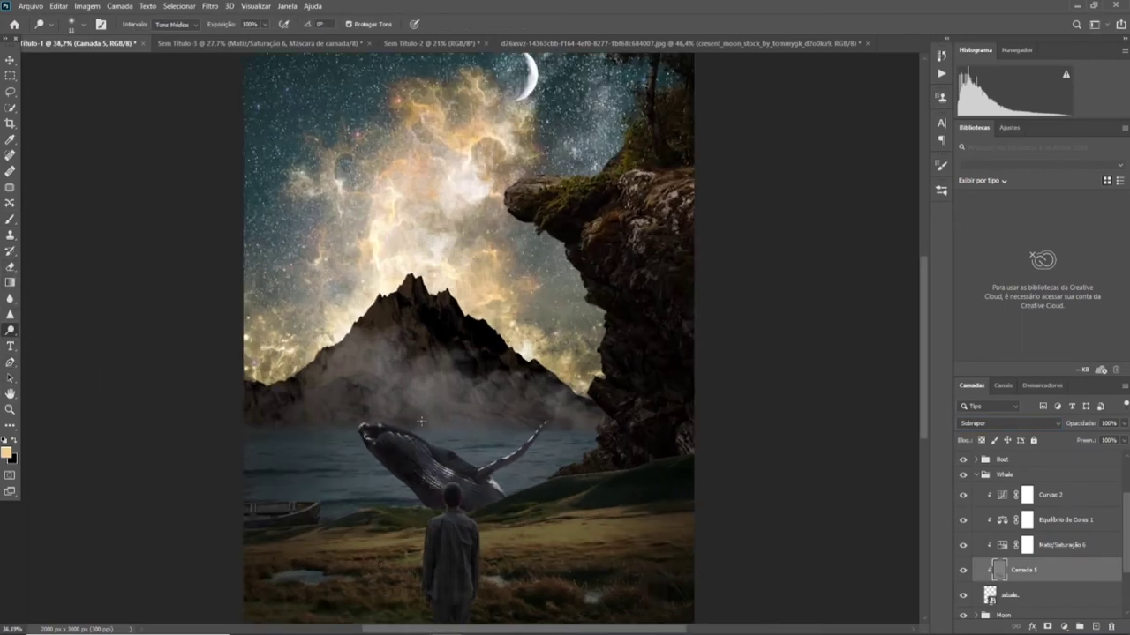
pyautogui.keyDown('alt'); pyautogui.rightClick(468, 434); pyautogui.keyUp('alt')
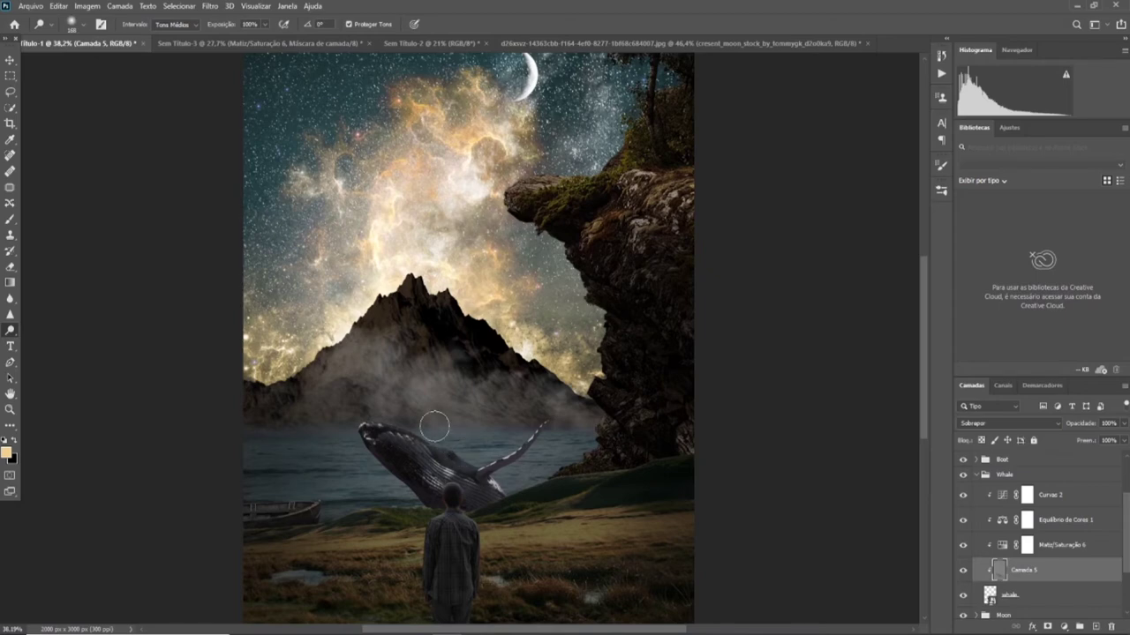
pyautogui.moveTo(434, 426); pyautogui.dragTo(518, 469)
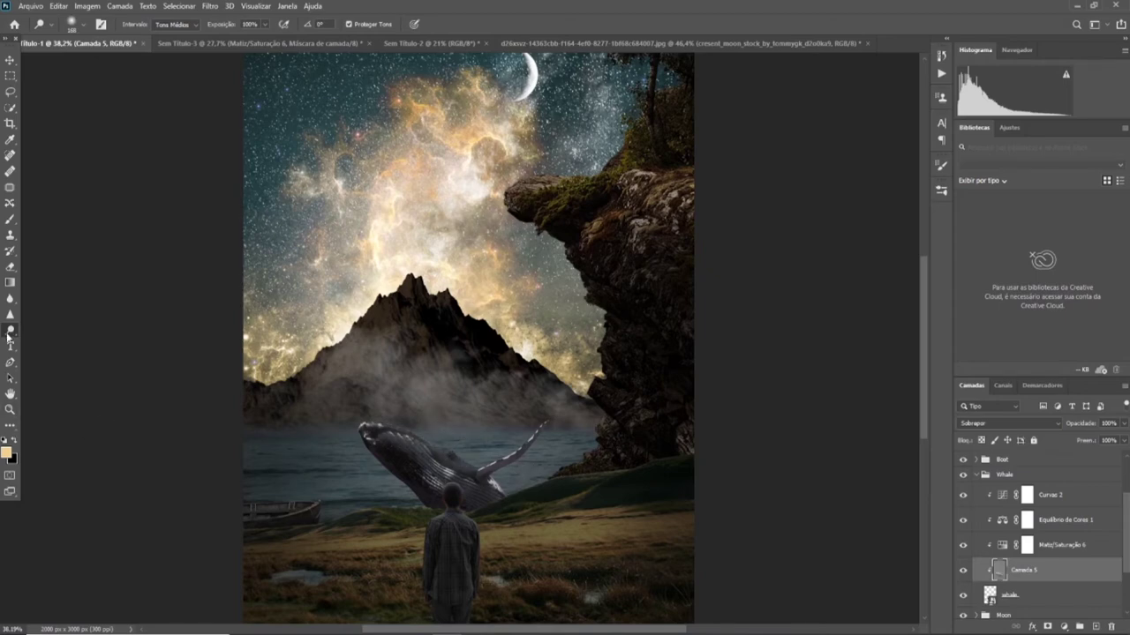
# - Burn the shaded areas of the whale on Camada 5, using midtones at 23% exposure
pyautogui.hotkey('shift', 'o')
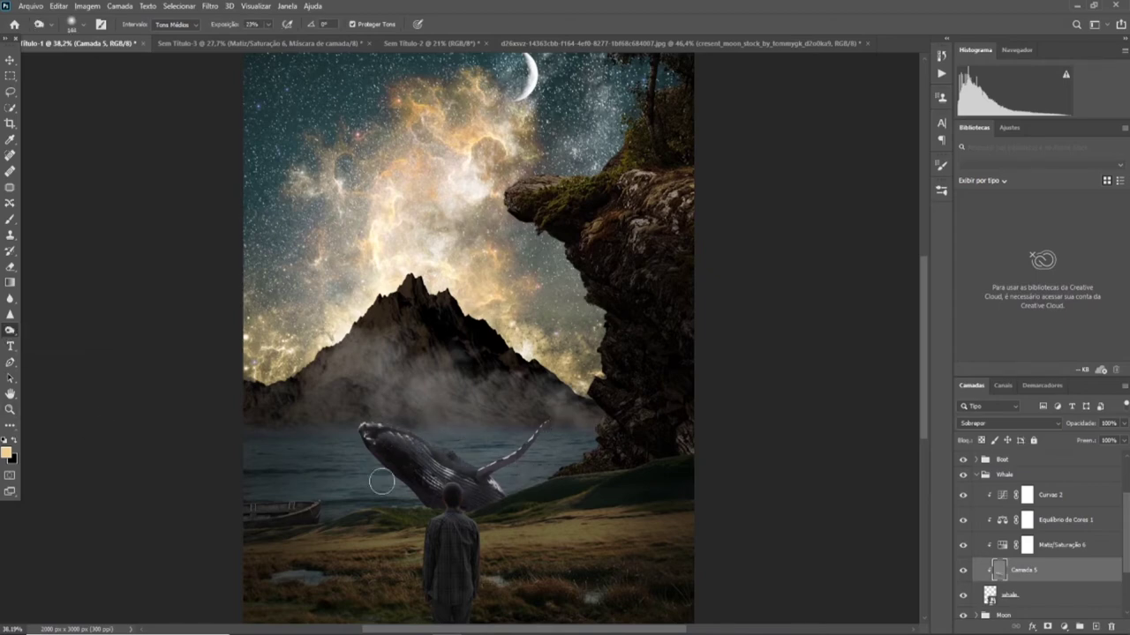
pyautogui.scroll(-4, 381, 482)
# - Add a clipped layer between the whale image and Camada 5, and set its blending mode to Sobrepor
pyautogui.click(1050, 596)
pyautogui.click(1094, 625)
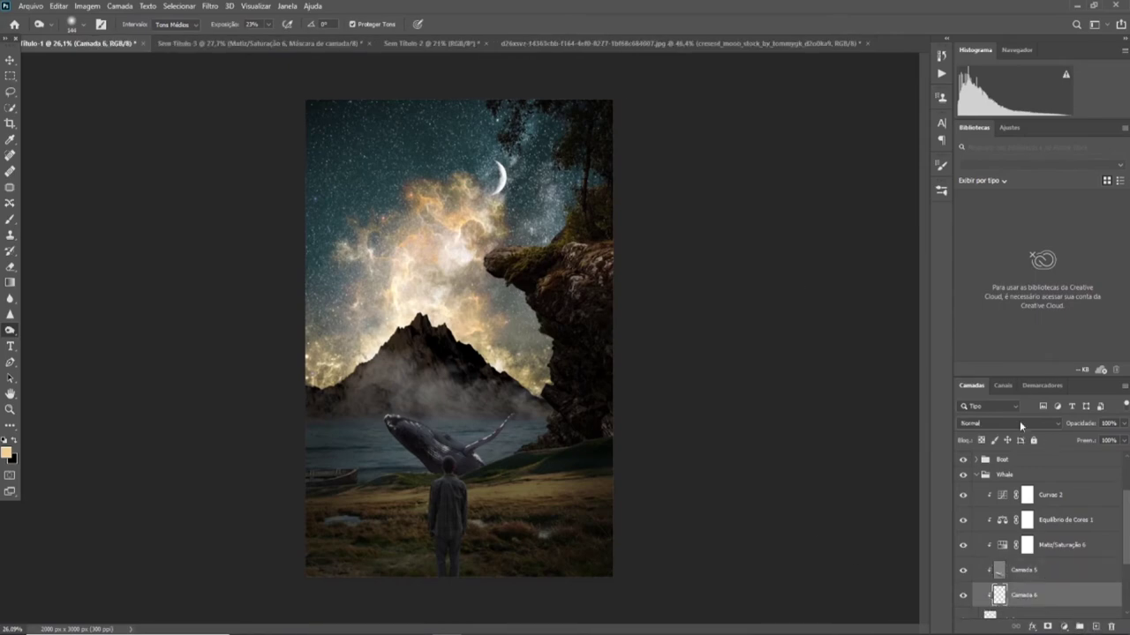
pyautogui.click(1019, 423)
pyautogui.click(982, 477)
# - Paint black shading over the whale's body and fin on Camada 6 with a soft brush at 13% opacity
pyautogui.press('b')
pyautogui.press('x')
pyautogui.scroll(3, 468, 432)
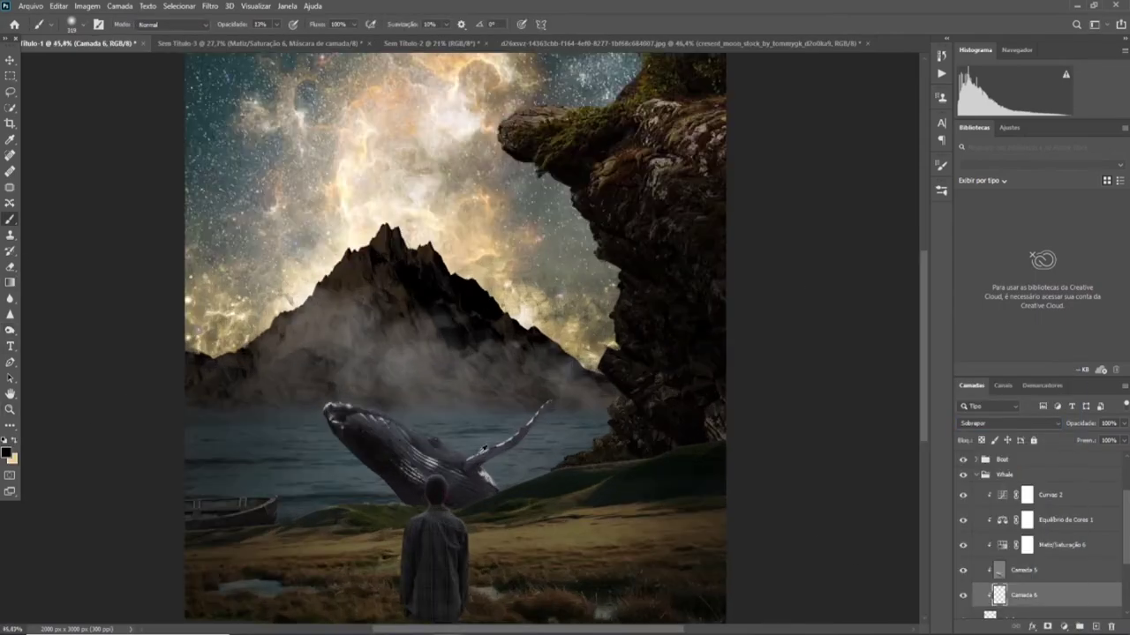
pyautogui.press('x')
pyautogui.scroll(3, 481, 441)
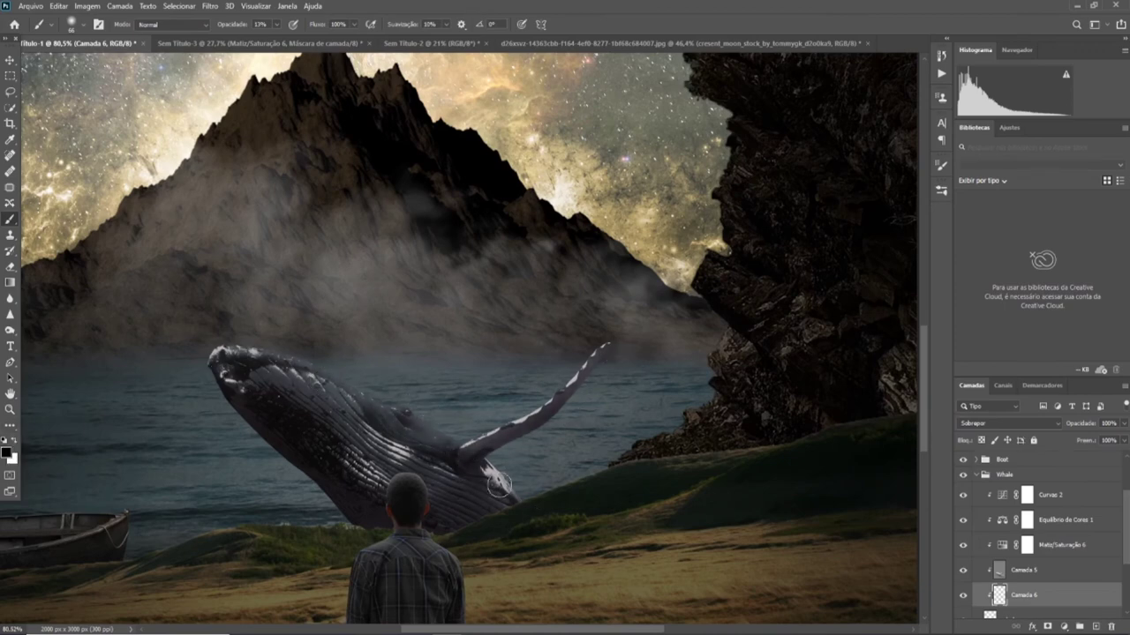
pyautogui.scroll(-4, 363, 377)
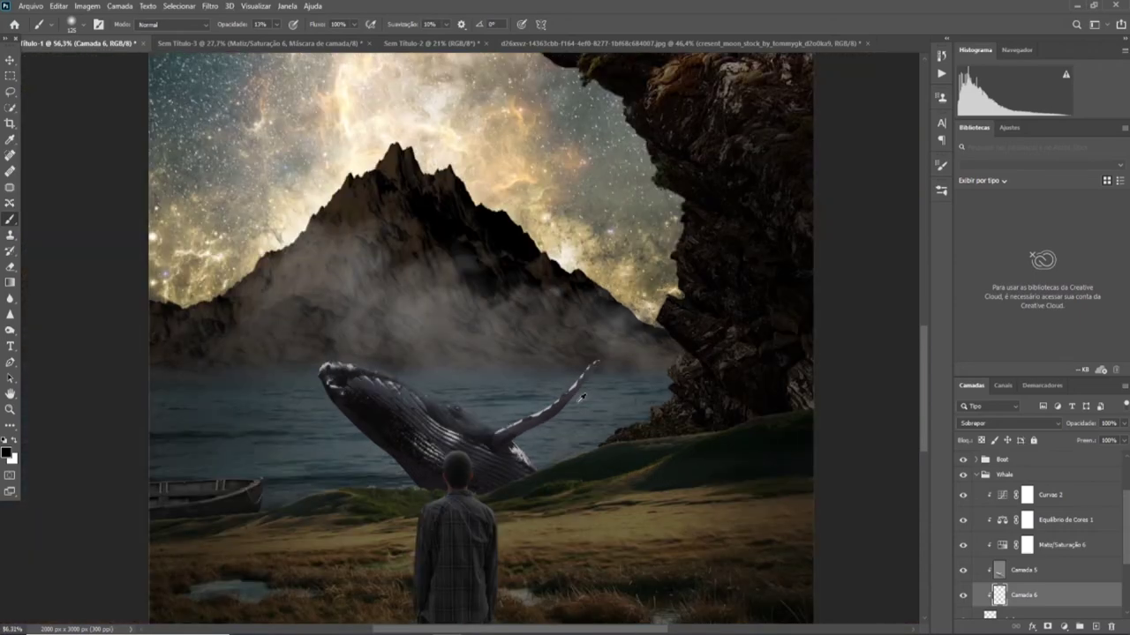
pyautogui.scroll(-1, 1074, 582)
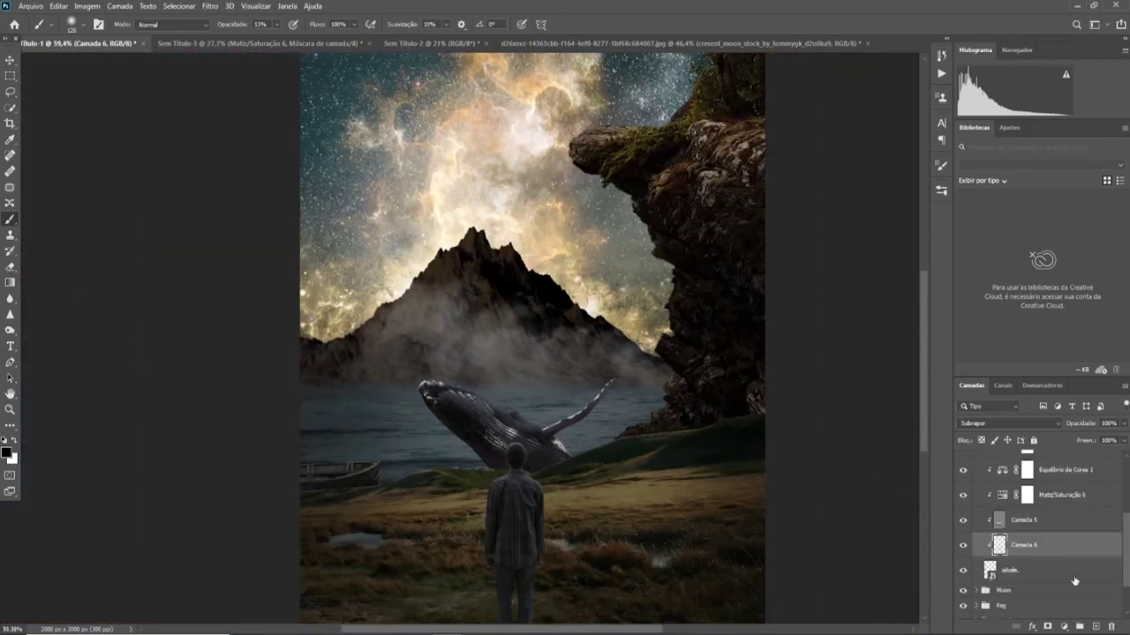
# - Add another clipped layer beneath Camada 6, directly above the whale image, and set its mode to Sobrepor
pyautogui.keyDown('ctrl'); pyautogui.click(1094, 626); pyautogui.keyUp('ctrl')
pyautogui.click(1011, 424)
pyautogui.click(996, 477)
# - Choose a warm yellow and paint light along the whale's upper edge on Camada 7 at 51% brush opacity
pyautogui.keyDown('alt'); pyautogui.click(514, 216); pyautogui.keyUp('alt')
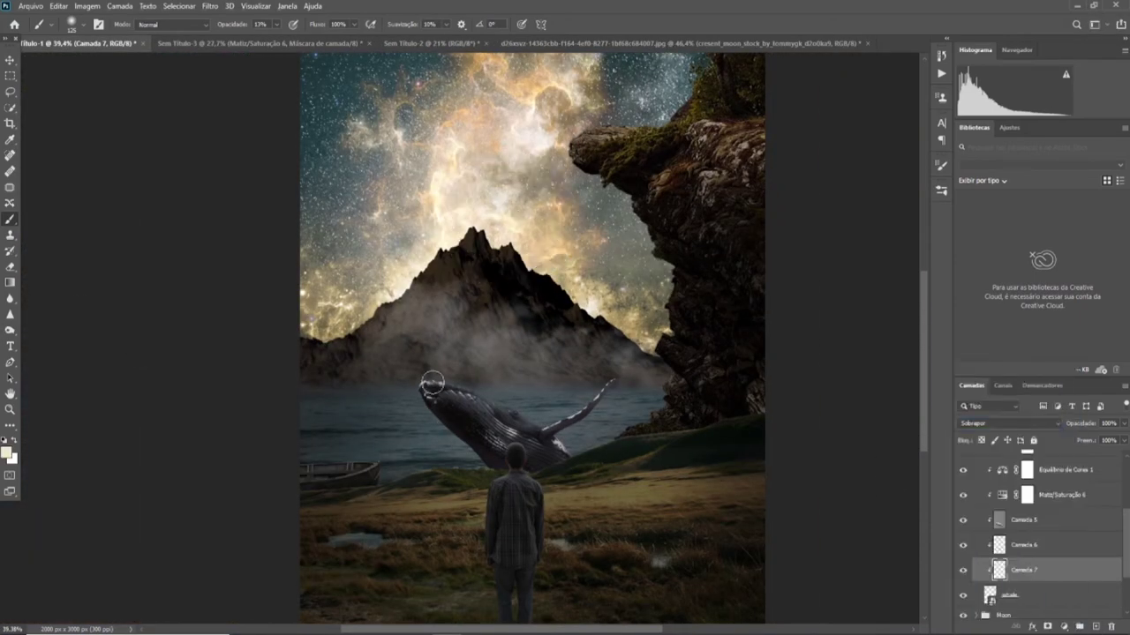
pyautogui.moveTo(234, 24); pyautogui.dragTo(241, 25)
pyautogui.moveTo(489, 371); pyautogui.dragTo(496, 370)
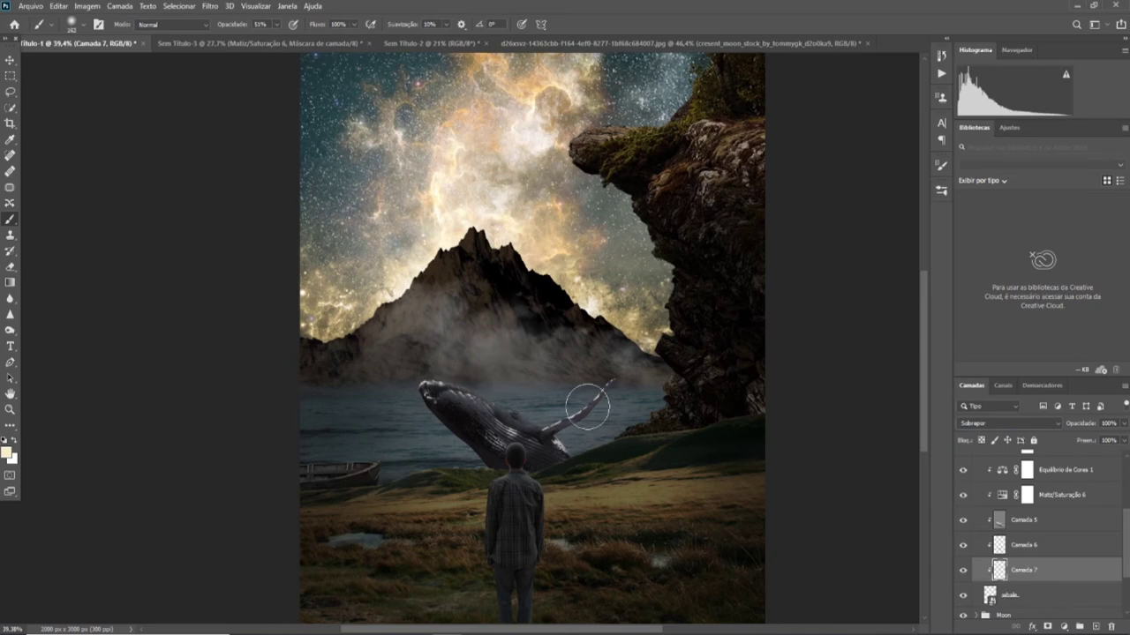
pyautogui.click(6, 452)
pyautogui.click(875, 182)
pyautogui.click(1051, 175)
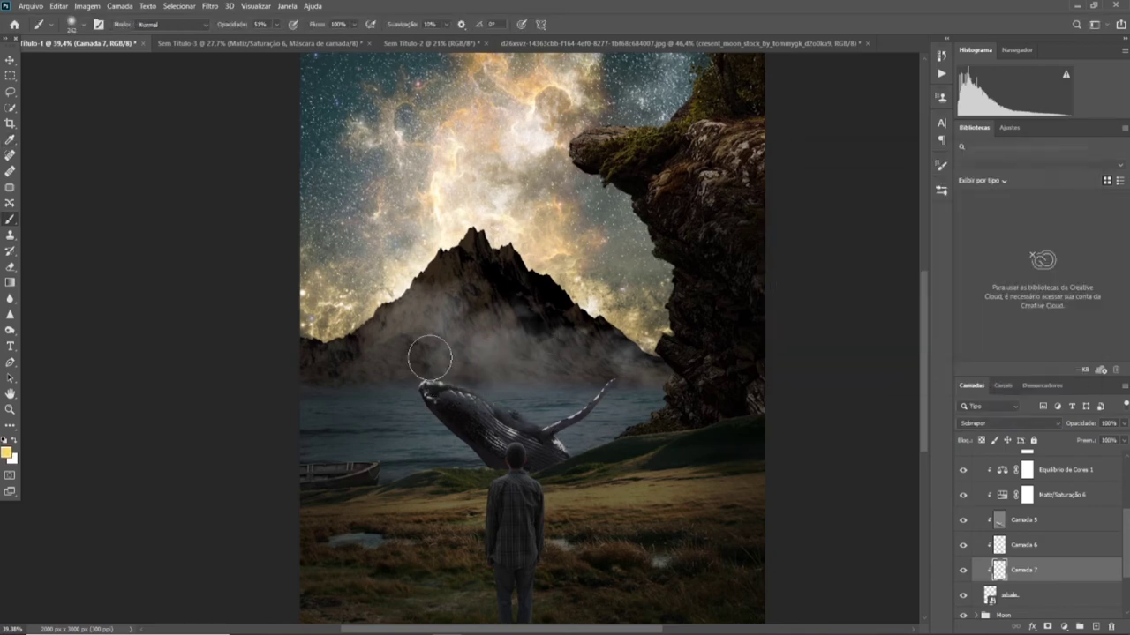
pyautogui.scroll(-3, 653, 456)
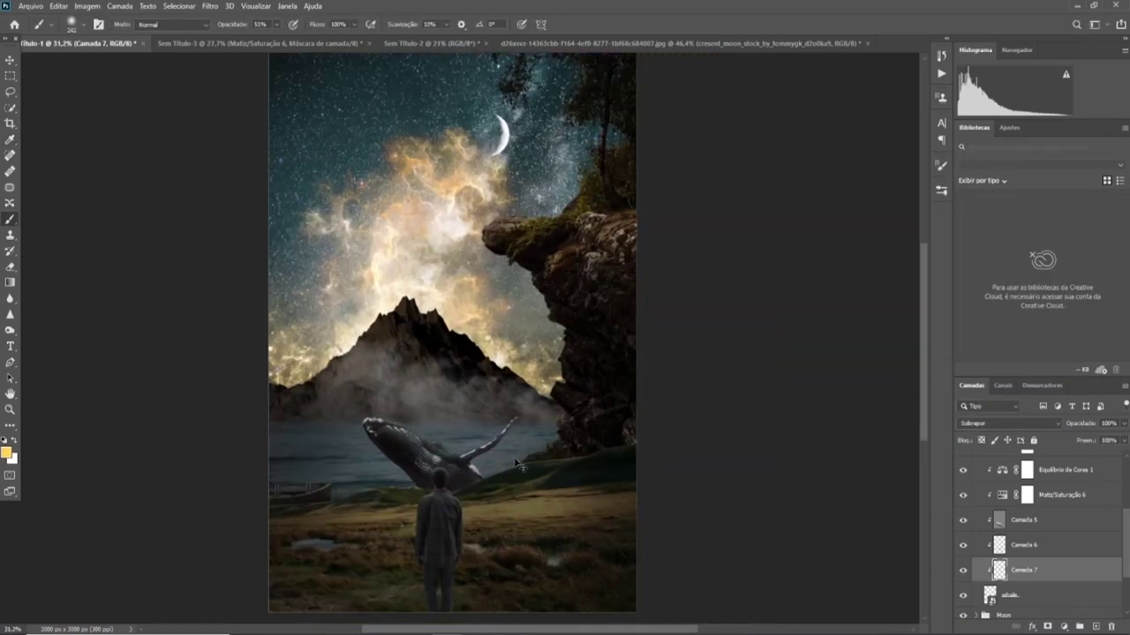
# - Try the Luz Brilhante blending mode on Camada 7 and compare it with Sobrepor across the whole composition
pyautogui.scroll(3, 481, 461)
pyautogui.click(998, 425)
pyautogui.click(970, 477)
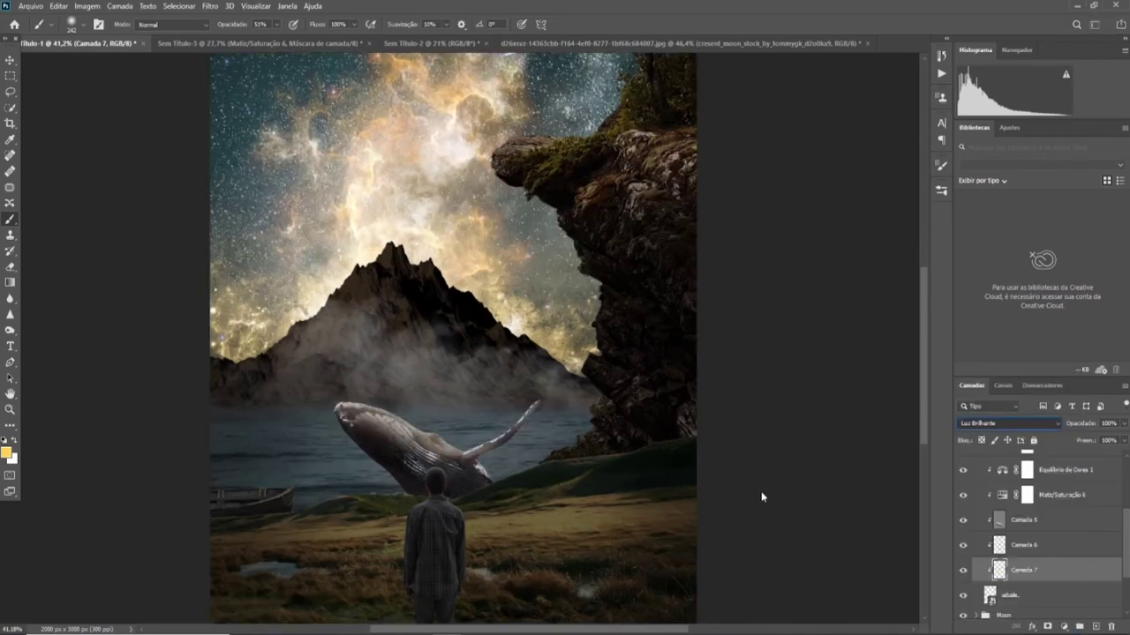
pyautogui.scroll(-2, 518, 424)
pyautogui.scroll(-1, 701, 424)
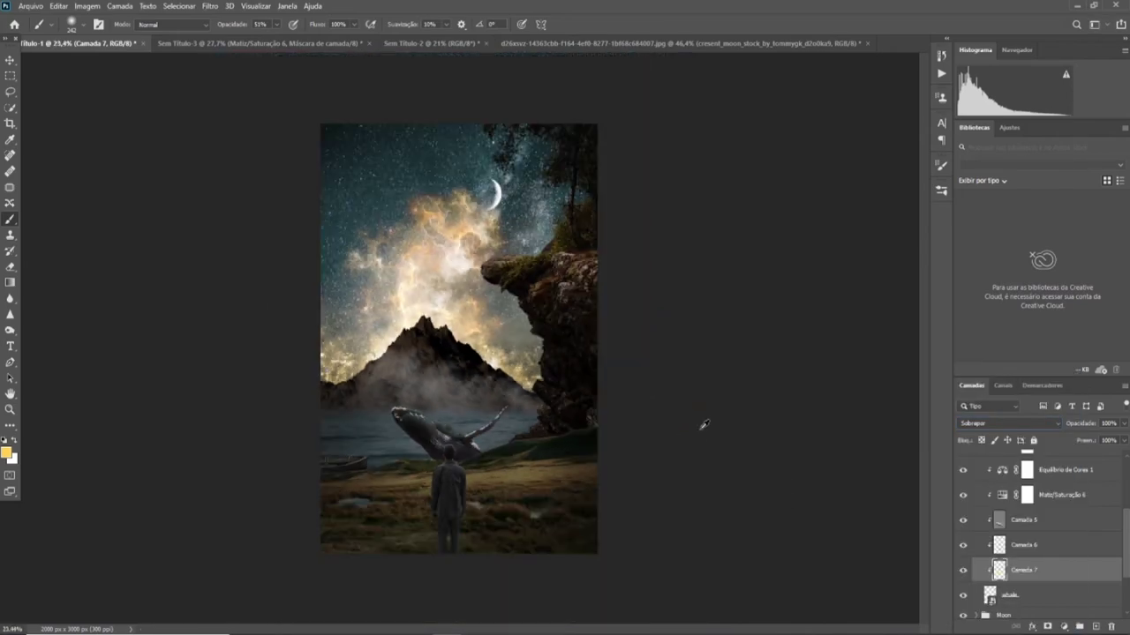
pyautogui.scroll(1, 615, 397)
pyautogui.scroll(-2, 627, 418)
pyautogui.scroll(1, 672, 434)
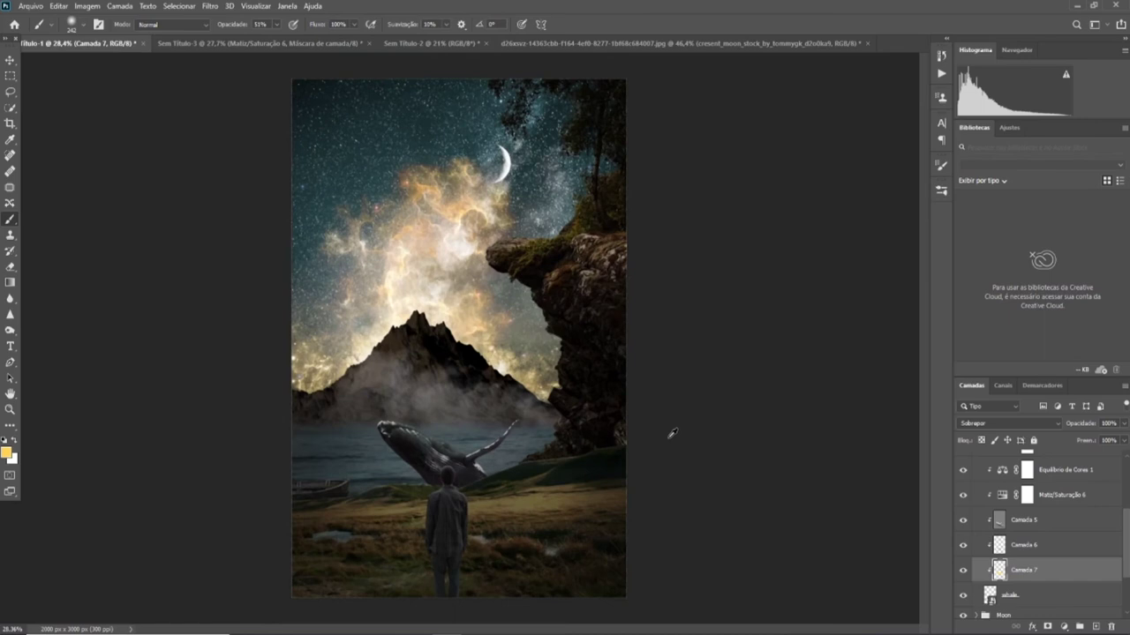
# - Collapse the Whale group, open the Men group and add a clipped layer directly above the man's image
pyautogui.click(13, 61)
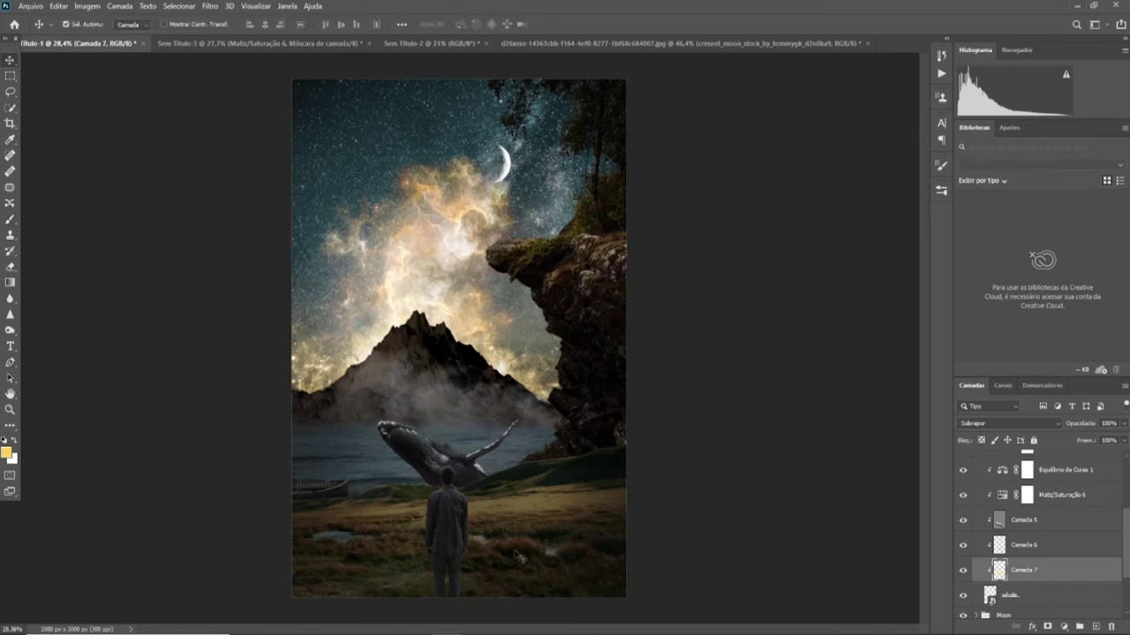
pyautogui.scroll(2, 983, 530)
pyautogui.click(979, 511)
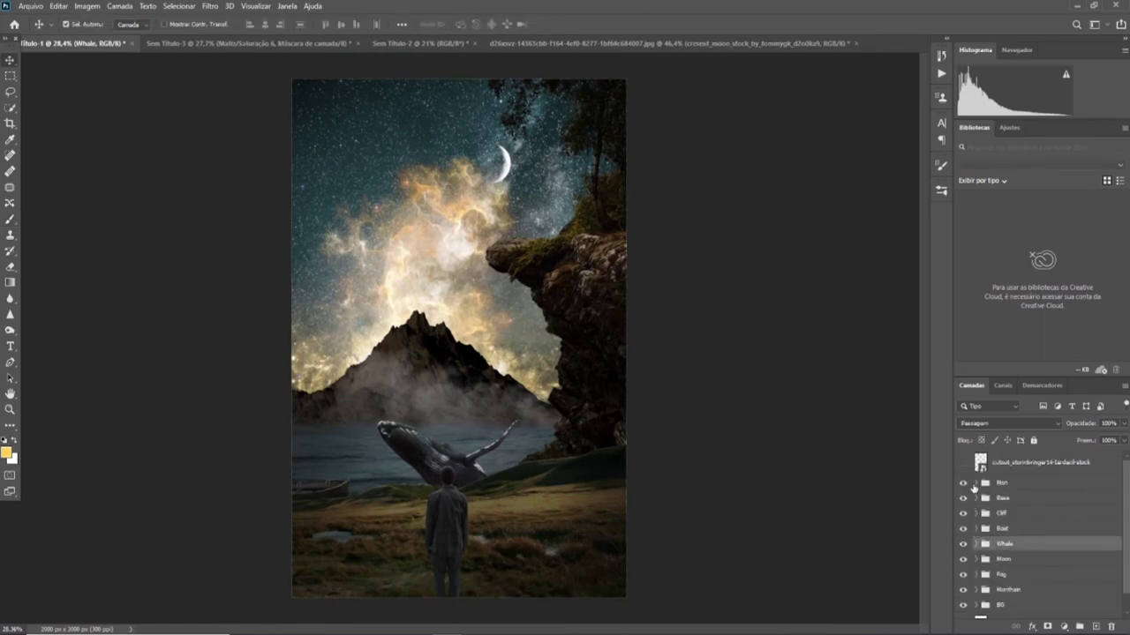
pyautogui.click(975, 482)
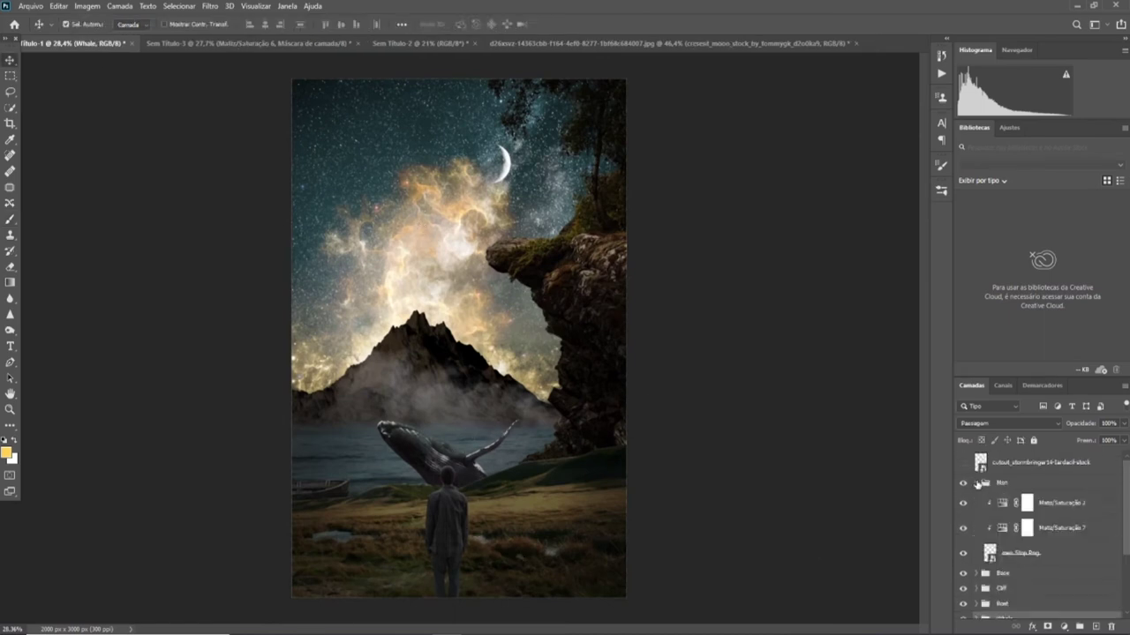
pyautogui.click(1055, 547)
pyautogui.click(1095, 626)
# - Fill the new Camada 8 with gray and set its blending mode to Sobrepor
pyautogui.click(59, 8)
pyautogui.click(89, 194)
pyautogui.press('Return')
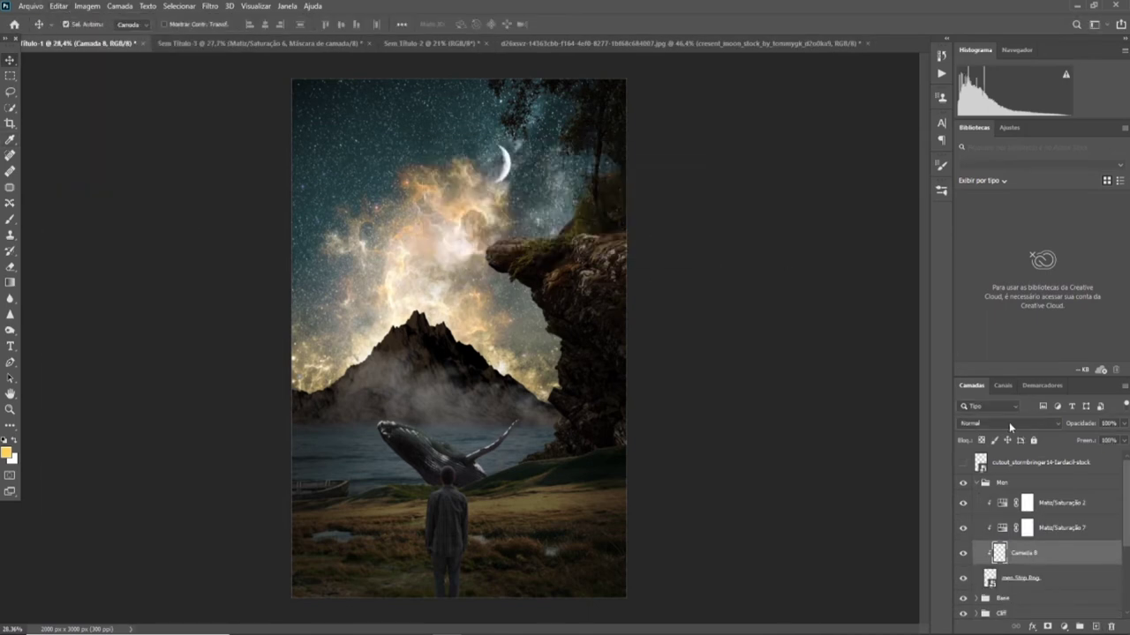
pyautogui.click(1010, 424)
pyautogui.click(980, 472)
# - Burn the man's head, shirt and trousers on Camada 8, using midtones at 23% exposure
pyautogui.press('o')
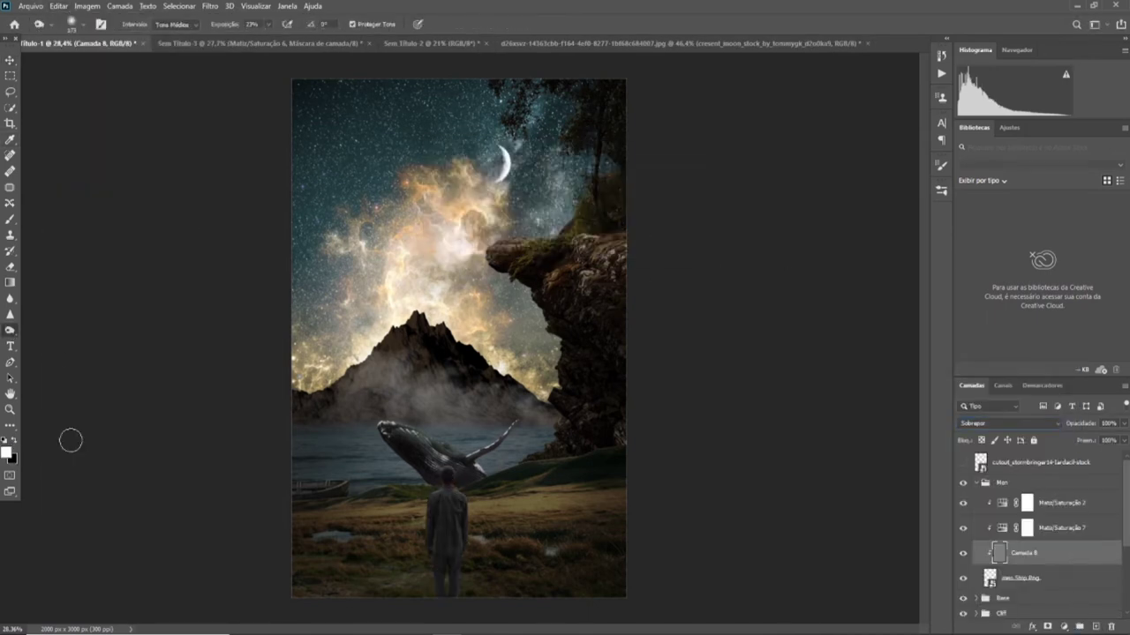
pyautogui.press('x')
pyautogui.scroll(3, 456, 504)
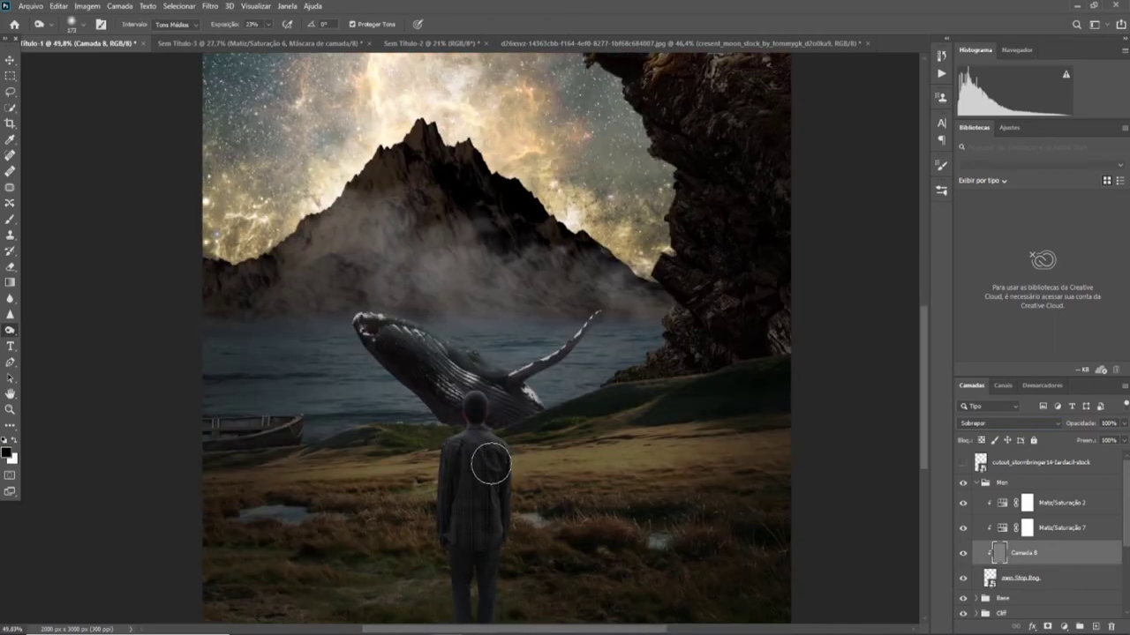
pyautogui.scroll(-2, 533, 555)
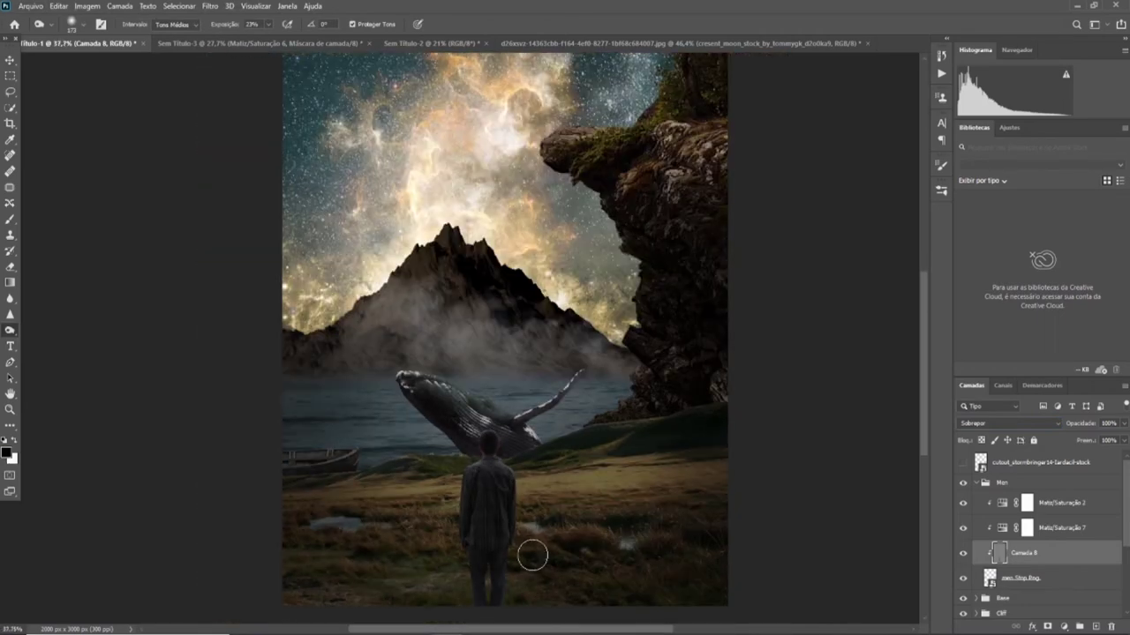
pyautogui.scroll(8, 499, 449)
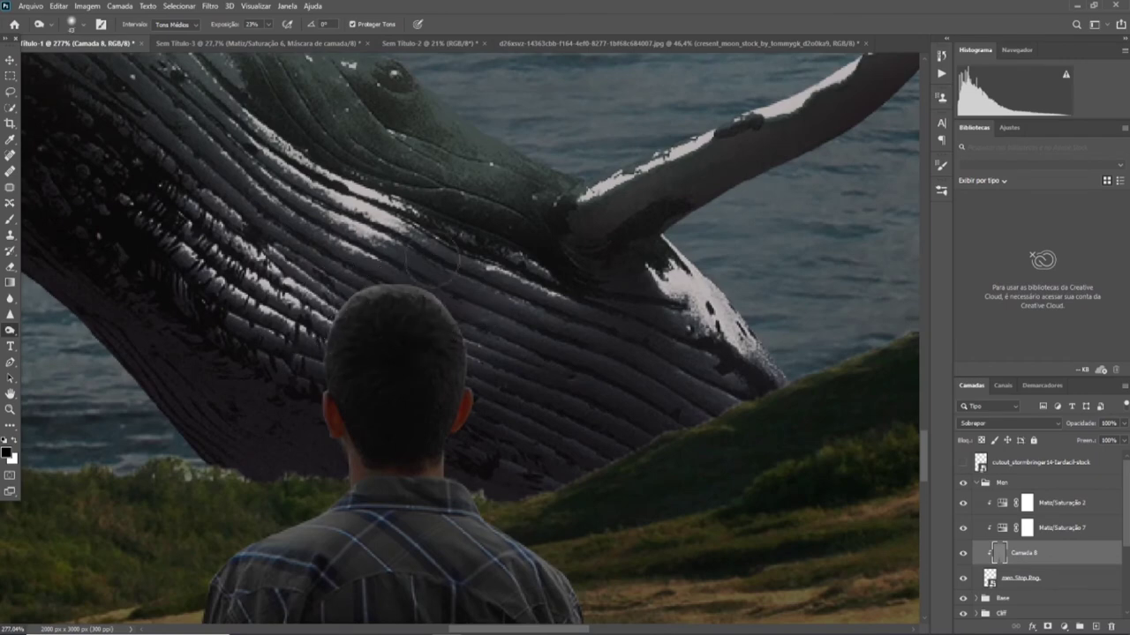
pyautogui.scroll(-5, 320, 495)
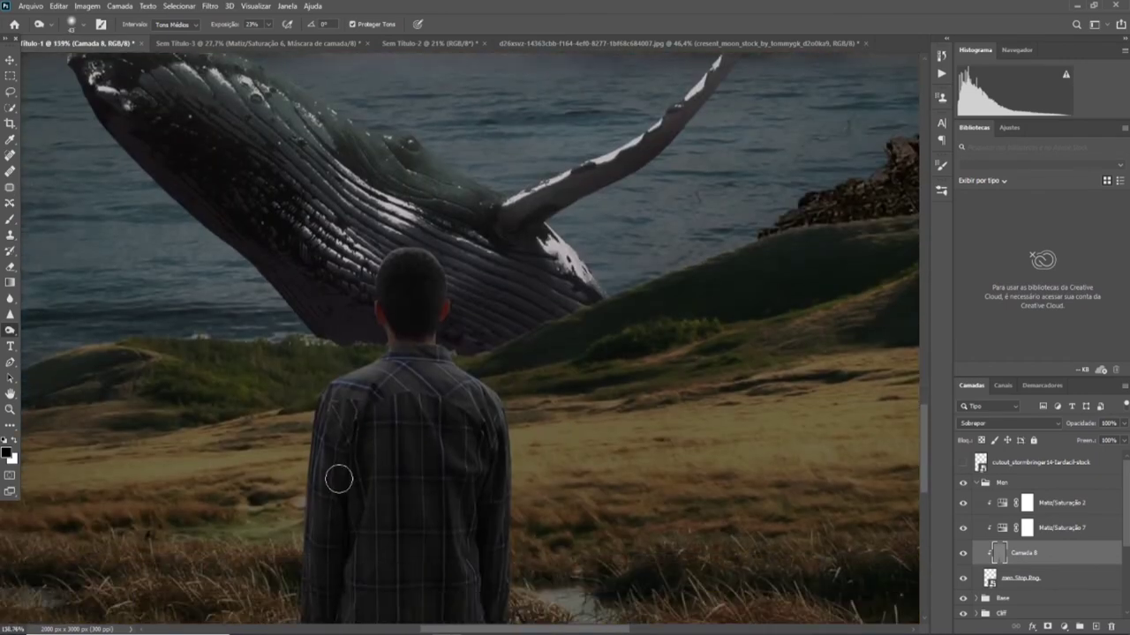
pyautogui.scroll(-2, 402, 459)
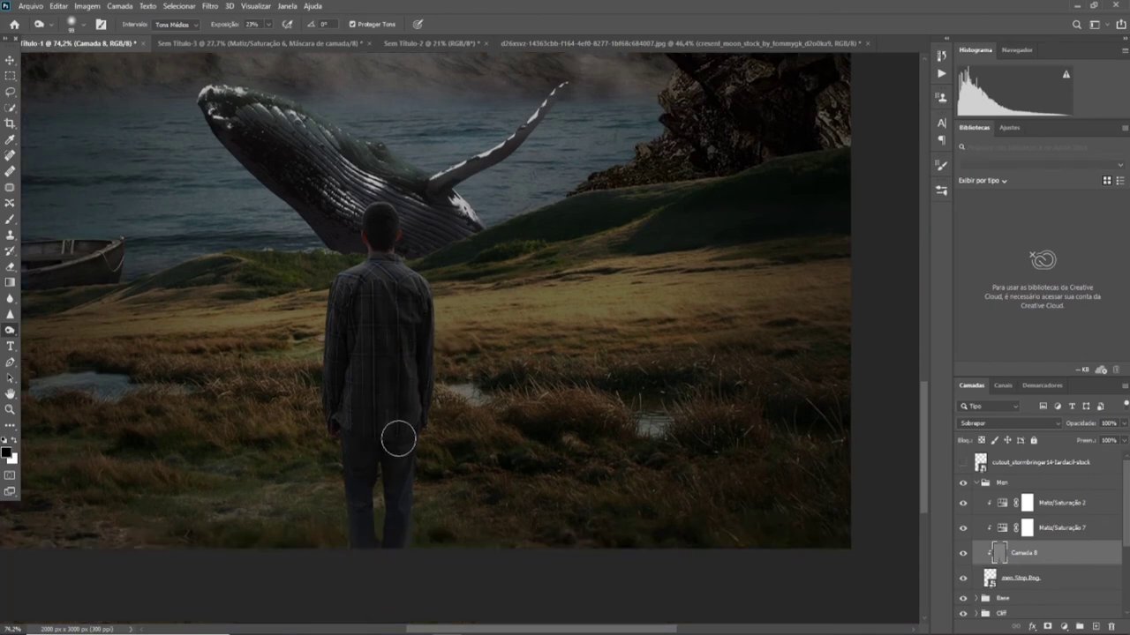
pyautogui.scroll(-5, 362, 501)
pyautogui.scroll(3, 493, 490)
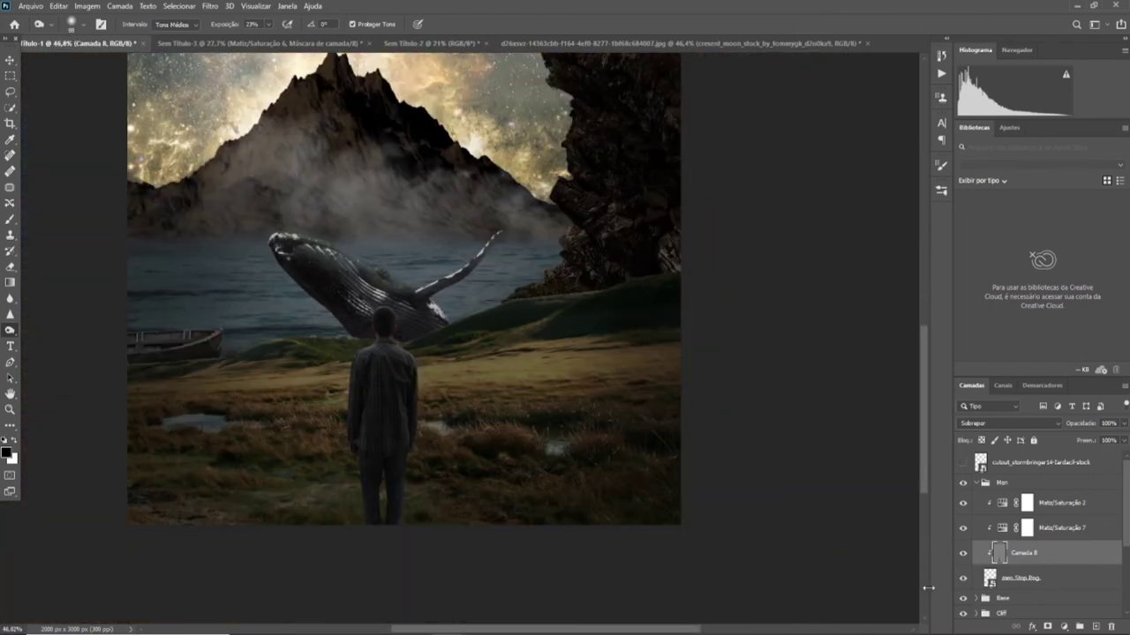
# - Add an empty layer directly beneath the man's image, above the Base group
pyautogui.scroll(-2, 1054, 530)
pyautogui.click(1093, 627)
pyautogui.click(1094, 625)
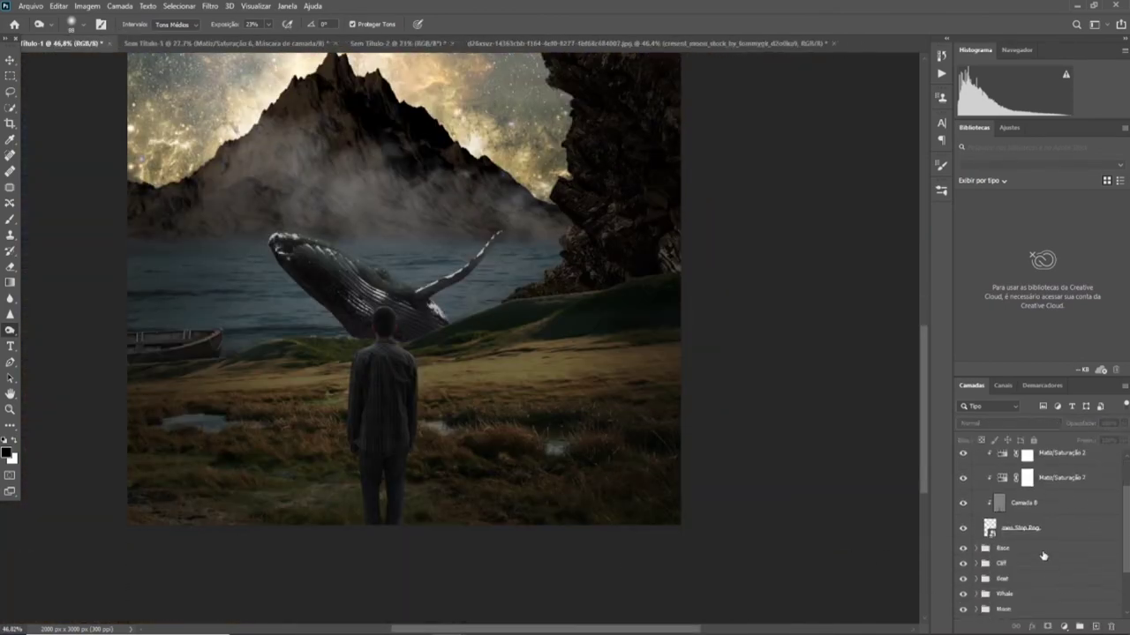
# - Sample a pale tone from the nebula and paint a soft rim light around the man's head on Camada 9 at 51% opacity
pyautogui.click(12, 438)
pyautogui.scroll(1, 333, 174)
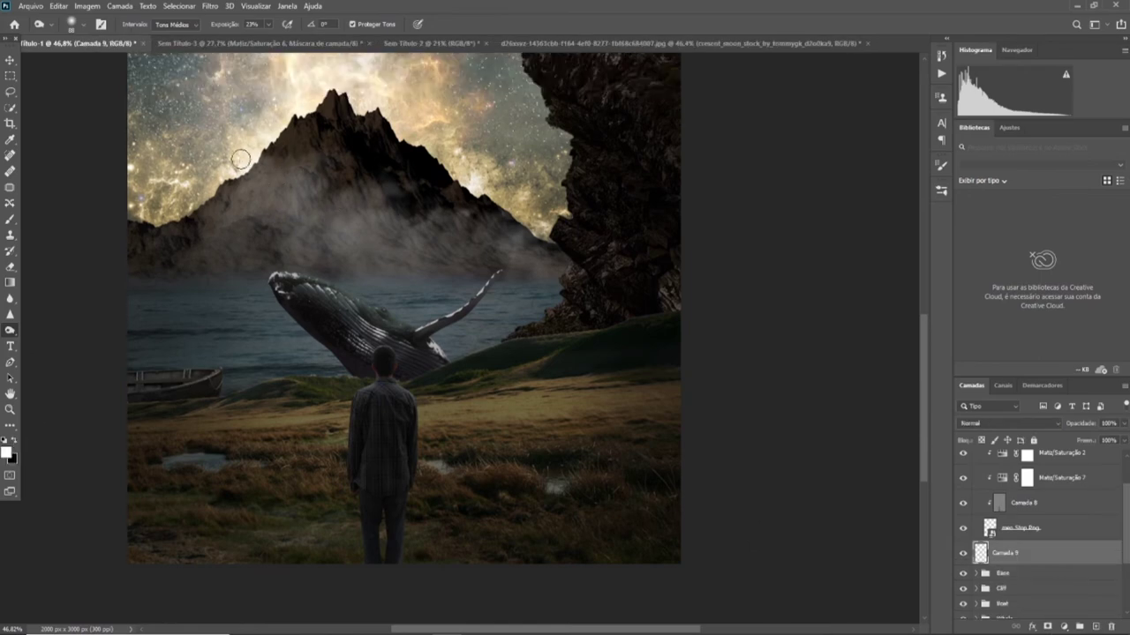
pyautogui.click(11, 219)
pyautogui.keyDown('alt'); pyautogui.click(258, 137); pyautogui.keyUp('alt')
pyautogui.moveTo(389, 366); pyautogui.dragTo(389, 406)
pyautogui.hotkey('ctrl', 'z')
pyautogui.scroll(6, 394, 389)
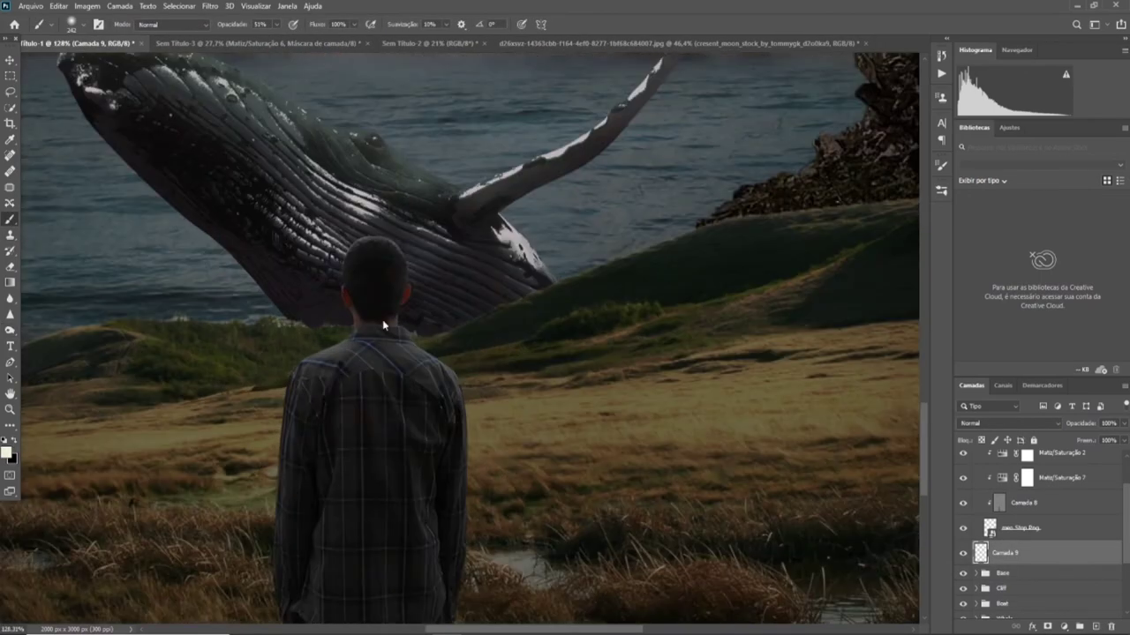
pyautogui.scroll(2, 373, 255)
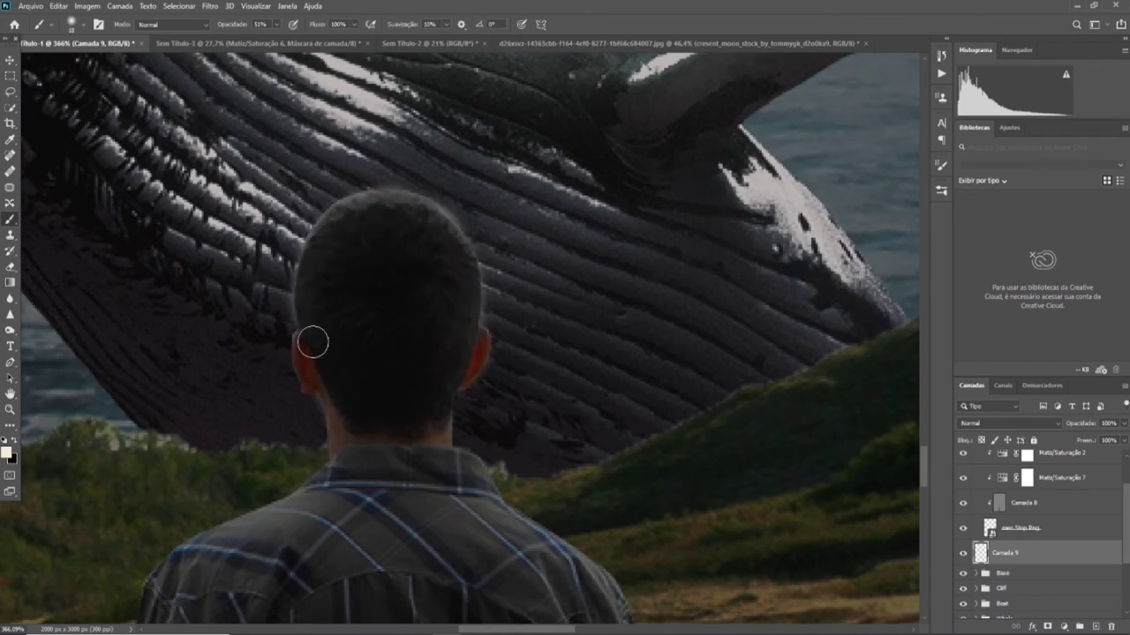
pyautogui.scroll(-10, 363, 396)
pyautogui.scroll(10, 334, 352)
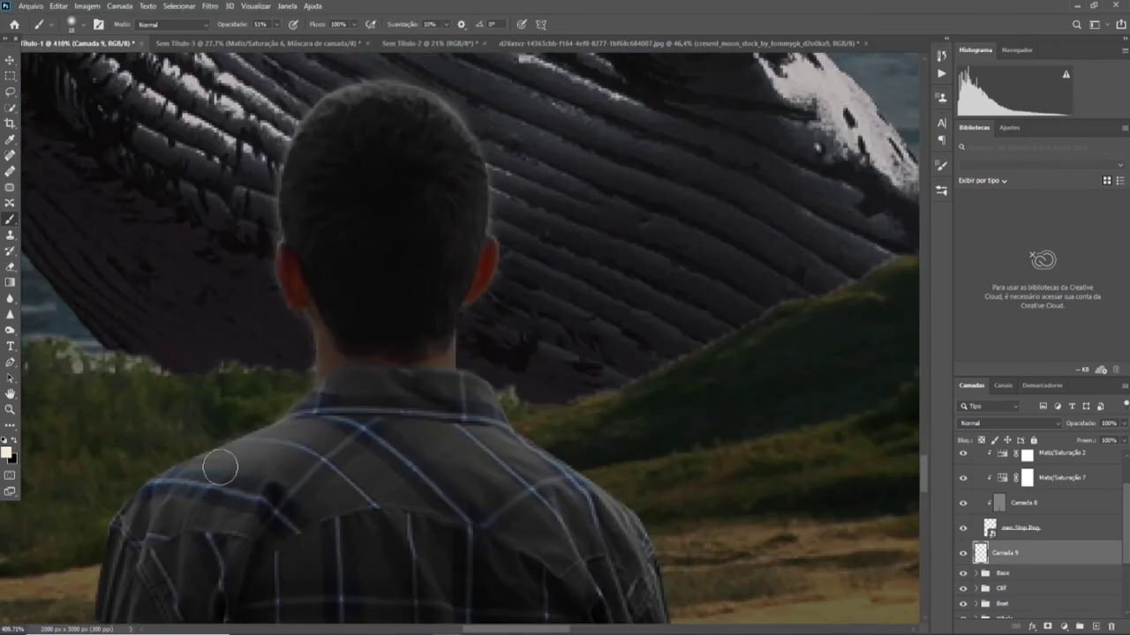
# - Paint the soft rim light along the man's left shoulder and down the outer edge of his left sleeve on Camada 9
pyautogui.scroll(-2, 216, 511)
pyautogui.scroll(-1, 221, 358)
pyautogui.scroll(-8, 336, 479)
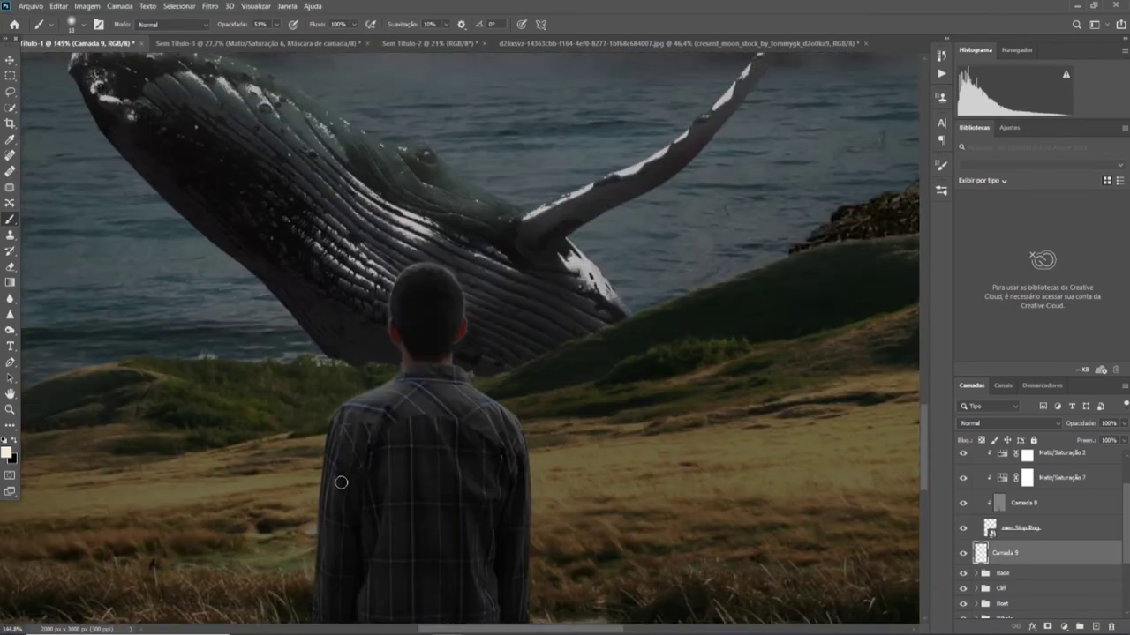
pyautogui.scroll(8, 353, 263)
pyautogui.scroll(2, 353, 263)
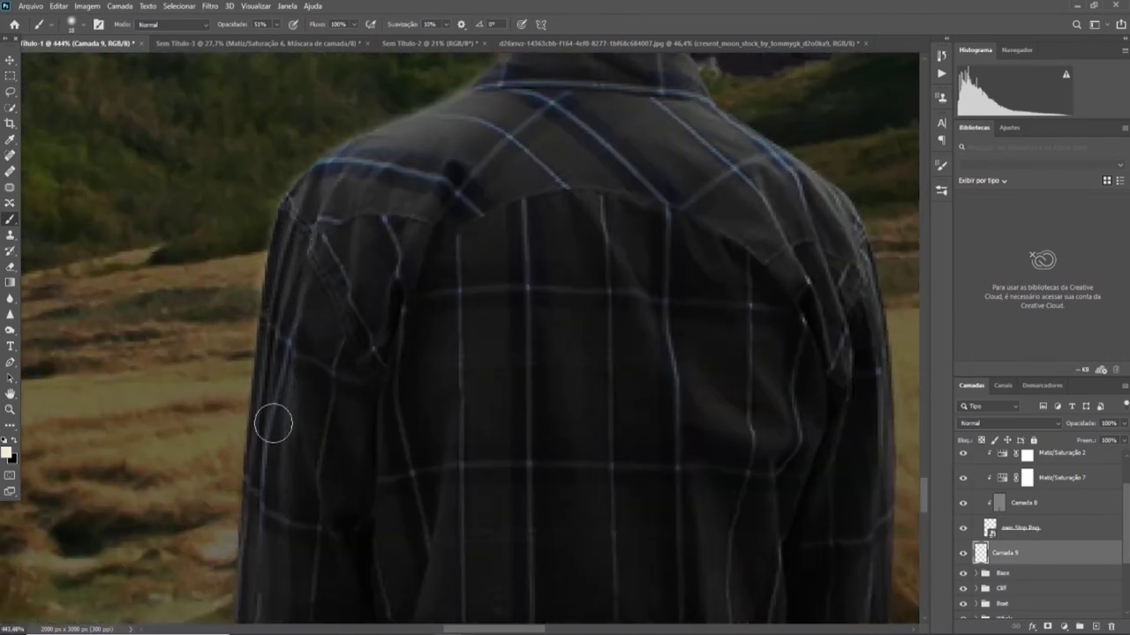
pyautogui.scroll(2, 304, 157)
pyautogui.scroll(-2, 298, 361)
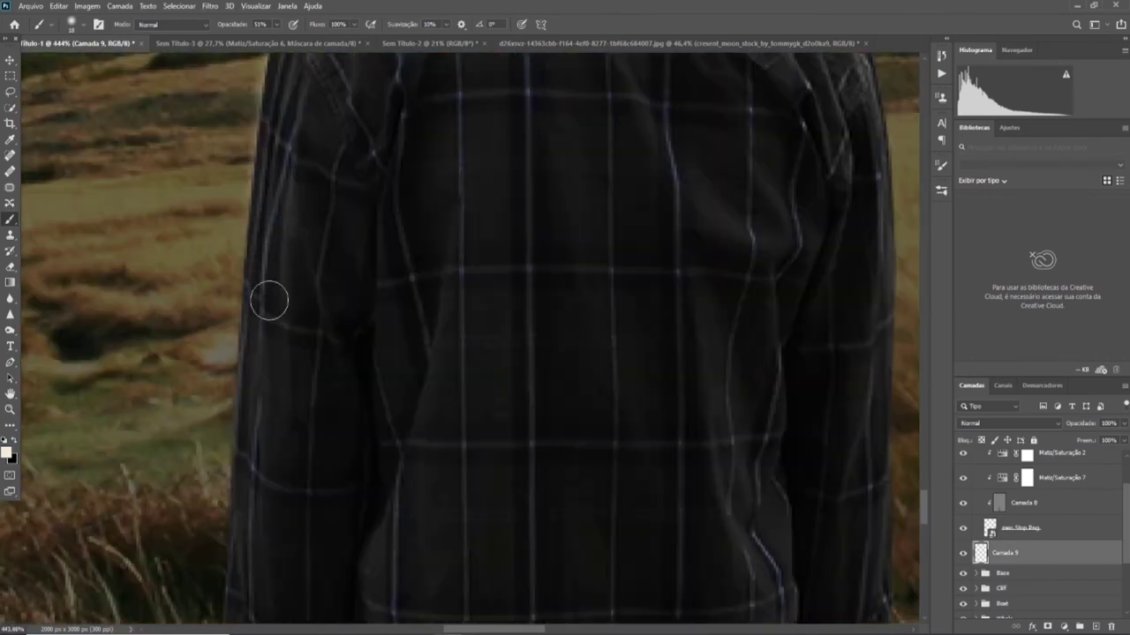
pyautogui.scroll(-8, 353, 524)
pyautogui.scroll(7, 282, 280)
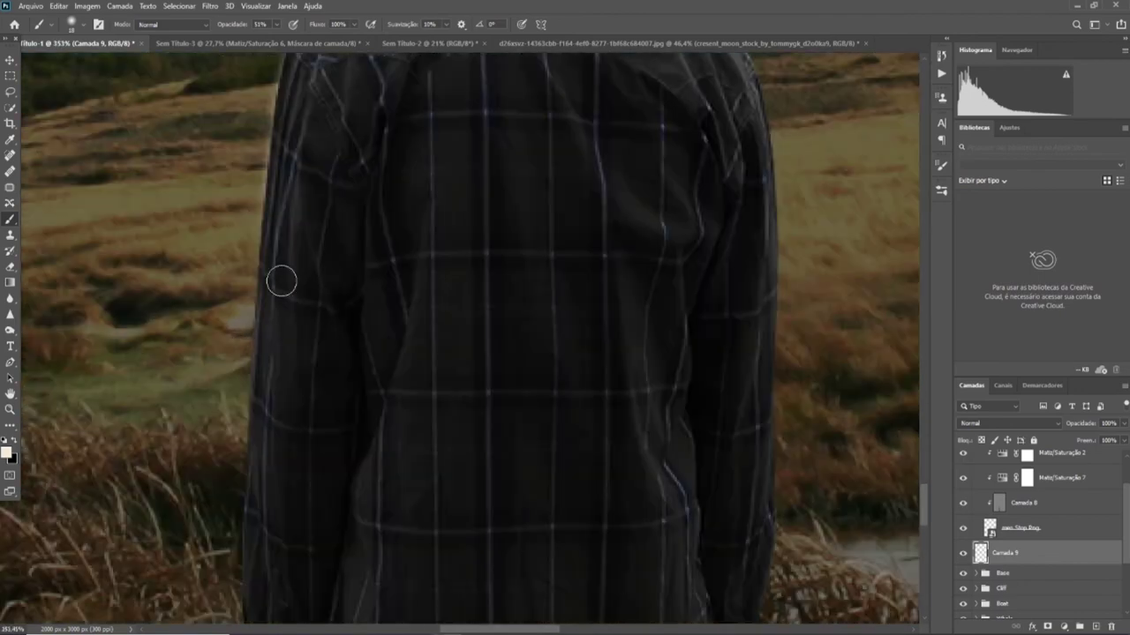
pyautogui.scroll(-2, 276, 512)
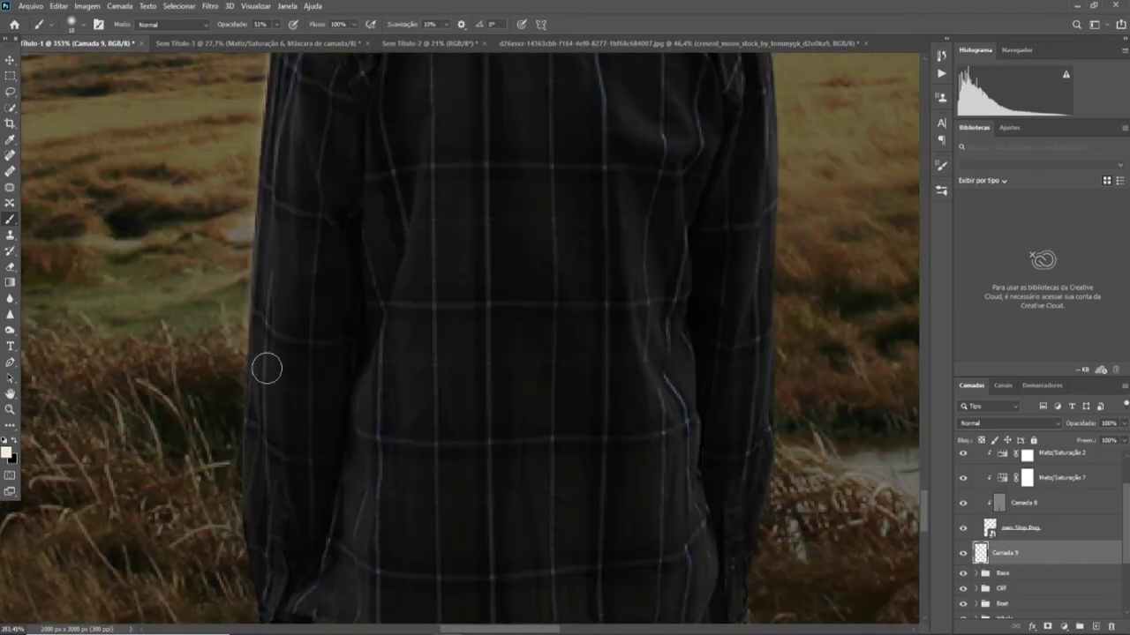
# - Continue the rim light on Camada 9 down the man's left cuff and along the edges of his trouser legs
pyautogui.scroll(-8, 265, 462)
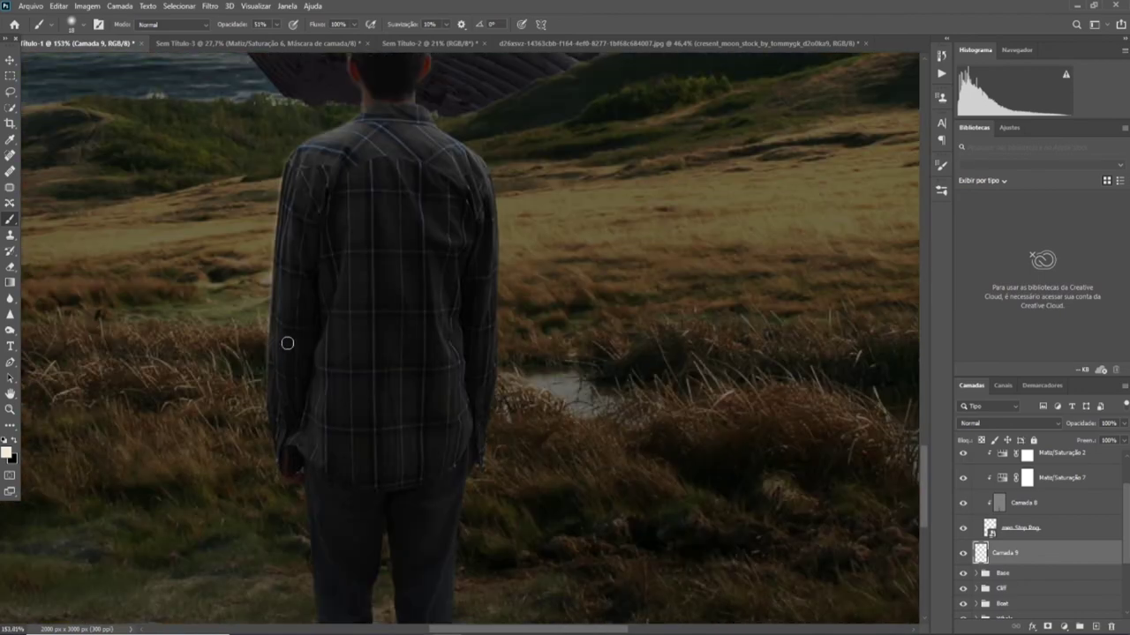
pyautogui.scroll(8, 205, 104)
pyautogui.scroll(-3, 212, 133)
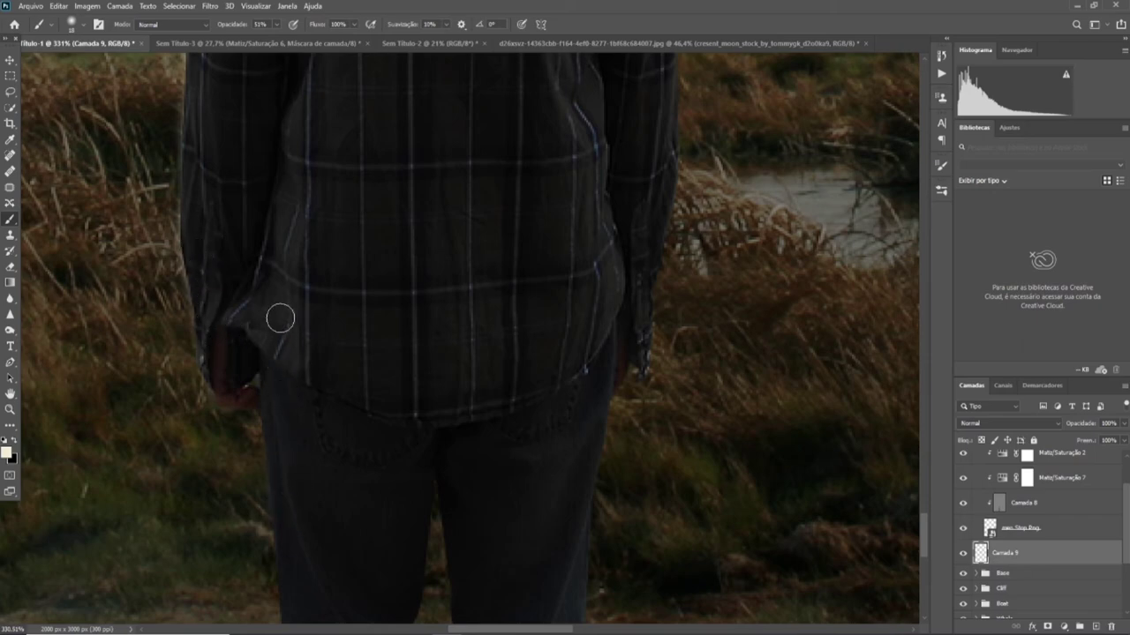
pyautogui.scroll(-5, 280, 318)
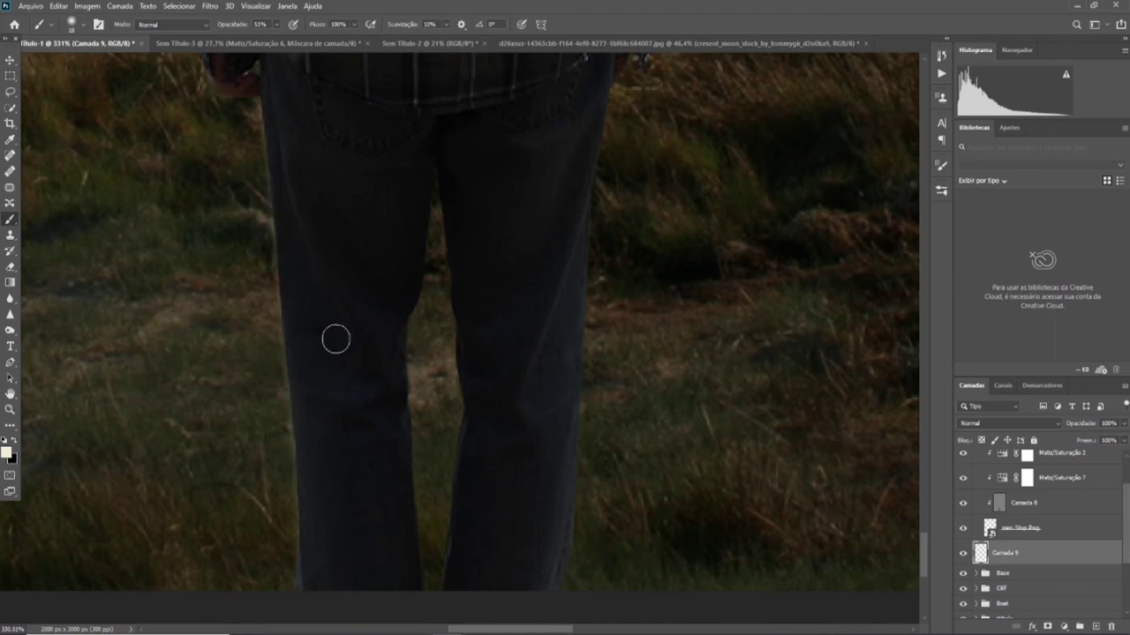
pyautogui.scroll(-3, 335, 338)
pyautogui.moveTo(460, 125); pyautogui.dragTo(472, 208)
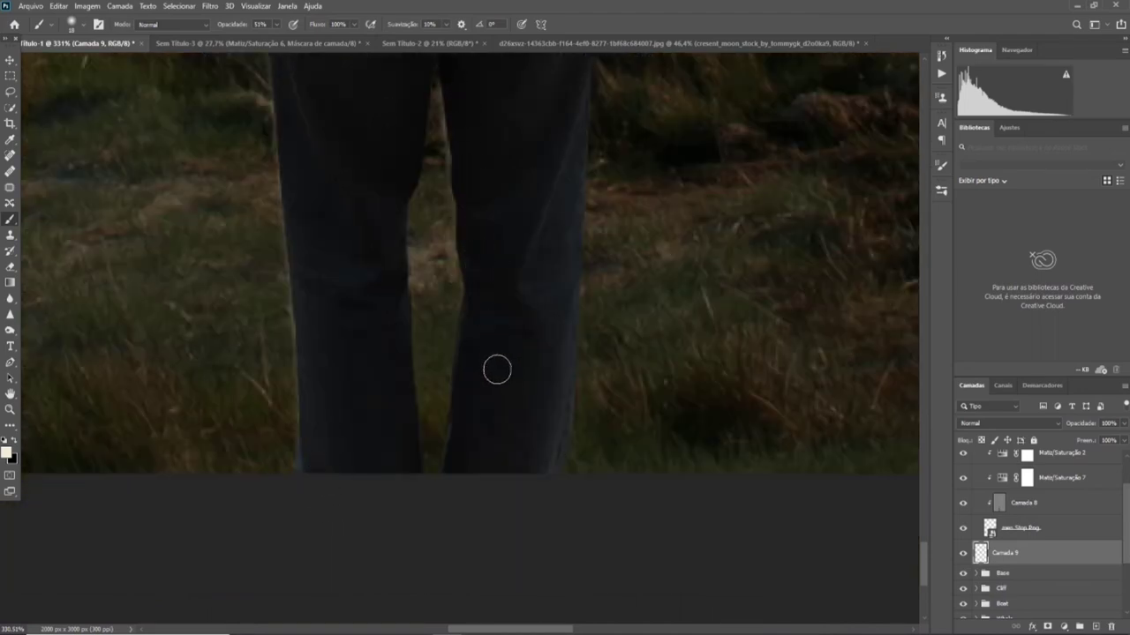
# - Paint the rim light along the man's right shoulder and the outer edge of his right sleeve on Camada 9
pyautogui.scroll(-6, 484, 316)
pyautogui.scroll(4, 490, 190)
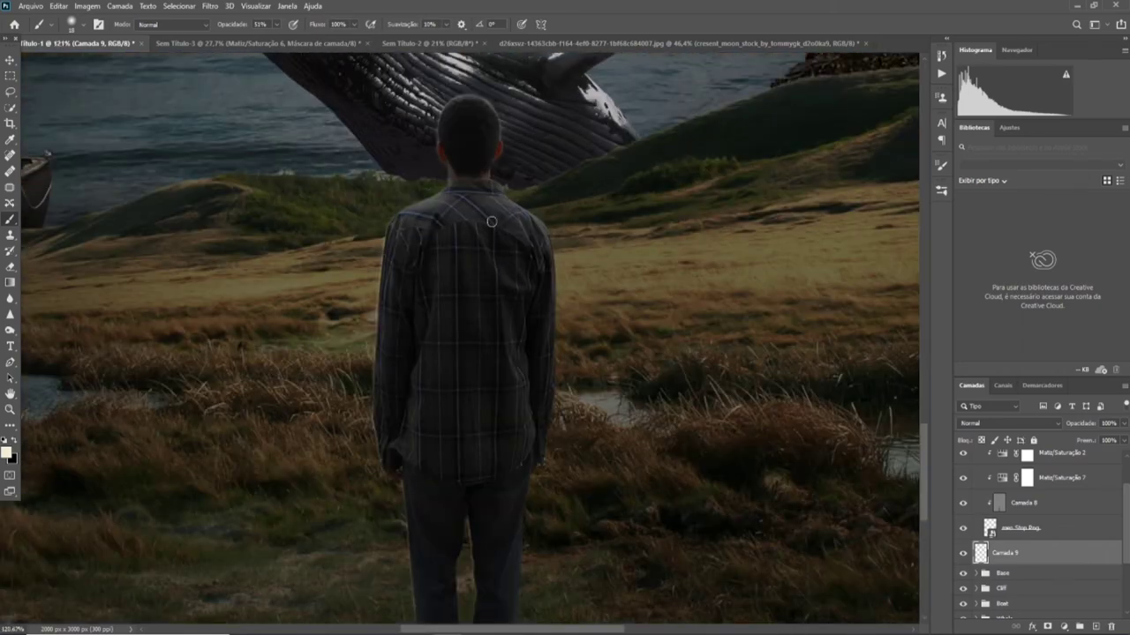
pyautogui.scroll(3, 495, 188)
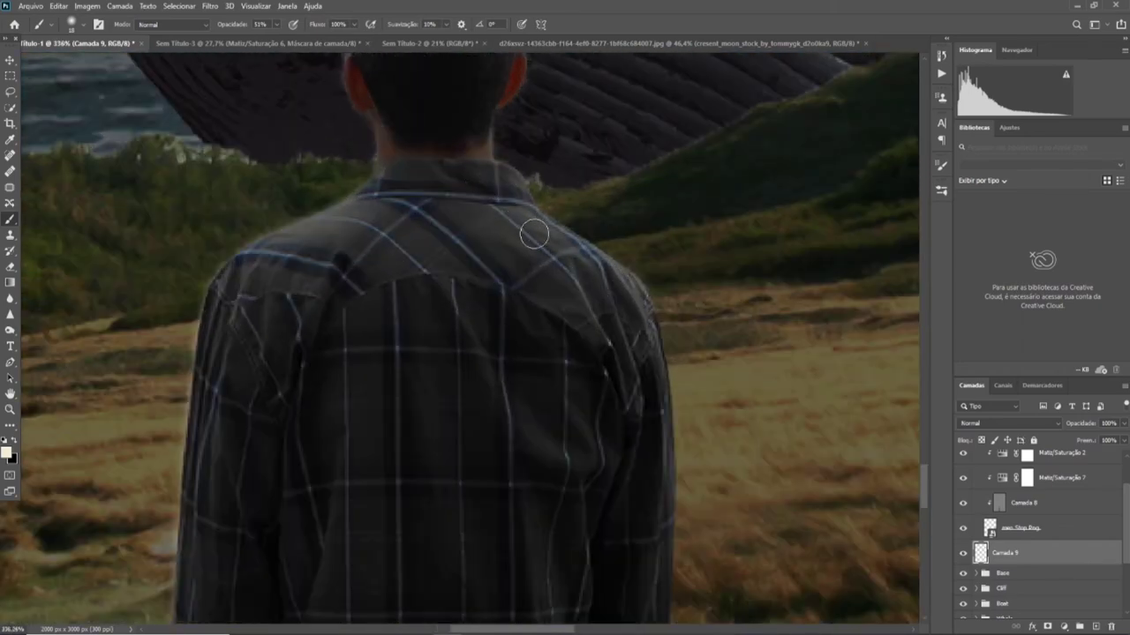
pyautogui.scroll(-3, 628, 361)
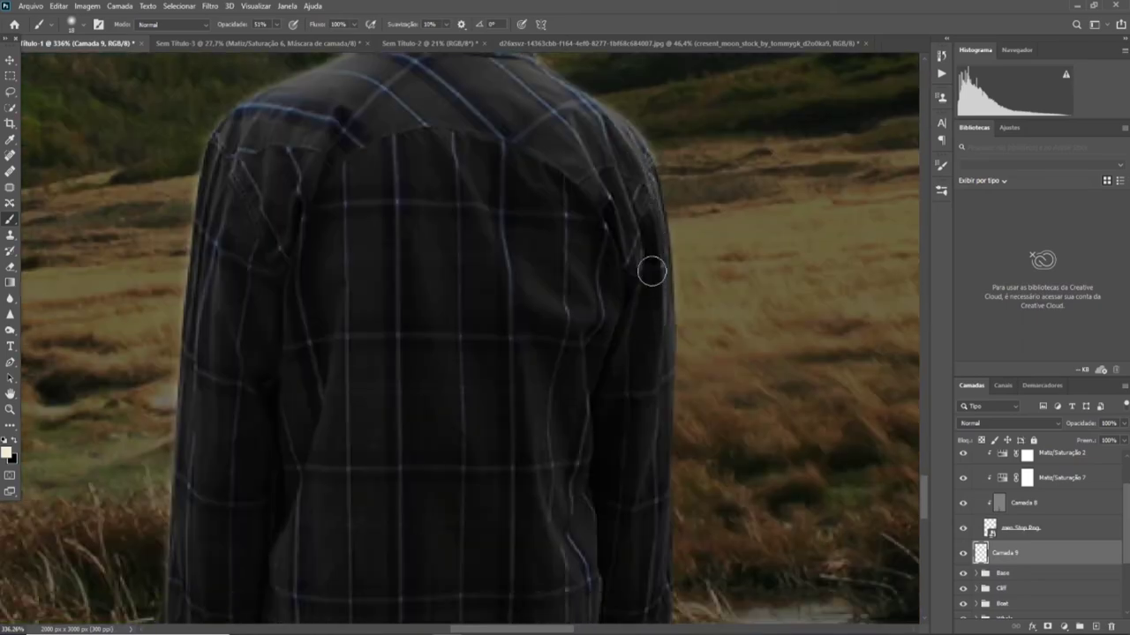
pyautogui.scroll(-3, 646, 216)
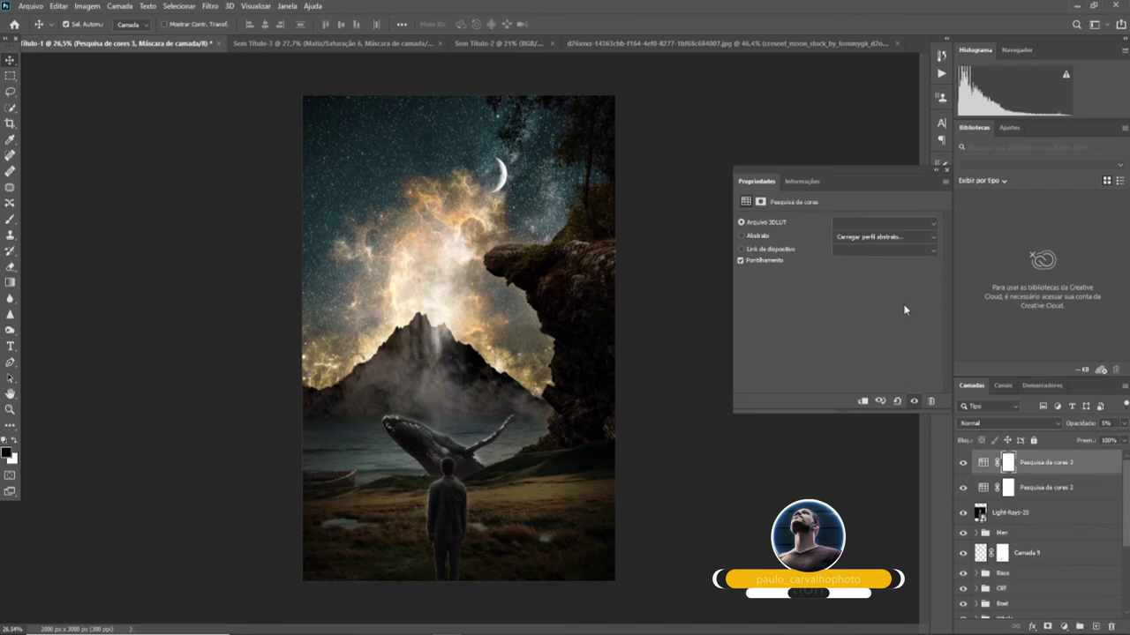
# - Add another Color Lookup adjustment above Pesquisa de cores 3 with the Candlelight.CUBE 3D LUT, and reduce its opacity strongly
pyautogui.click(885, 224)
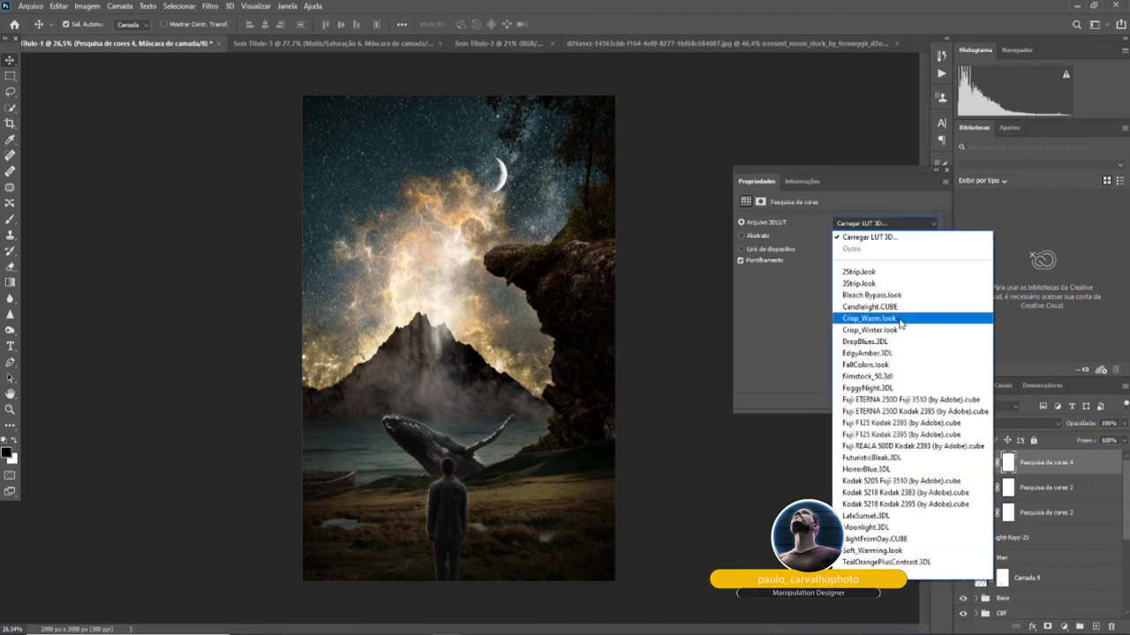
pyautogui.click(900, 320)
pyautogui.click(892, 223)
pyautogui.click(882, 341)
pyautogui.click(889, 225)
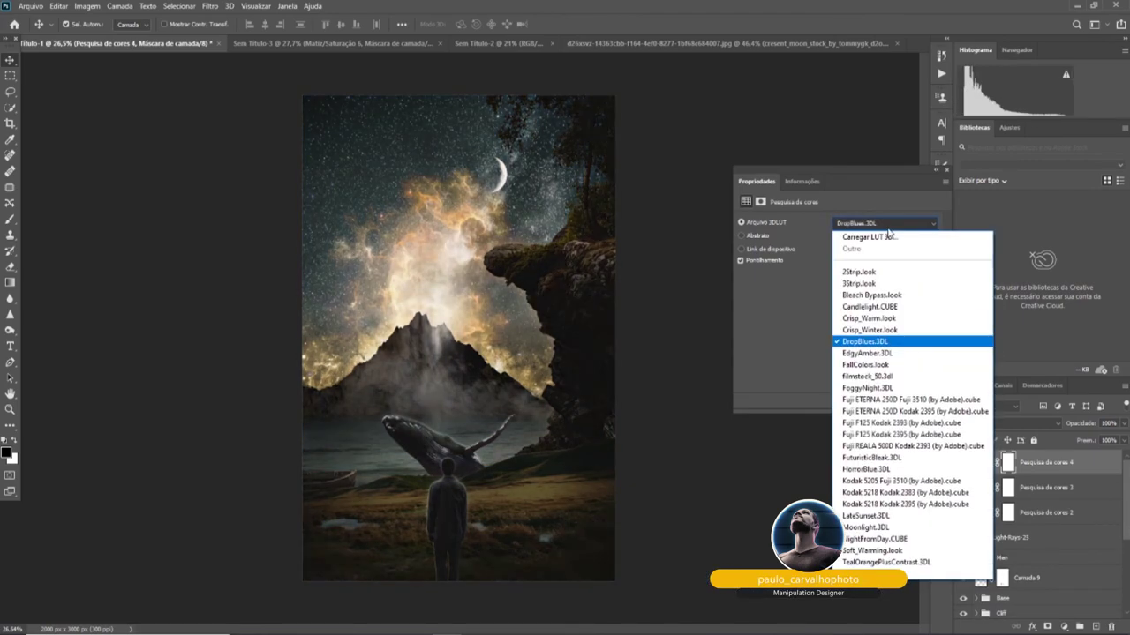
pyautogui.click(869, 306)
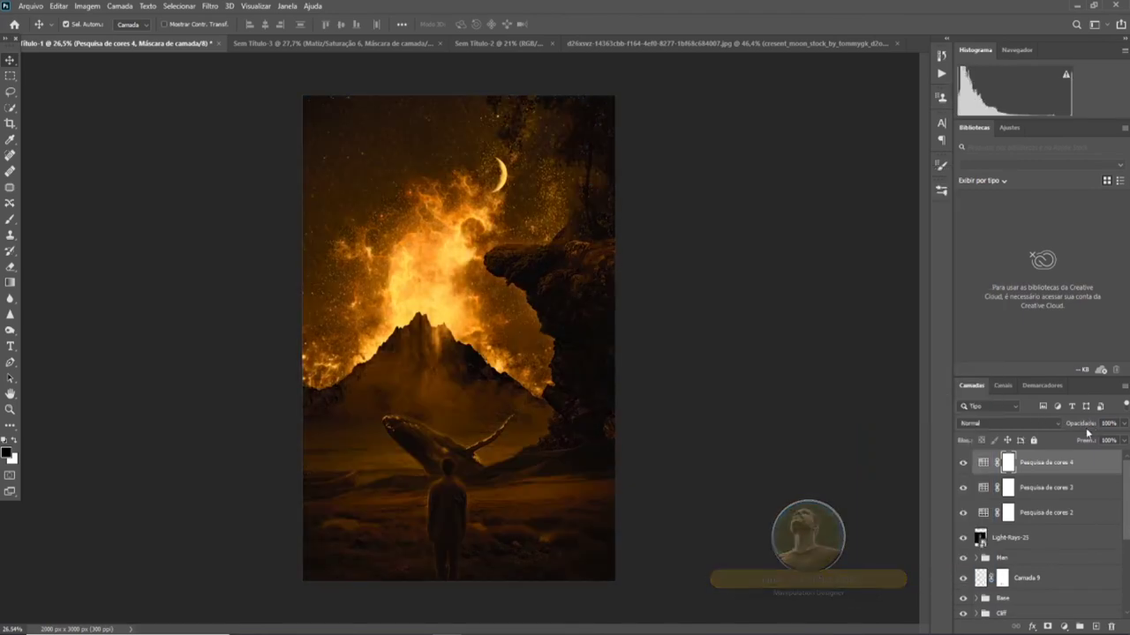
pyautogui.moveTo(1087, 431); pyautogui.dragTo(750, 427)
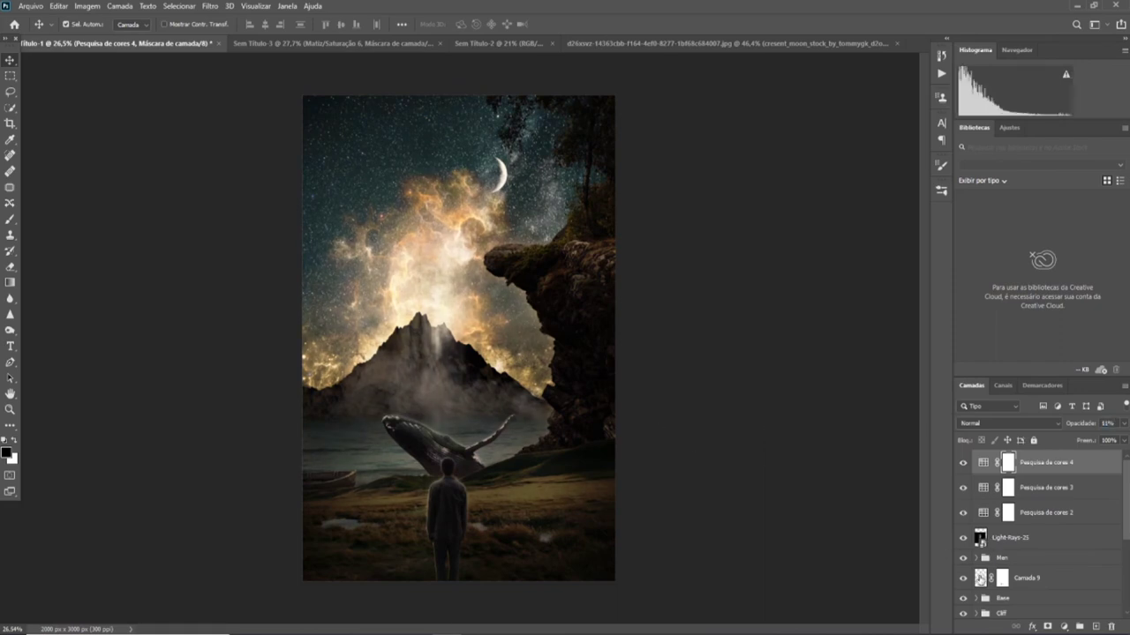
# - Add a Color Lookup adjustment above Pesquisa de cores 4, choose a warm-toned 3D LUT, and reduce the layer's opacity strongly
pyautogui.click(1064, 627)
pyautogui.click(1037, 561)
pyautogui.click(883, 223)
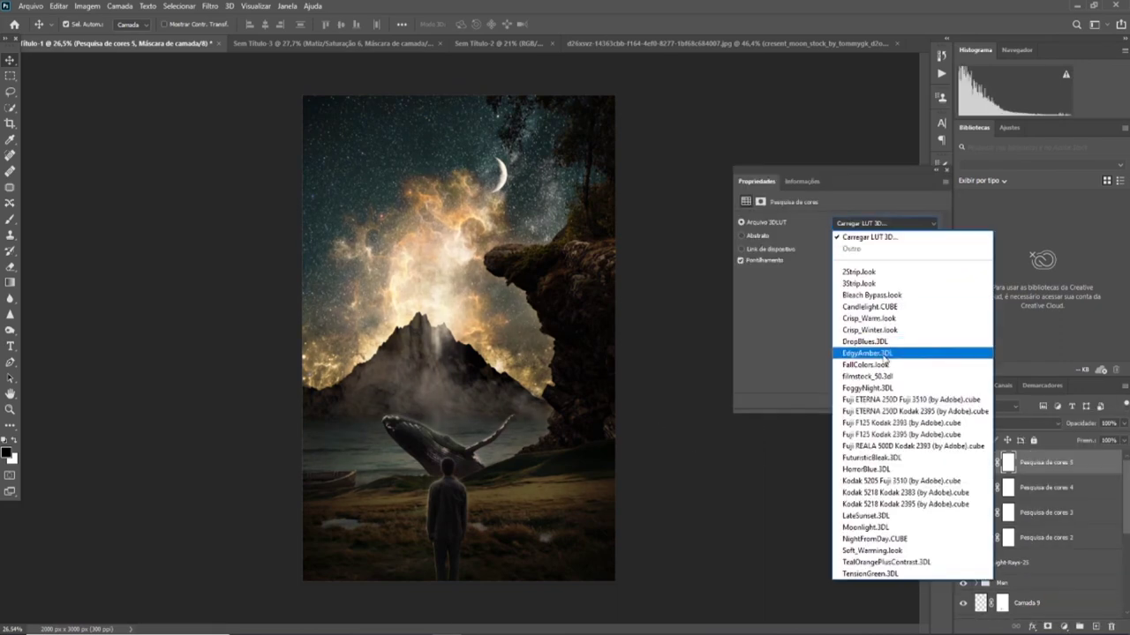
pyautogui.click(869, 350)
pyautogui.click(883, 224)
pyautogui.click(869, 293)
pyautogui.click(943, 170)
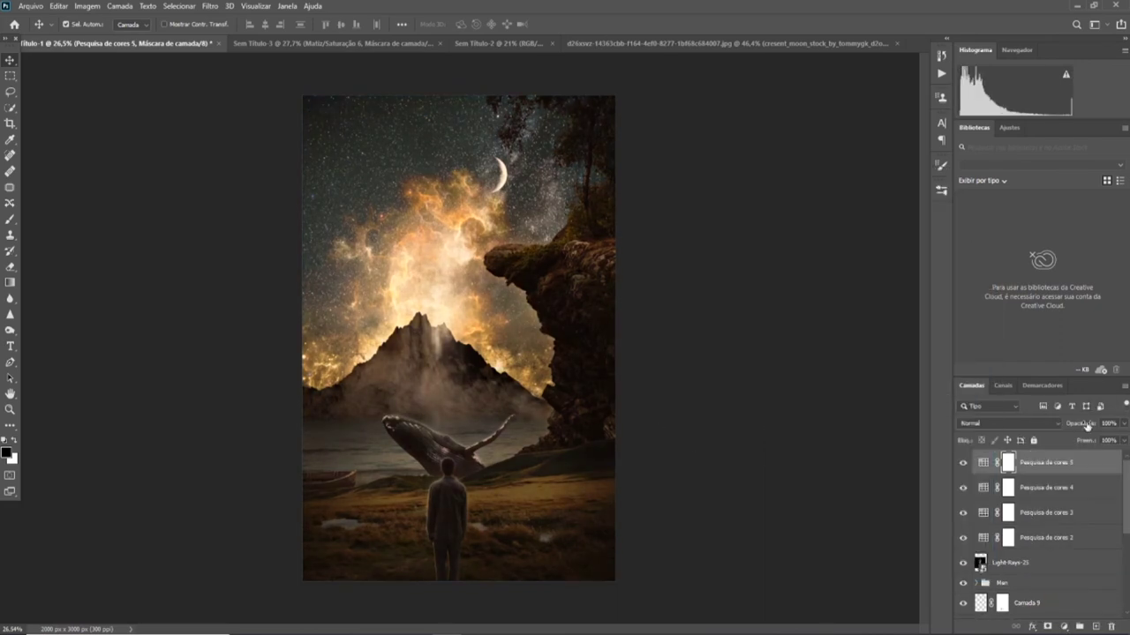
pyautogui.moveTo(1086, 427); pyautogui.dragTo(721, 425)
# - Add a Color Lookup adjustment above Pesquisa de cores 5 with the LateSunset.3DL LUT, and set its opacity to 5%
pyautogui.click(1063, 627)
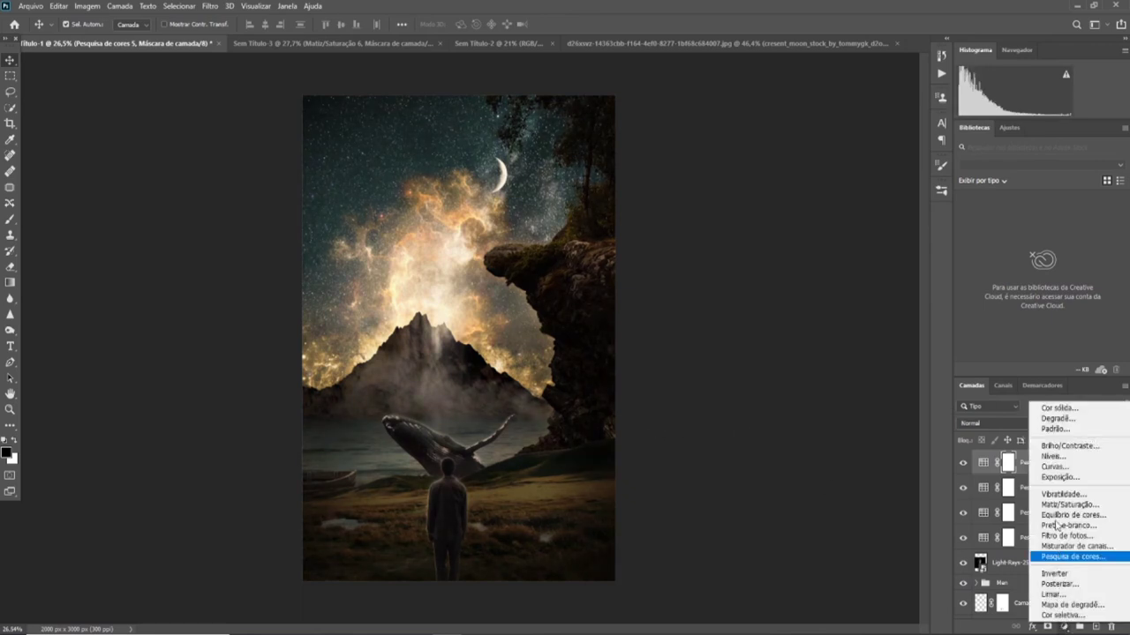
pyautogui.click(1037, 565)
pyautogui.click(883, 224)
pyautogui.click(869, 469)
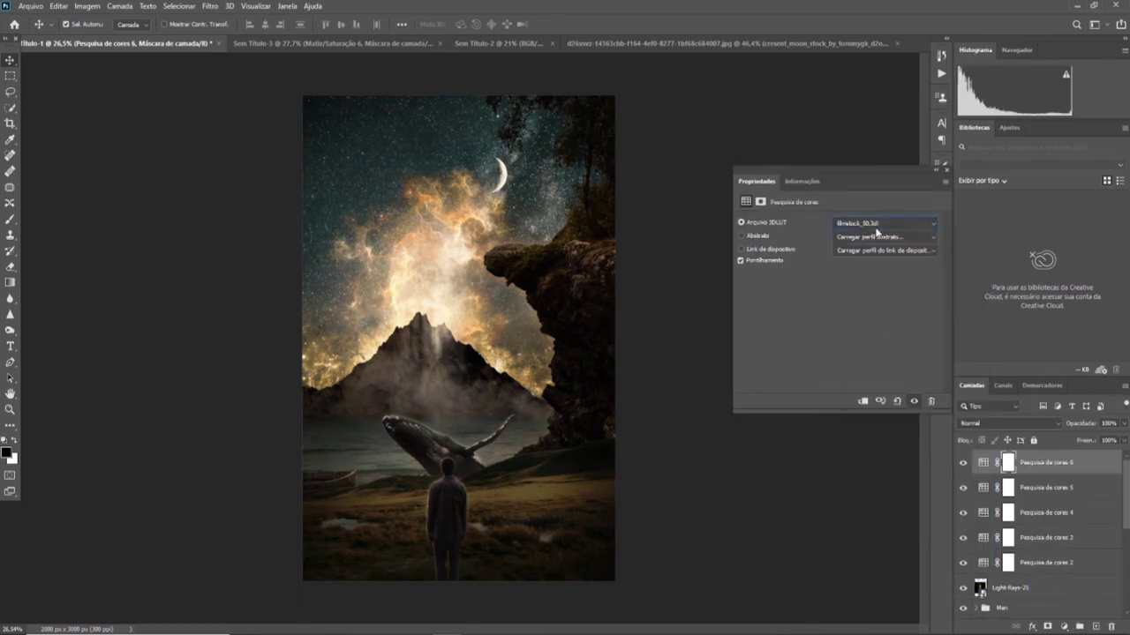
pyautogui.click(883, 224)
pyautogui.click(867, 376)
pyautogui.click(883, 223)
pyautogui.click(865, 515)
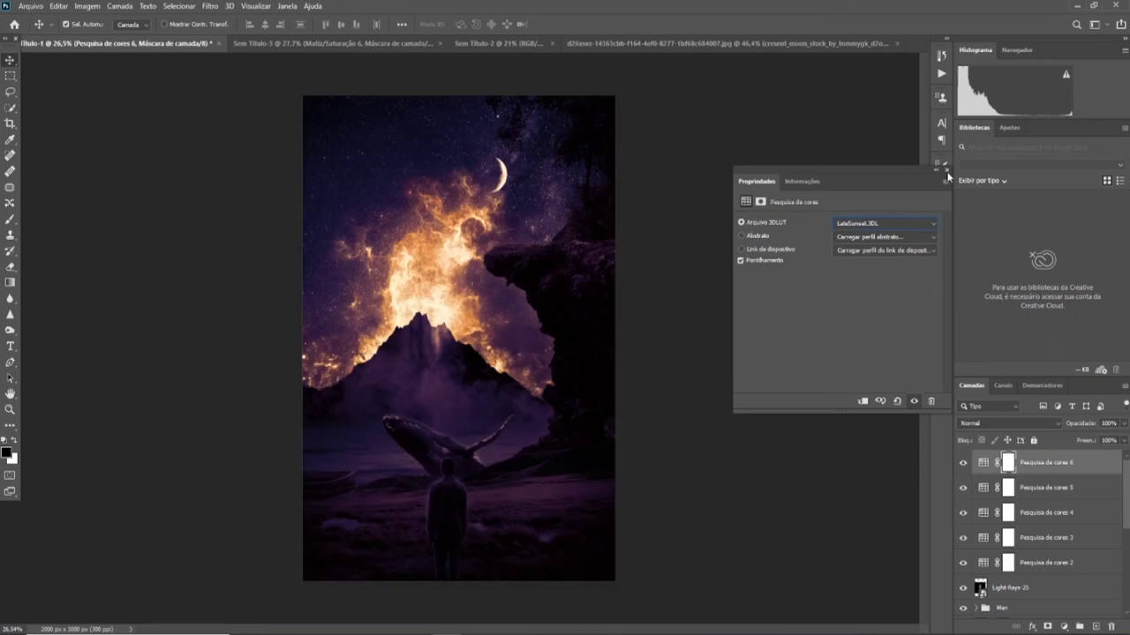
pyautogui.click(943, 170)
pyautogui.moveTo(1081, 424); pyautogui.dragTo(196, 411)
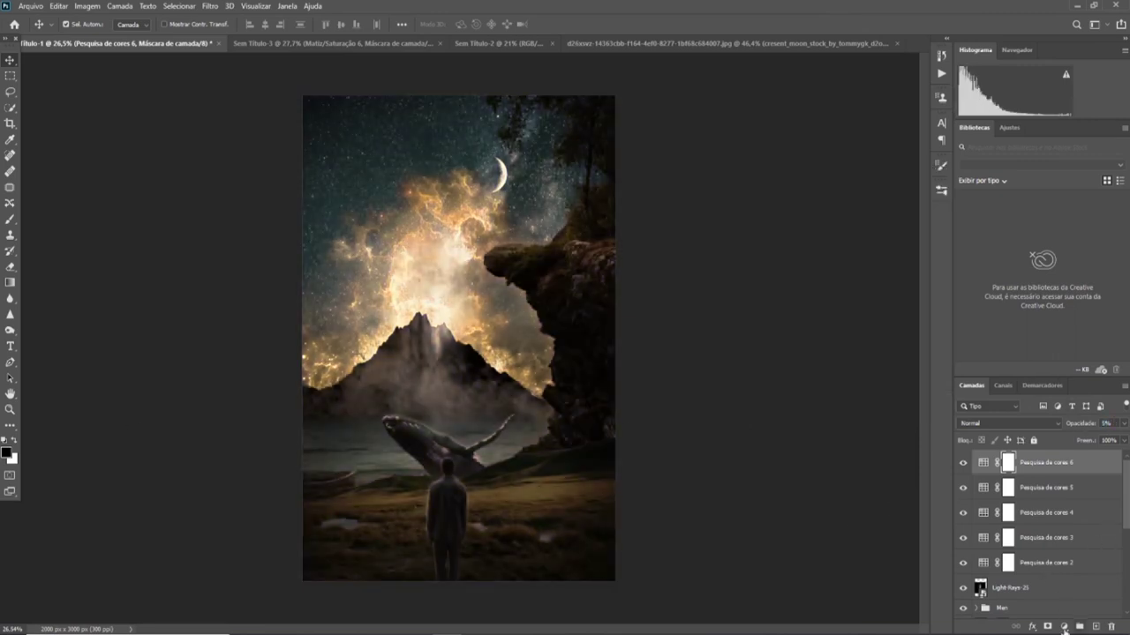
# - Add a linear gradient fill layer above all the colour lookups, and set the gradient's starting colour stop to black
pyautogui.click(1064, 626)
pyautogui.click(1022, 437)
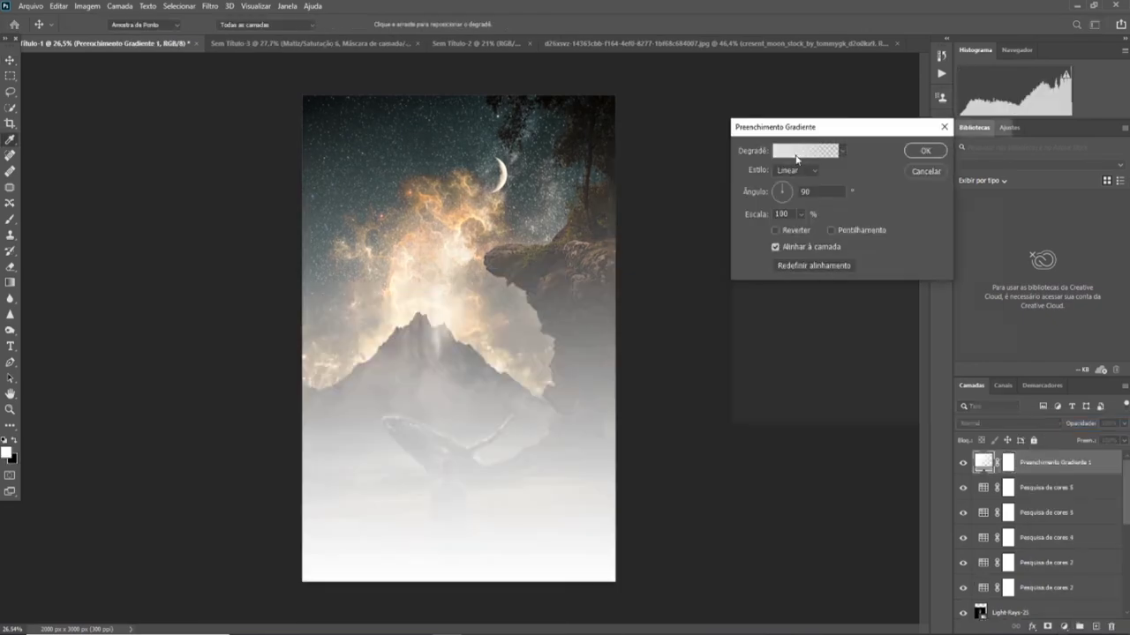
pyautogui.click(796, 152)
pyautogui.doubleClick(742, 345)
pyautogui.moveTo(942, 250); pyautogui.dragTo(942, 275)
pyautogui.click(1051, 196)
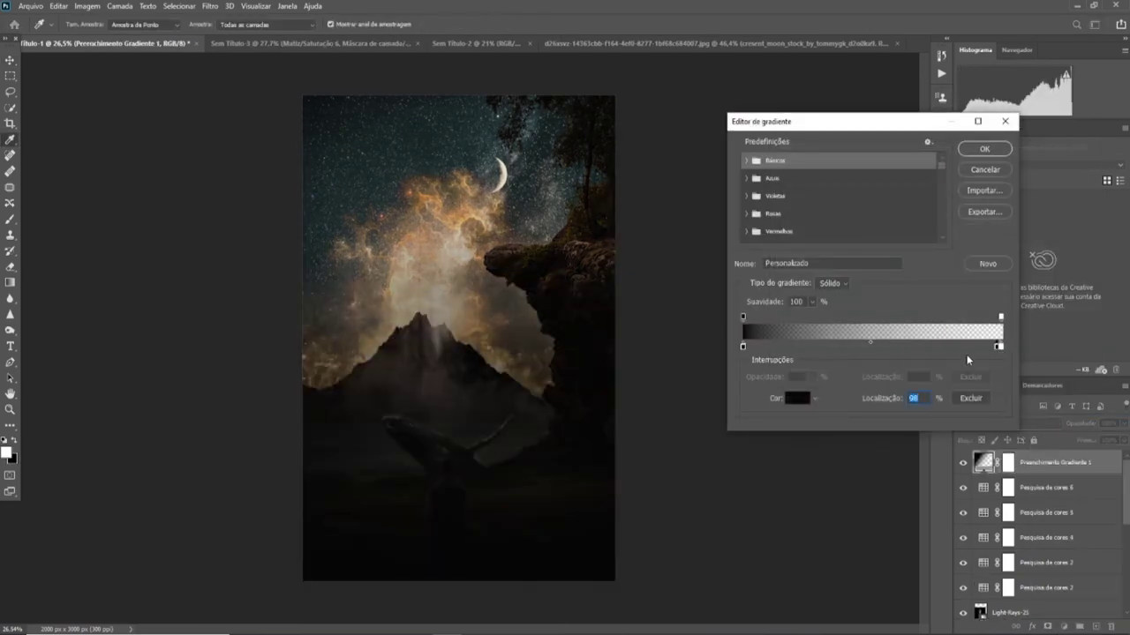
# - Remove the extra black stop near the gradient's end, and set the end stop to the tan d0b18c sampled from the nebula
pyautogui.moveTo(996, 346); pyautogui.dragTo(976, 363)
pyautogui.click(799, 398)
pyautogui.click(897, 253)
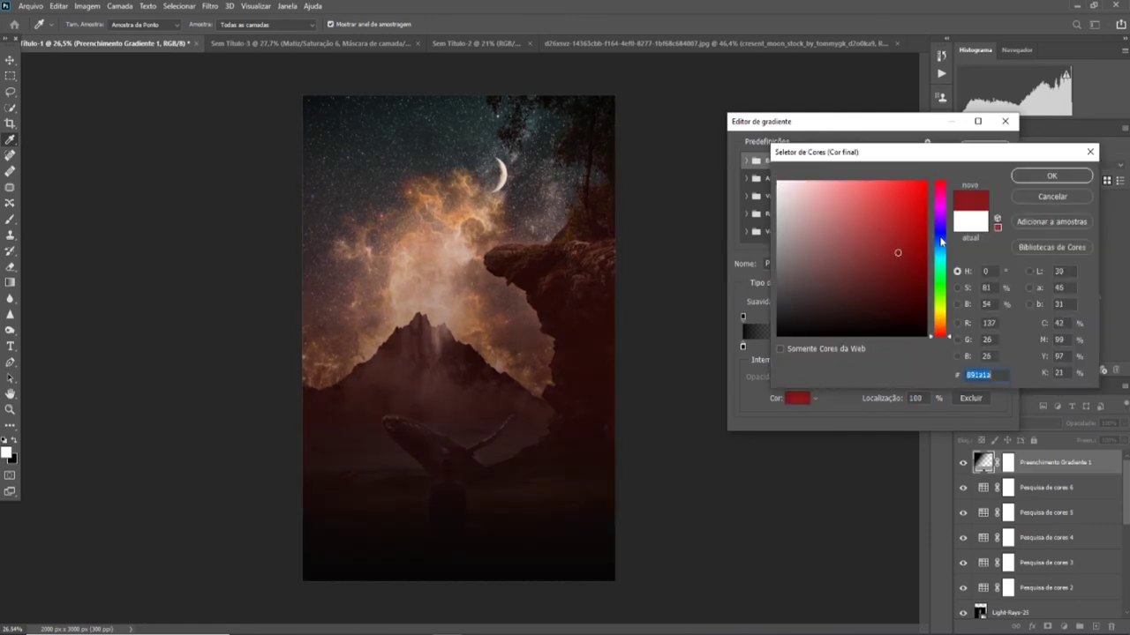
pyautogui.click(940, 237)
pyautogui.click(356, 181)
pyautogui.click(338, 239)
pyautogui.click(407, 262)
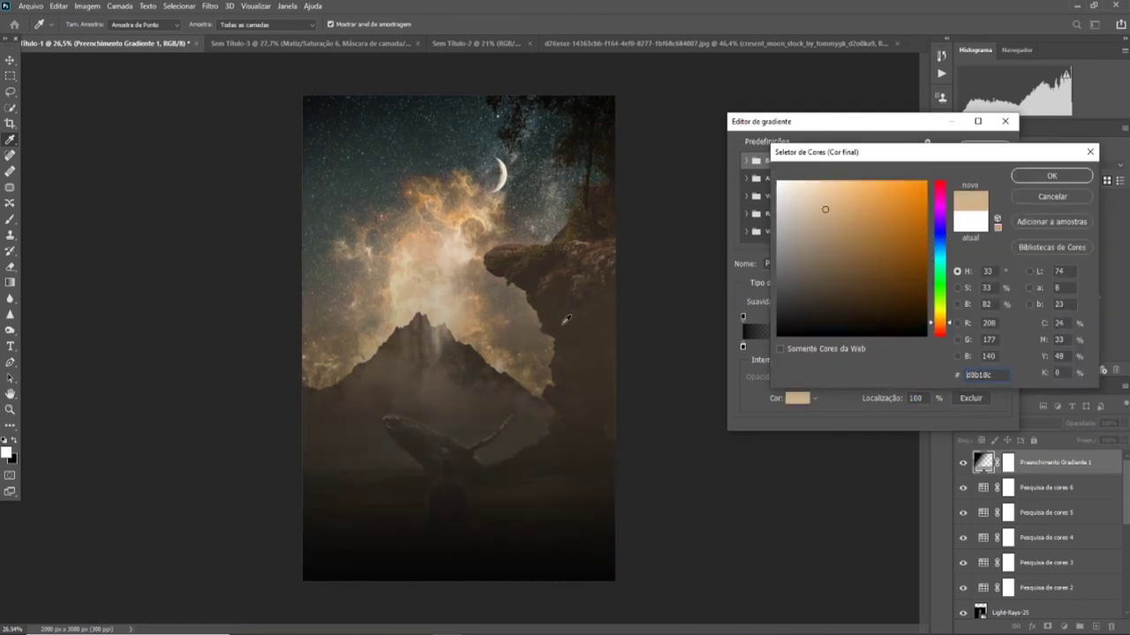
pyautogui.click(1051, 175)
# - Set the gradient's starting colour stop to a deep purple and accept the edited gradient
pyautogui.click(743, 346)
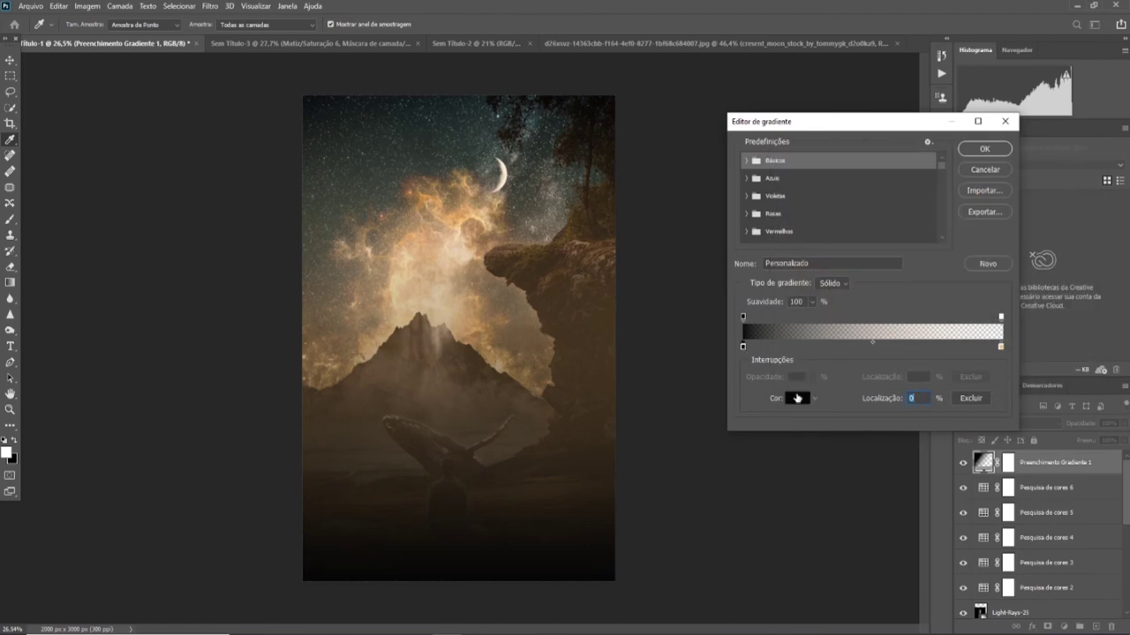
pyautogui.click(798, 398)
pyautogui.moveTo(946, 250); pyautogui.dragTo(926, 274)
pyautogui.click(923, 211)
pyautogui.click(1051, 175)
pyautogui.click(984, 149)
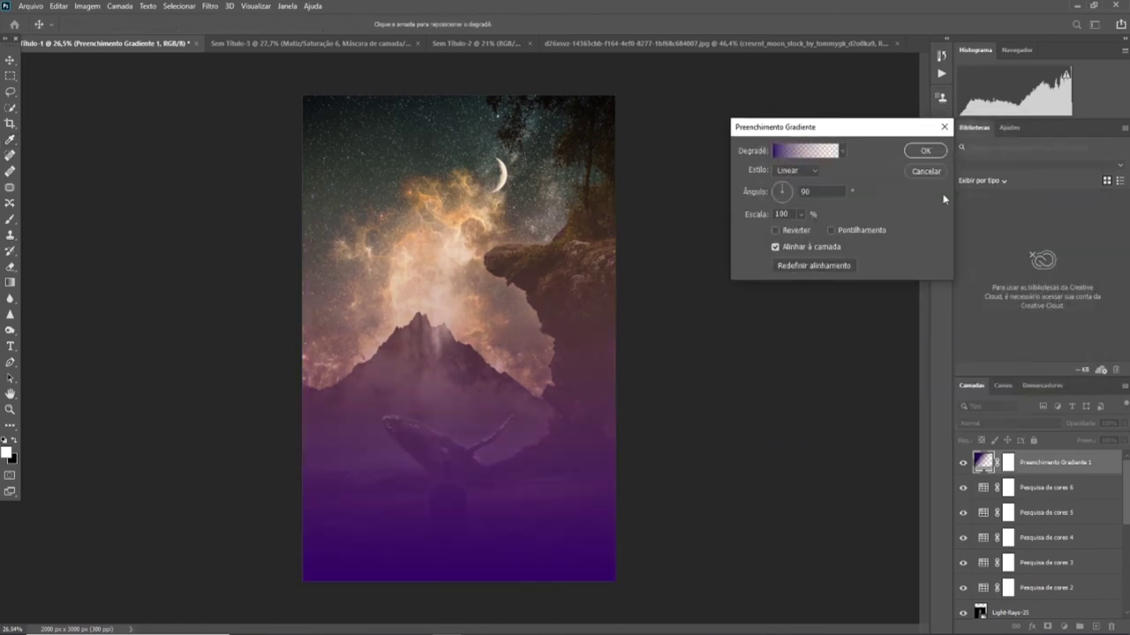
# - Confirm the gradient fill, set its blending mode to Multiplicação, and reduce its opacity to 13%
pyautogui.click(925, 151)
pyautogui.click(1015, 422)
pyautogui.click(980, 377)
pyautogui.moveTo(1083, 424); pyautogui.dragTo(924, 460)
# - Edit the gradient fill again, changing its starting colour stop to black 000000, and confirm the gradient
pyautogui.doubleClick(983, 460)
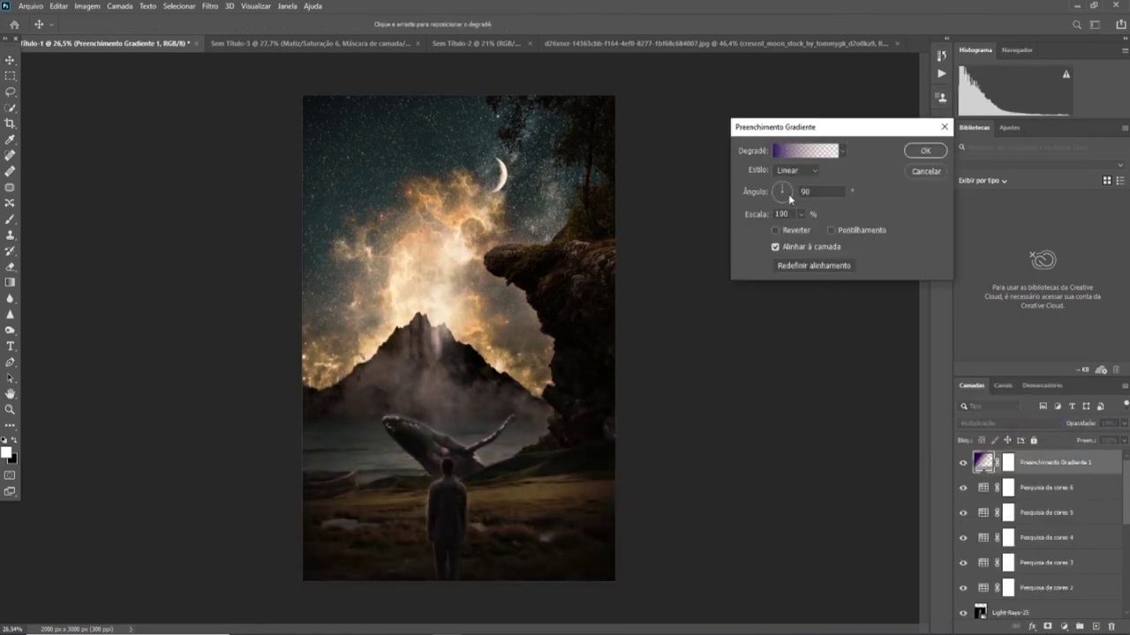
pyautogui.click(812, 152)
pyautogui.doubleClick(742, 347)
pyautogui.moveTo(684, 333); pyautogui.dragTo(721, 392)
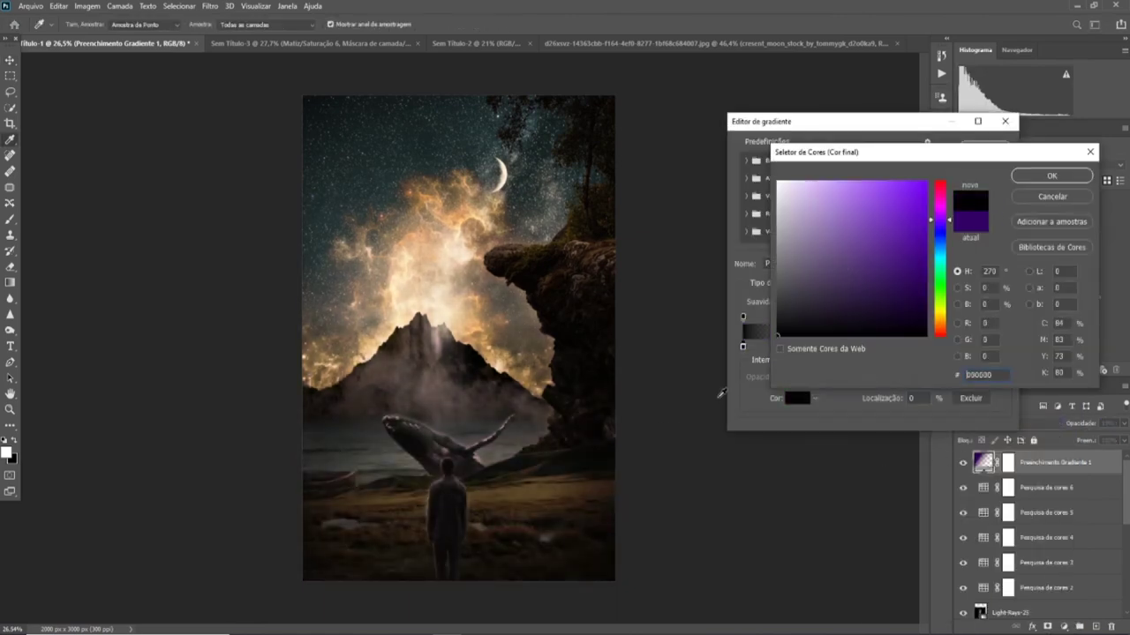
pyautogui.click(1020, 180)
pyautogui.click(984, 149)
pyautogui.press('Return')
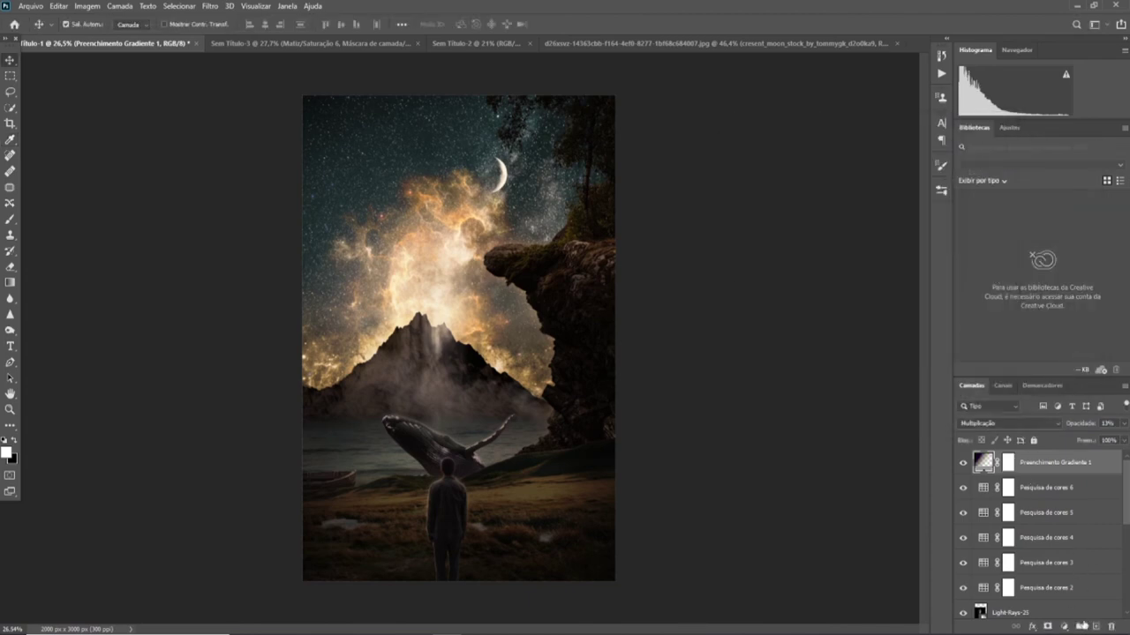
# - Add a Curves adjustment above the gradient fill, lifting the highlights moderately and the shadows slightly
pyautogui.click(1090, 624)
pyautogui.hotkey('ctrl', 'z')
pyautogui.click(1063, 626)
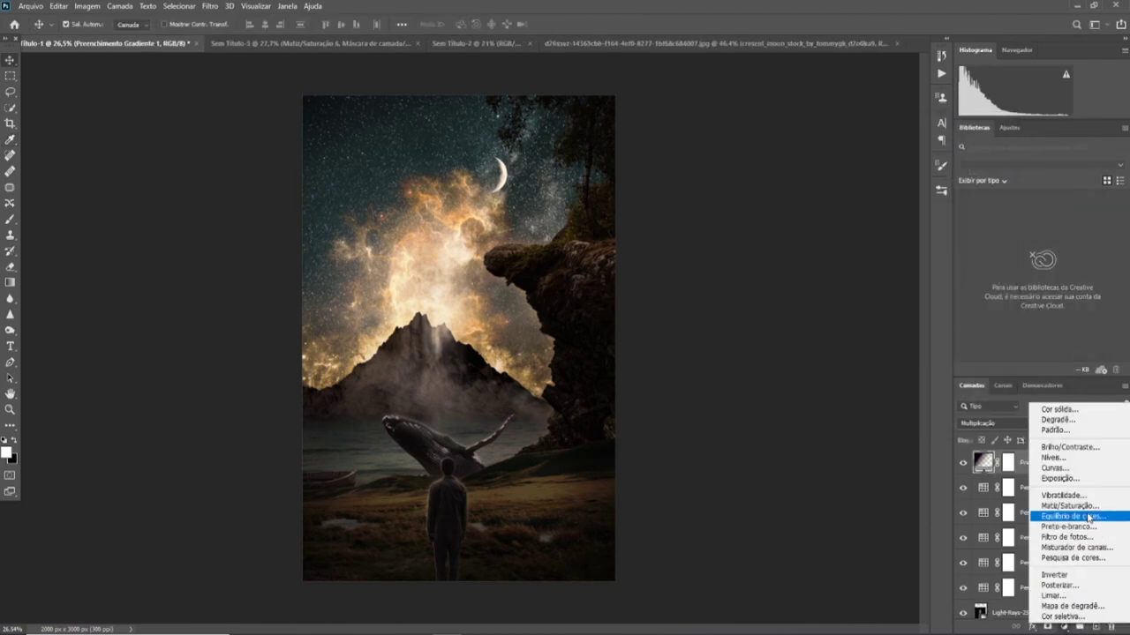
pyautogui.click(1059, 472)
pyautogui.click(863, 402)
pyautogui.moveTo(885, 293); pyautogui.dragTo(888, 275)
pyautogui.moveTo(812, 360); pyautogui.dragTo(813, 354)
pyautogui.moveTo(888, 275); pyautogui.dragTo(882, 281)
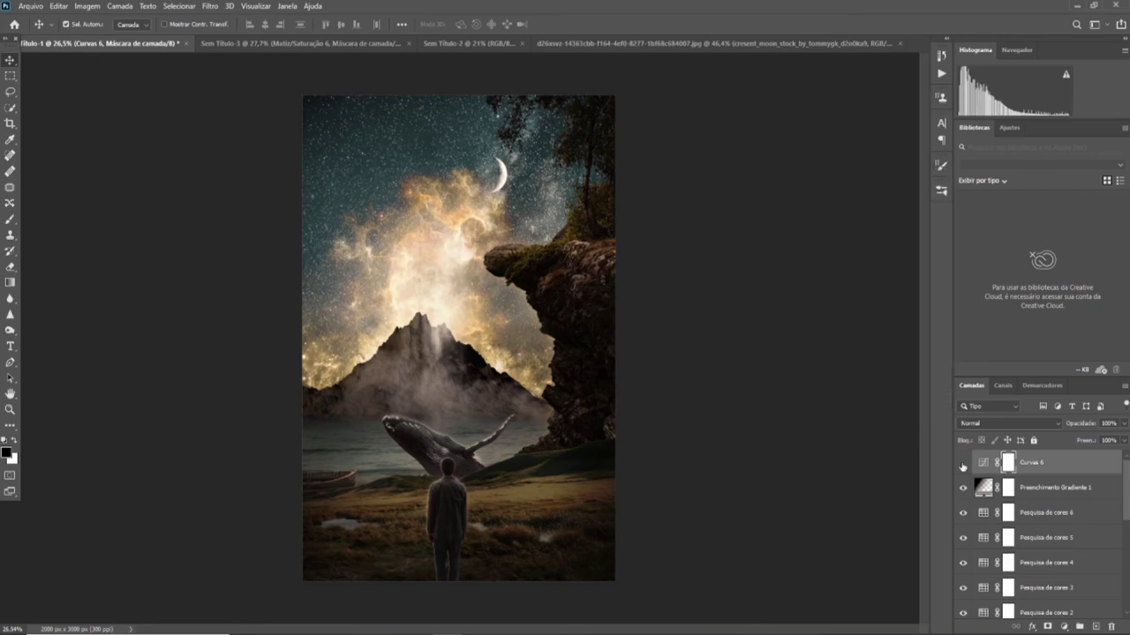
# - Compare the image with and without Curvas 6, and stamp all visible layers into a new merged layer
pyautogui.click(963, 462)
pyautogui.click(963, 462)
pyautogui.hotkey('ctrl', 'shift', 'alt', 'e')
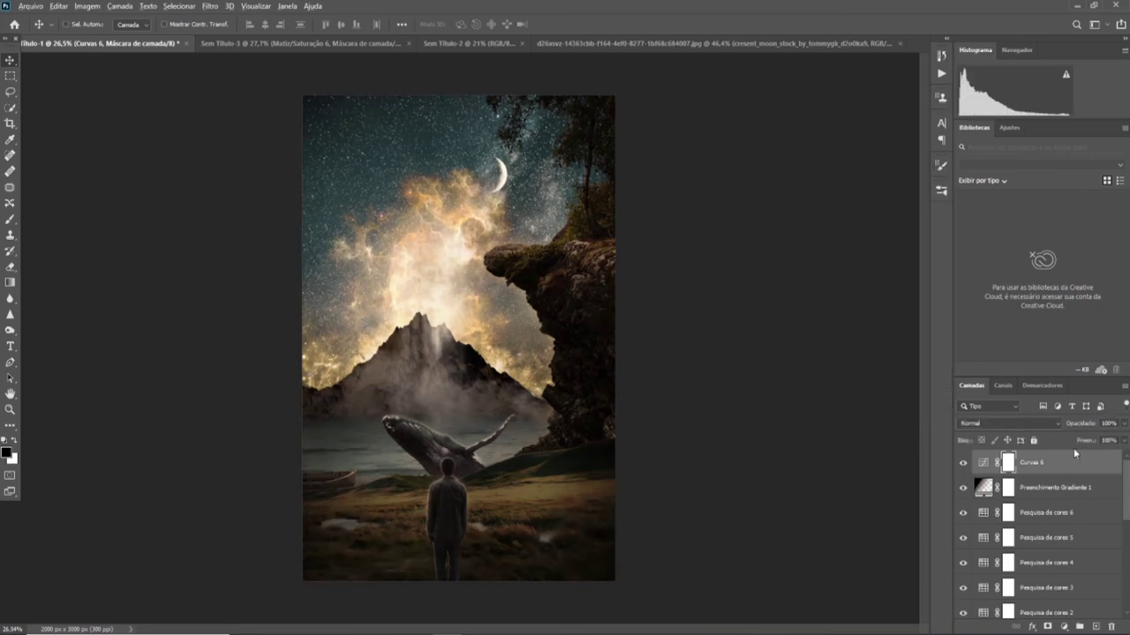
# - Name the merged layer Original and its copy Raw, and open the Raw layer in the Camera Raw filter
pyautogui.doubleClick(1007, 462)
pyautogui.press('Return')
pyautogui.hotkey('ctrl', 'shift', 'a')
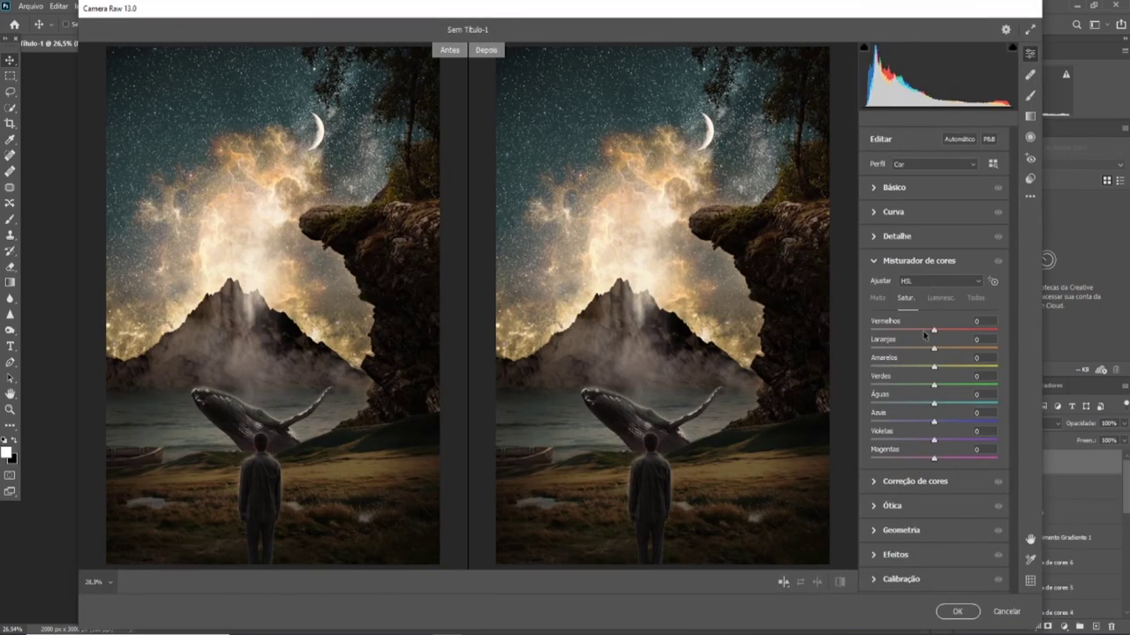
# - In colour grading, raise the midtones luminance to 28 and slightly raise the shadows and highlights luminance
pyautogui.click(871, 531)
pyautogui.click(874, 285)
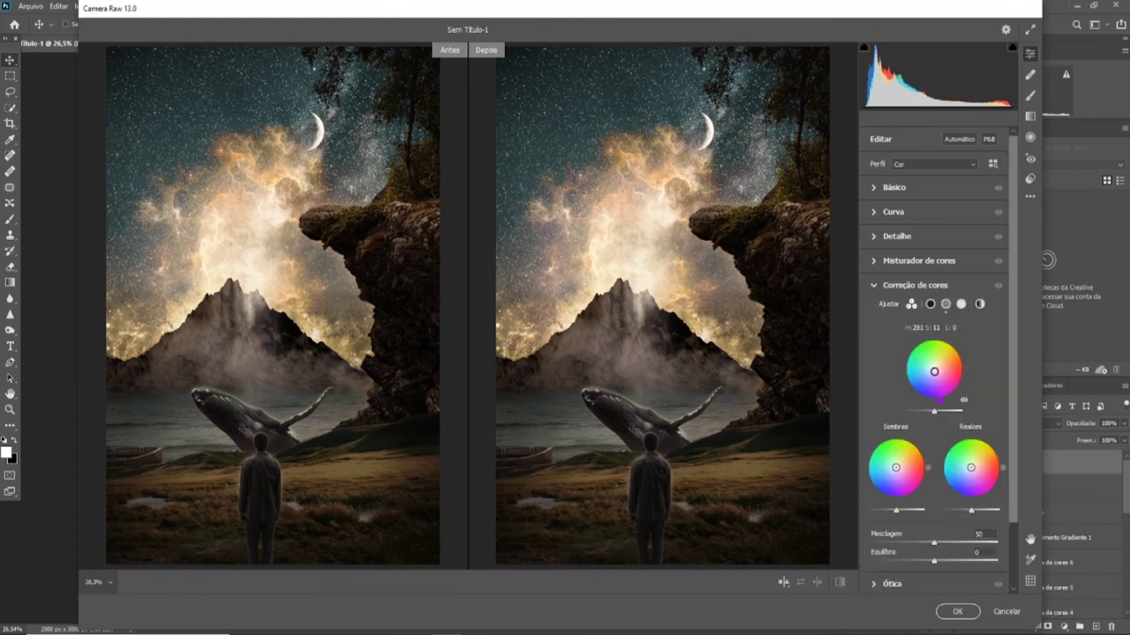
pyautogui.moveTo(933, 413); pyautogui.dragTo(943, 413)
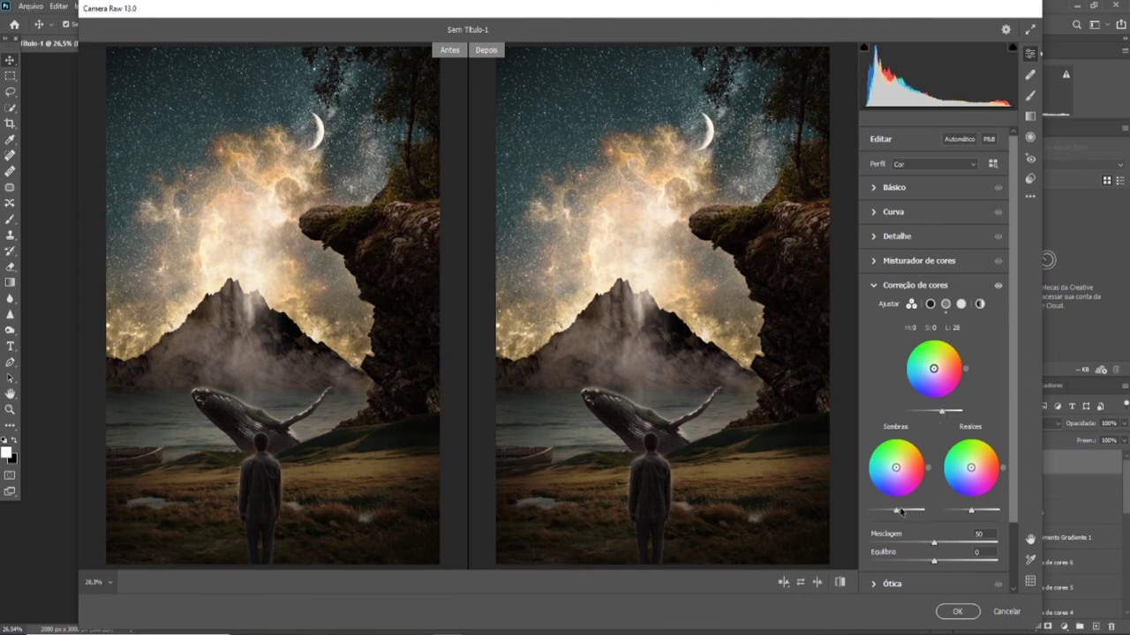
pyautogui.moveTo(900, 512); pyautogui.dragTo(898, 511)
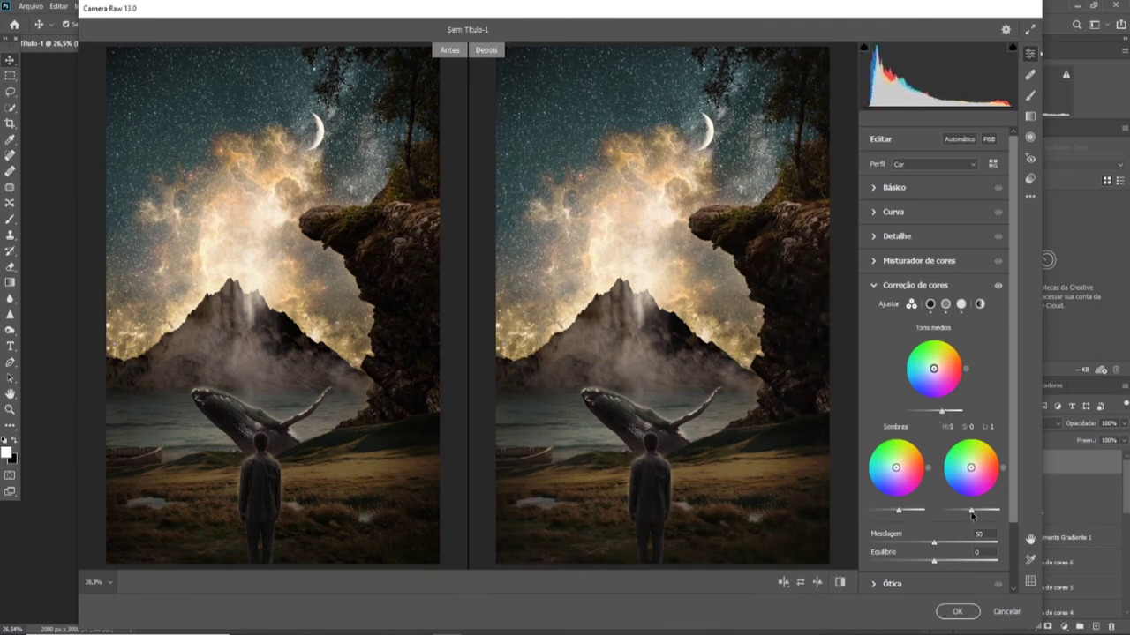
pyautogui.moveTo(976, 515); pyautogui.dragTo(975, 512)
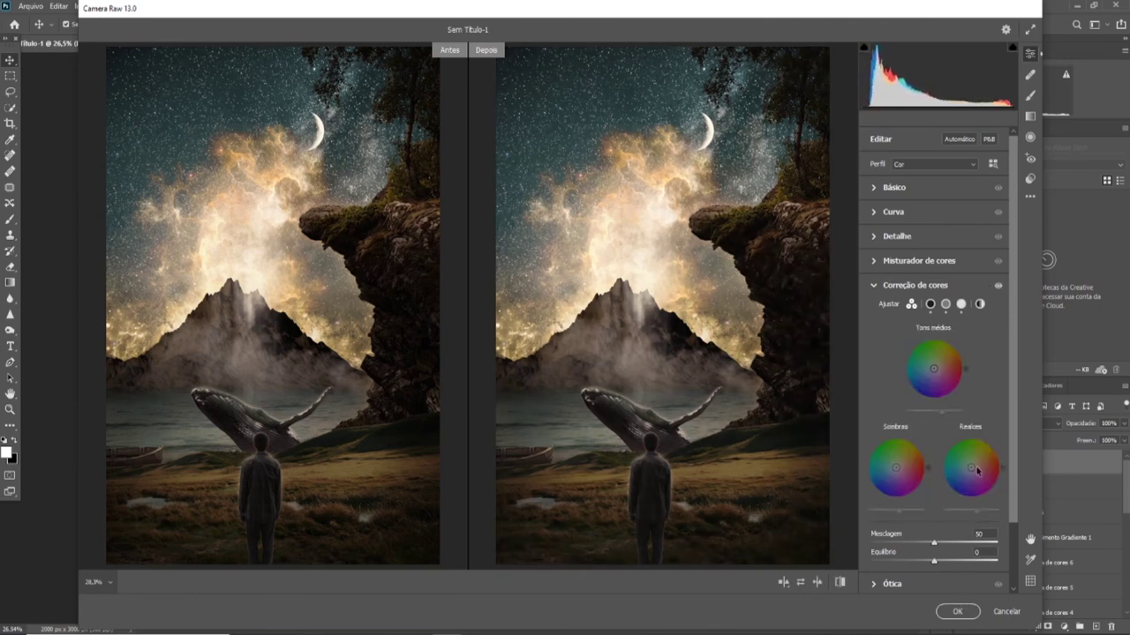
# - In the parametric curve, set Realces to -4, Claros to -7 and Escuros to -2, and raise Sombras slightly
pyautogui.click(875, 212)
pyautogui.moveTo(933, 417); pyautogui.dragTo(944, 476)
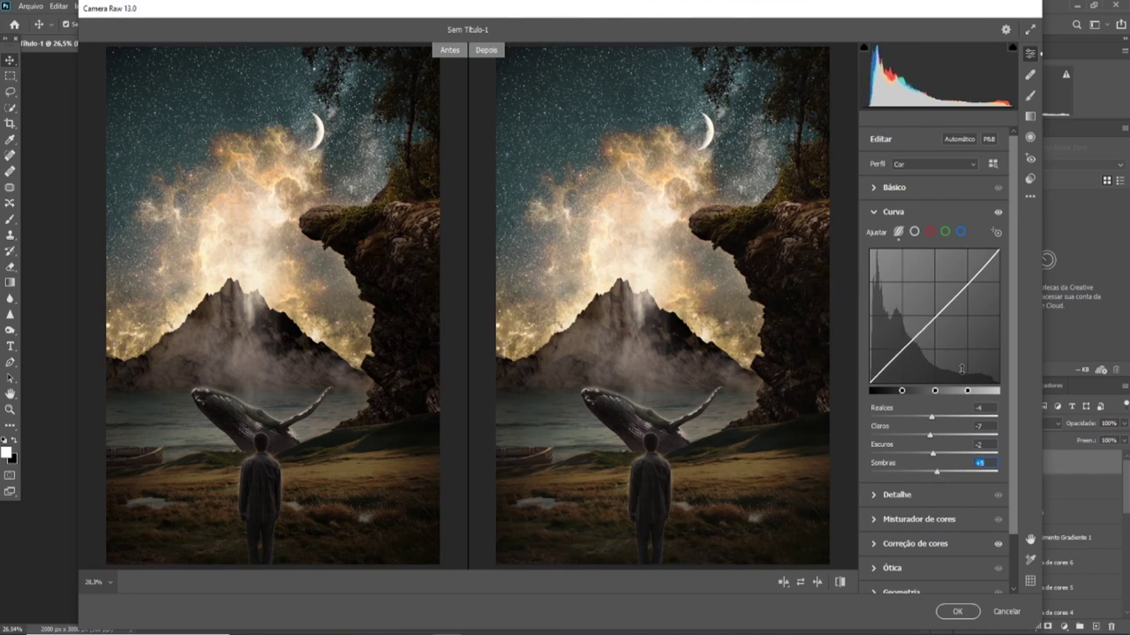
# - Try a shadow lift on the red curve, and add a highlight and a shadow point to the green curve
pyautogui.click(930, 231)
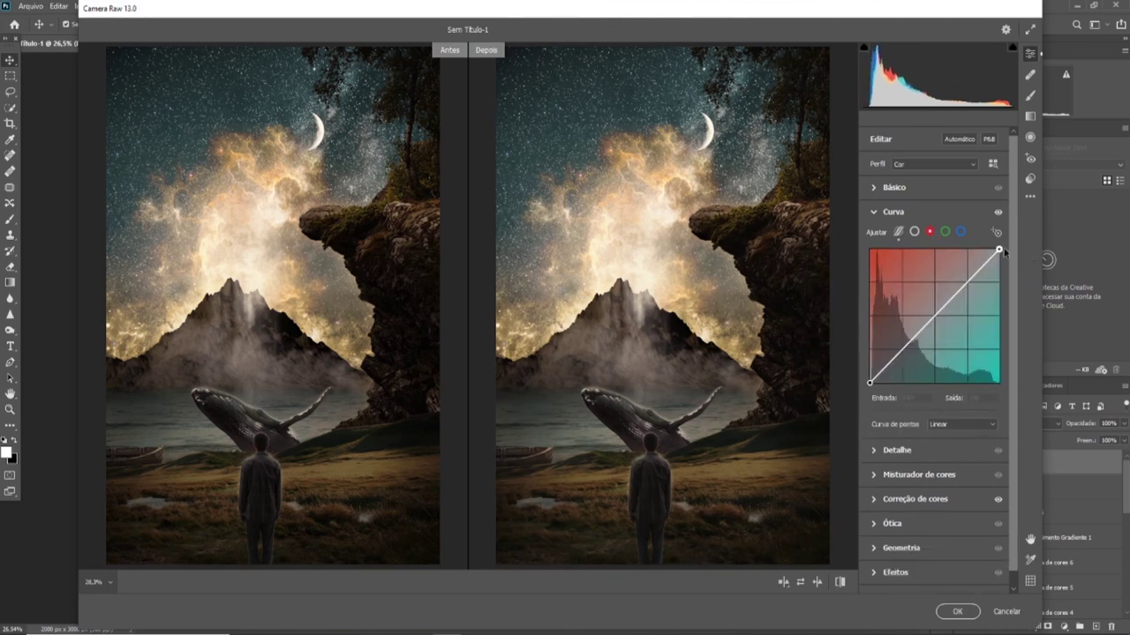
pyautogui.moveTo(1000, 252); pyautogui.dragTo(993, 251)
pyautogui.hotkey('ctrl', 'z')
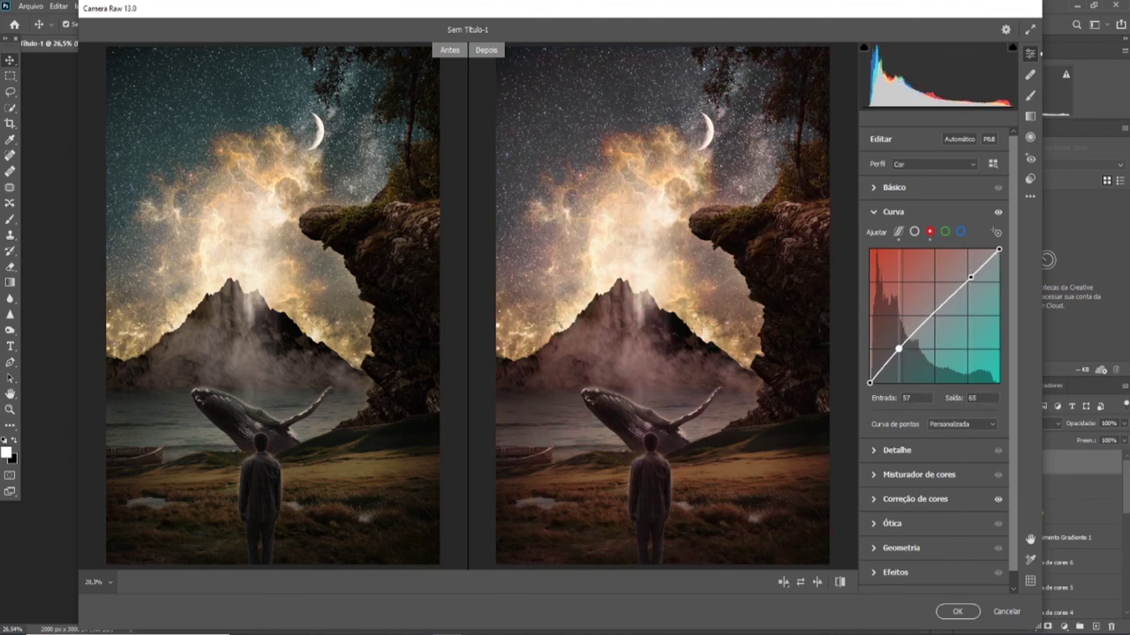
pyautogui.click(944, 231)
pyautogui.moveTo(968, 278); pyautogui.dragTo(974, 276)
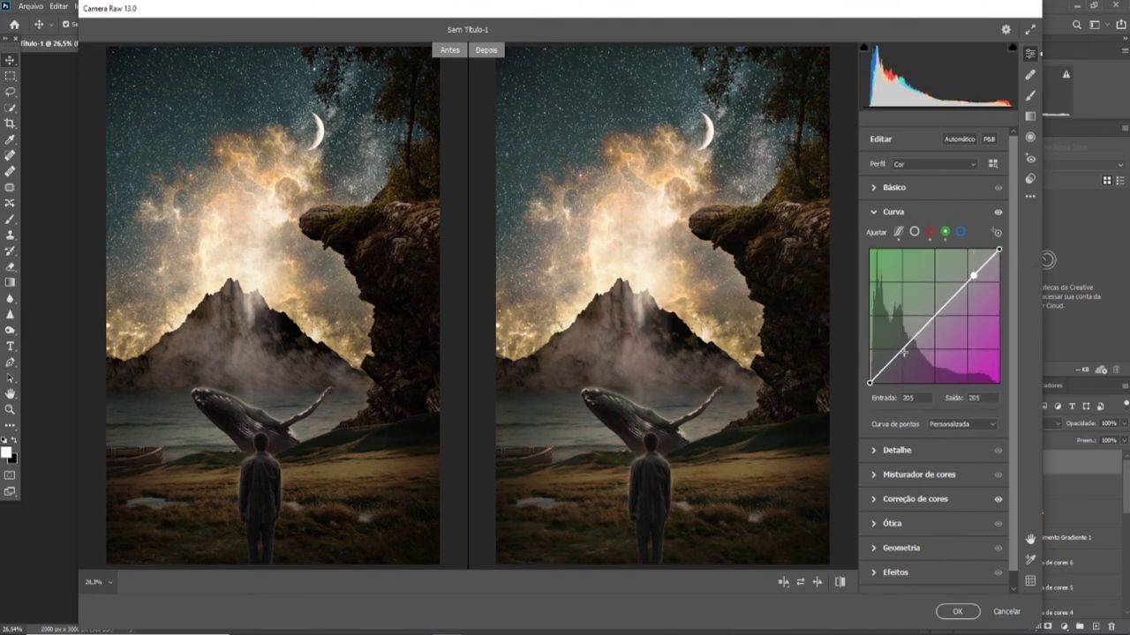
pyautogui.moveTo(899, 353); pyautogui.dragTo(898, 351)
# - Add a highlight point to the blue curve and raise its shadow point to input 32, output 43
pyautogui.click(960, 231)
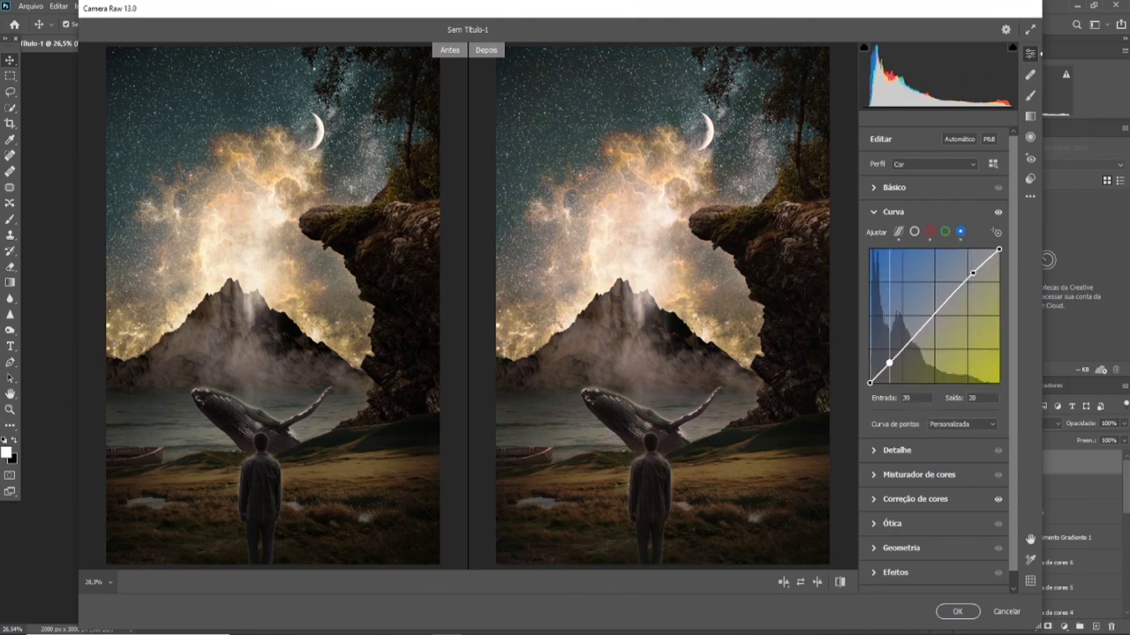
pyautogui.moveTo(890, 362); pyautogui.dragTo(888, 359)
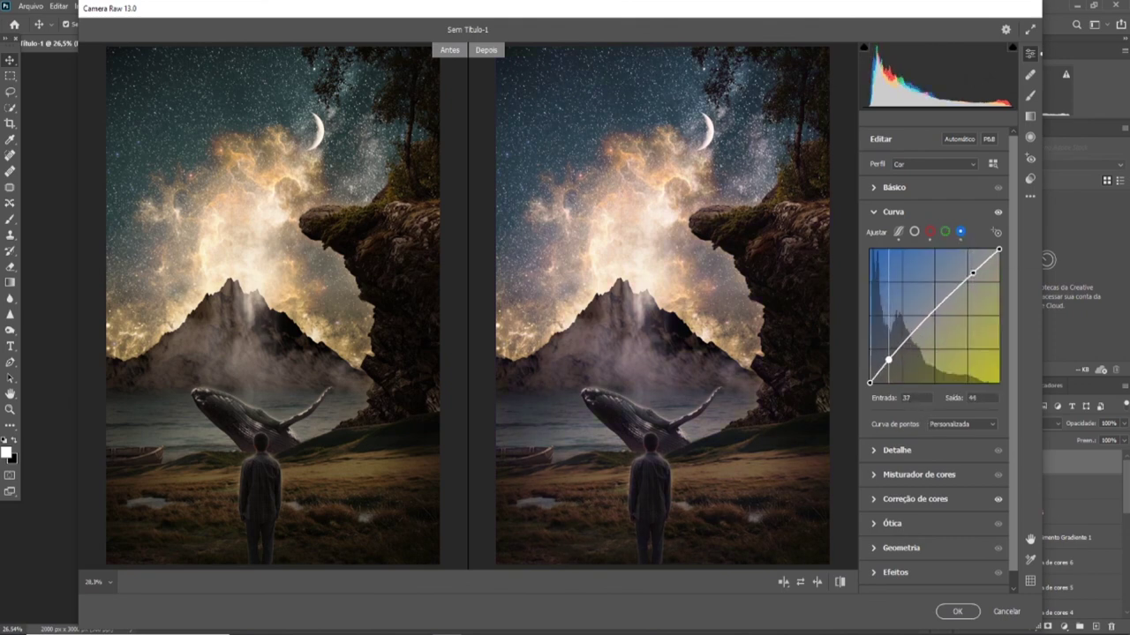
pyautogui.click(888, 363)
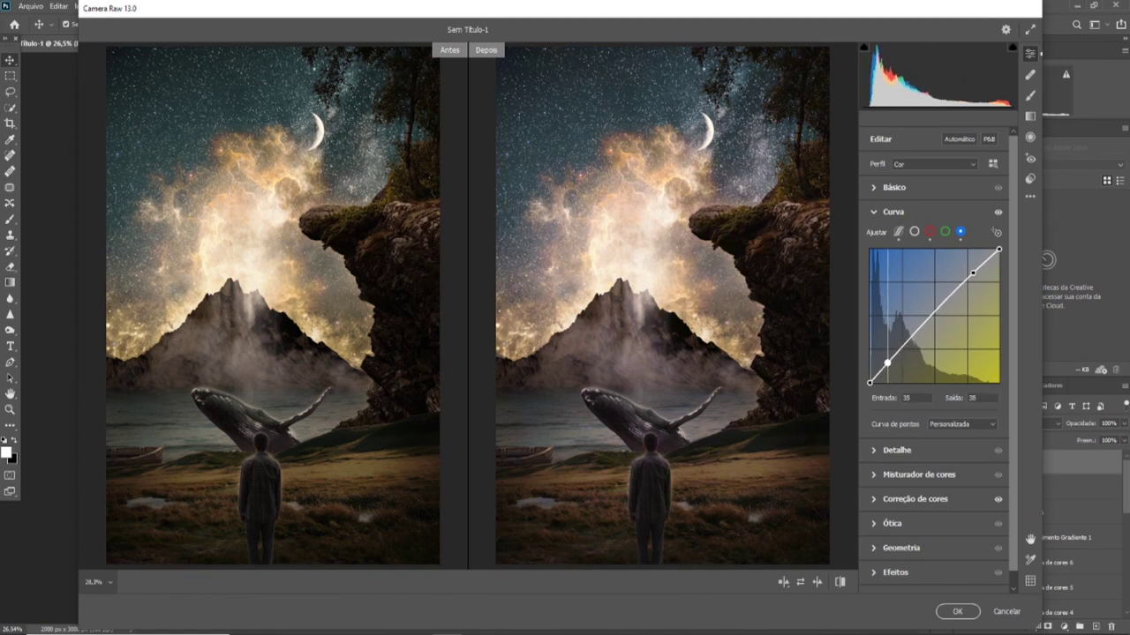
pyautogui.moveTo(887, 363); pyautogui.dragTo(884, 359)
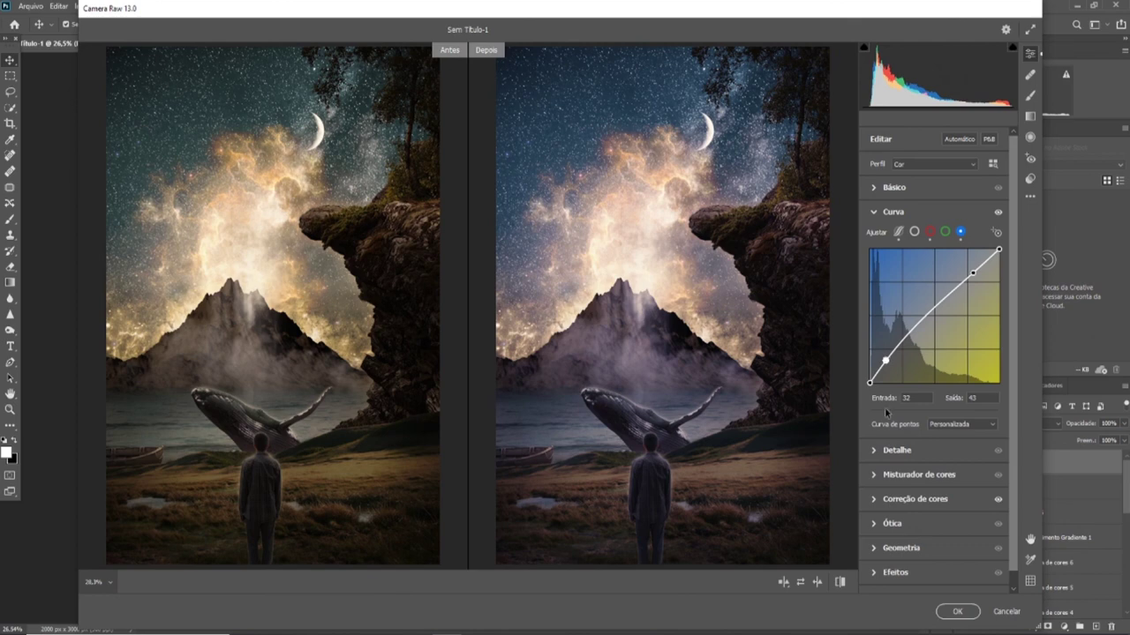
# - Cool the basic temperature slightly, try an exposure change and reset it, and apply the Camera Raw filter
pyautogui.click(878, 187)
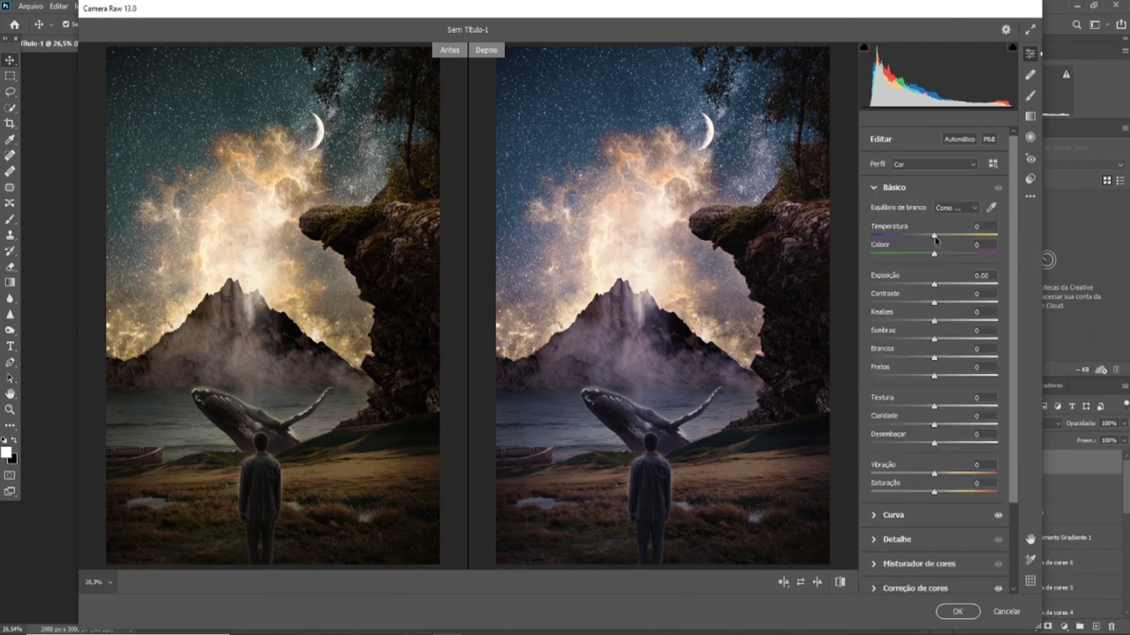
pyautogui.moveTo(931, 235)
pyautogui.mouseDown()
pyautogui.moveTo(941, 237)
pyautogui.moveTo(929, 238)
pyautogui.mouseUp()
pyautogui.moveTo(933, 284); pyautogui.dragTo(933, 288)
pyautogui.doubleClick(934, 288)
pyautogui.click(872, 516)
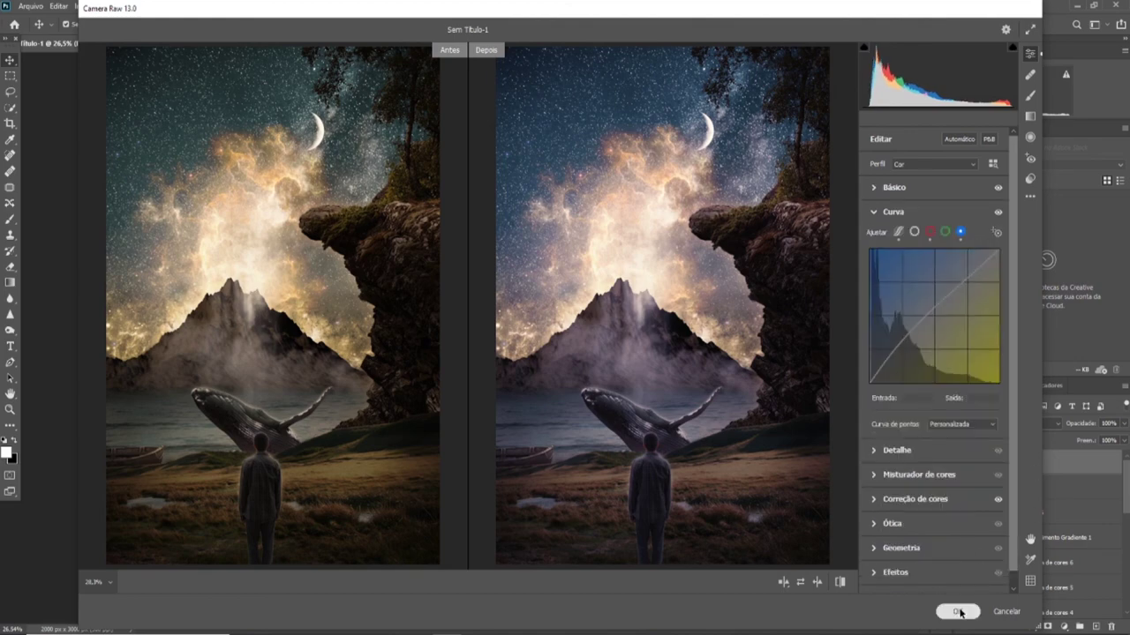
pyautogui.click(956, 611)
# - Compare the image with and without the Raw layer
pyautogui.click(964, 466)
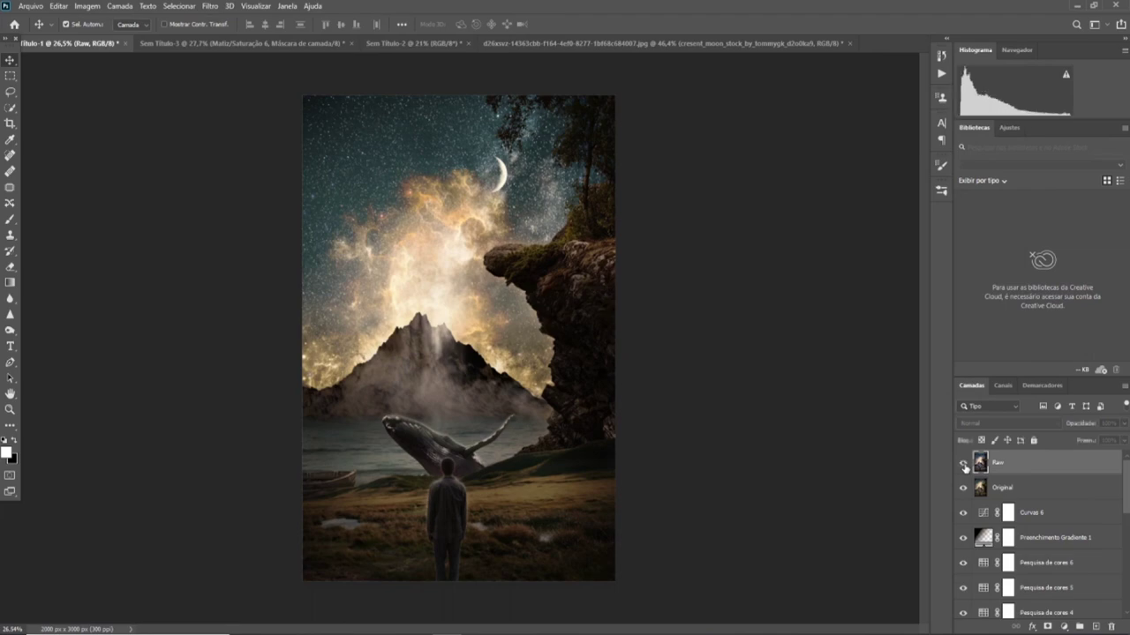
pyautogui.scroll(3, 632, 492)
pyautogui.scroll(-3, 633, 491)
pyautogui.scroll(3, 390, 529)
pyautogui.scroll(-2, 713, 445)
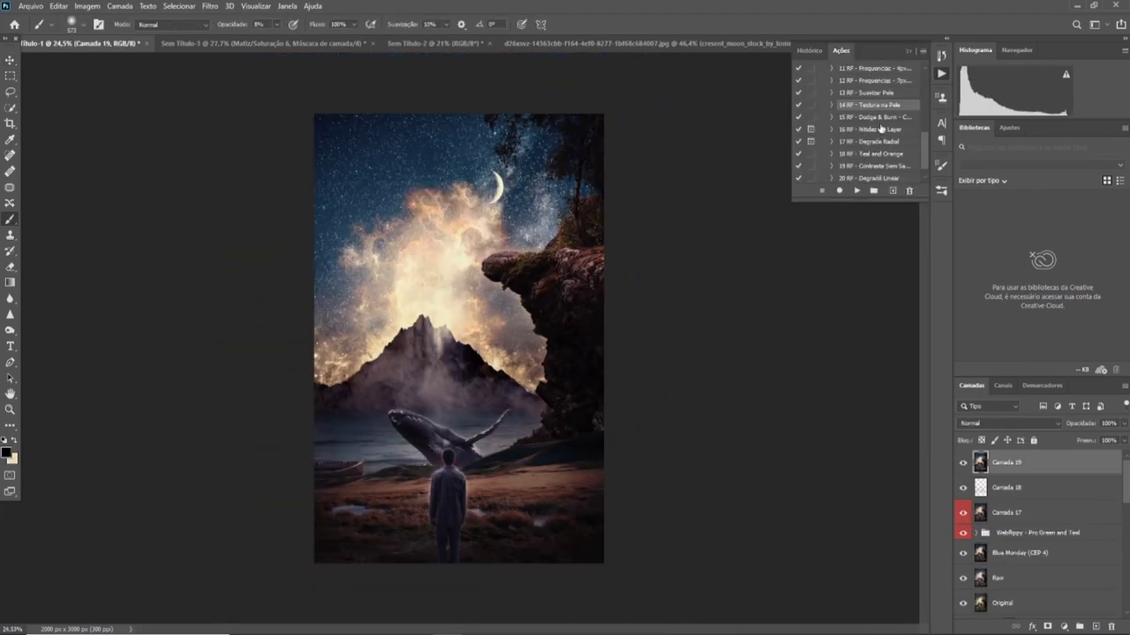
# - Run the 16 RF - Nitidez em Layer action and accept its unsharp mask at 12% intensity and a 180-pixel radius
pyautogui.click(870, 128)
pyautogui.hotkey('ctrl', '+')
pyautogui.click(856, 191)
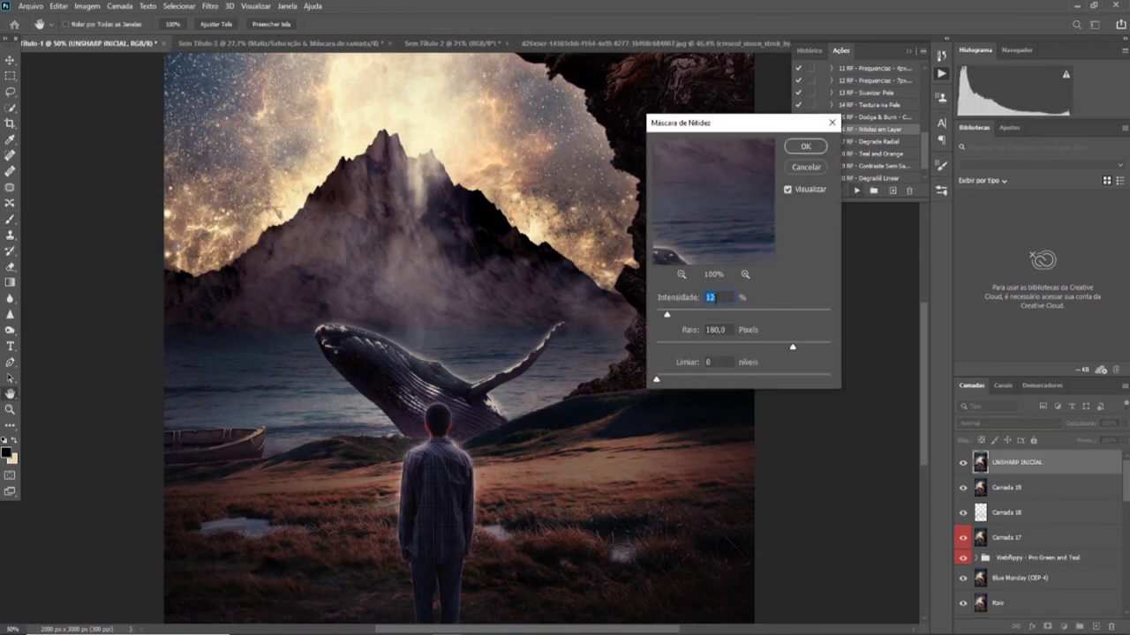
pyautogui.click(810, 147)
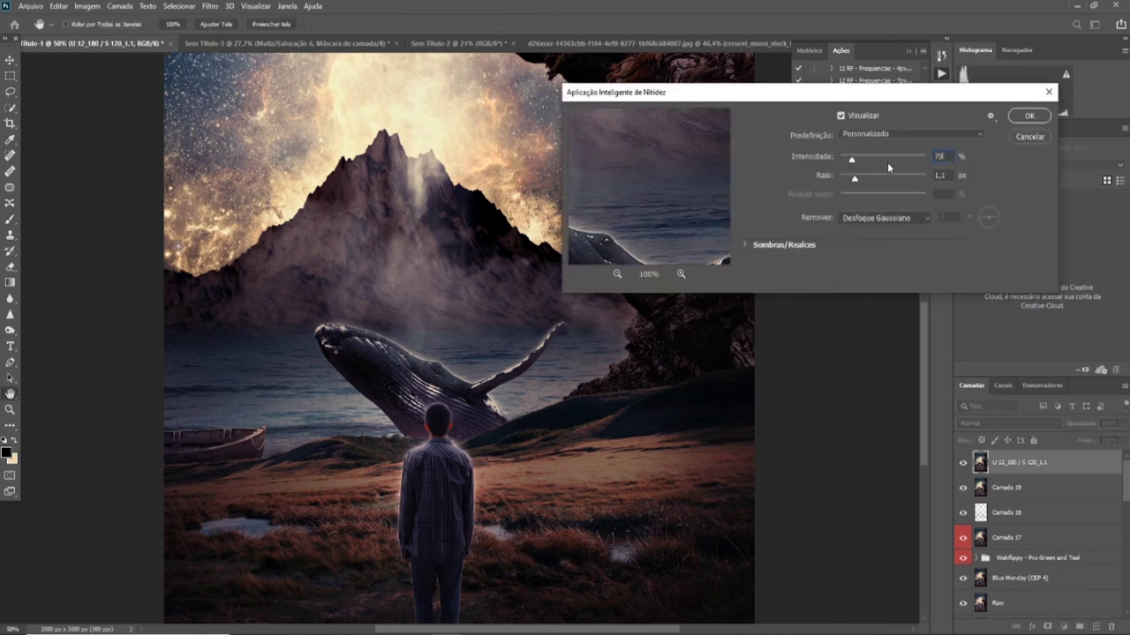
# - Apply smart sharpening at 70% intensity and a 1.1 px radius, removing Desfoque Gaussiano, and inspect the sharpened image
pyautogui.hotkey('ctrl', '-')
pyautogui.hotkey('ctrl', '-')
pyautogui.hotkey('ctrl', '-')
pyautogui.click(1028, 116)
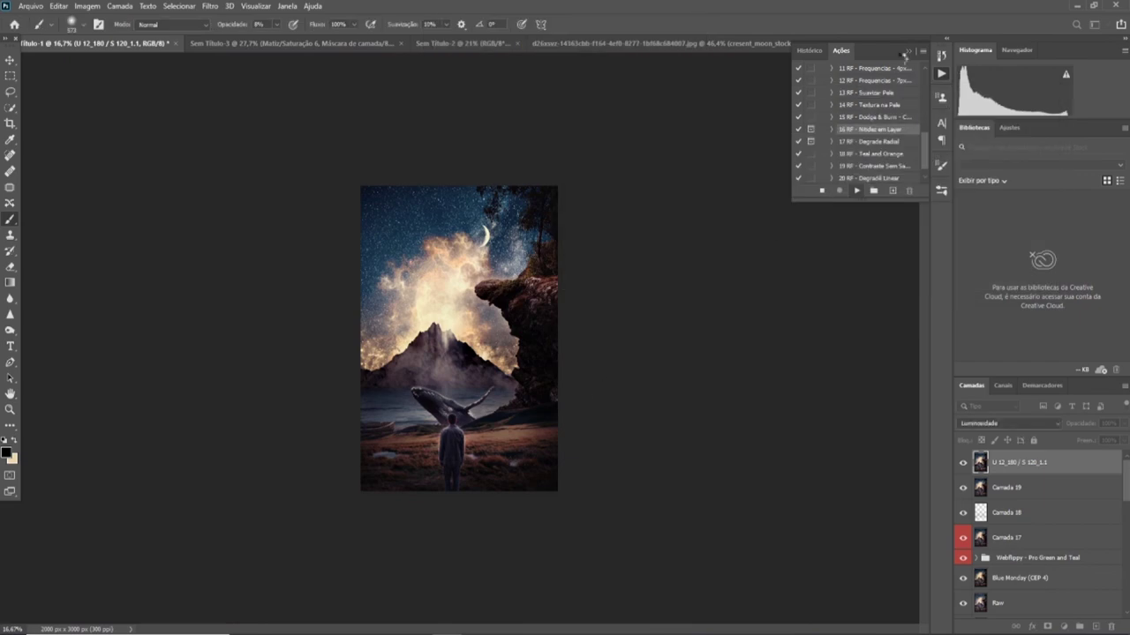
pyautogui.click(905, 51)
pyautogui.scroll(2, 708, 336)
pyautogui.press('v')
pyautogui.scroll(2, 666, 319)
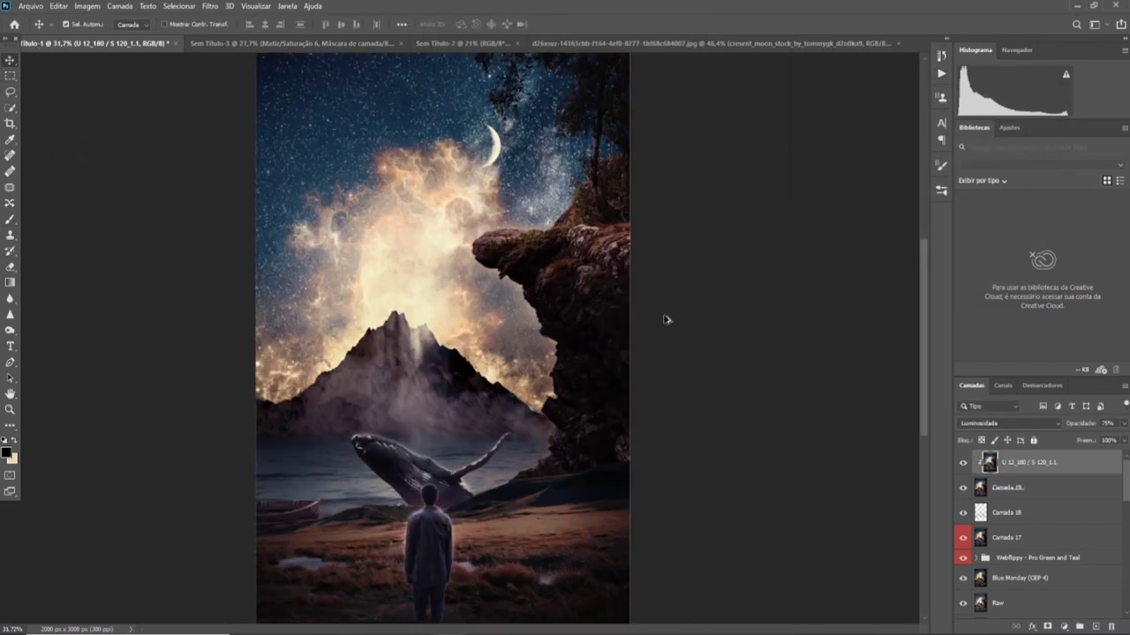